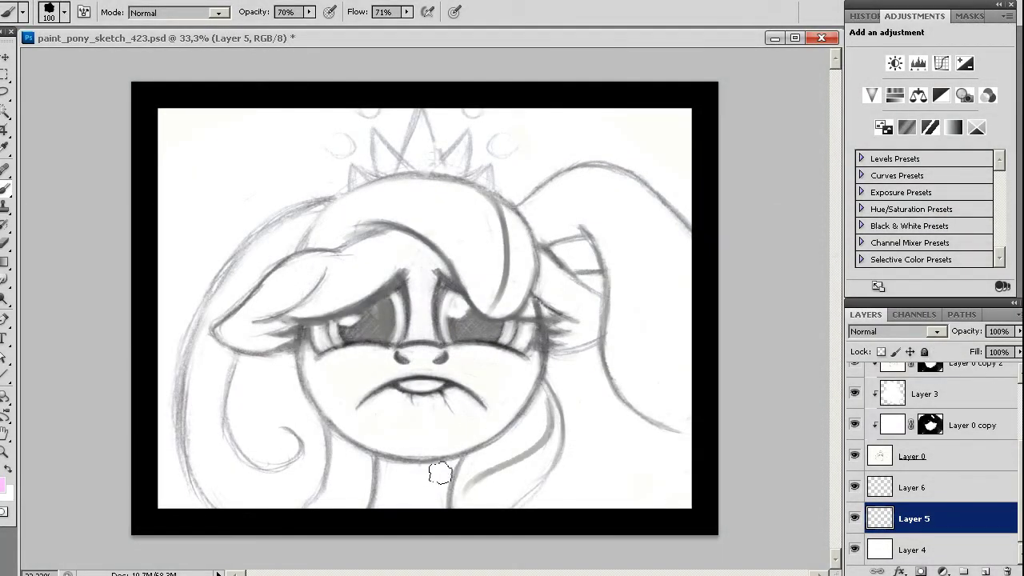
# Paint soft pink over the pony's neck, lower face, forehead and left ear on Layer 5
pyautogui.click(436, 473)
pyautogui.moveTo(437, 472)
pyautogui.mouseDown()
pyautogui.moveTo(400, 469)
pyautogui.moveTo(430, 483)
pyautogui.mouseUp()
pyautogui.moveTo(363, 524); pyautogui.dragTo(445, 468)
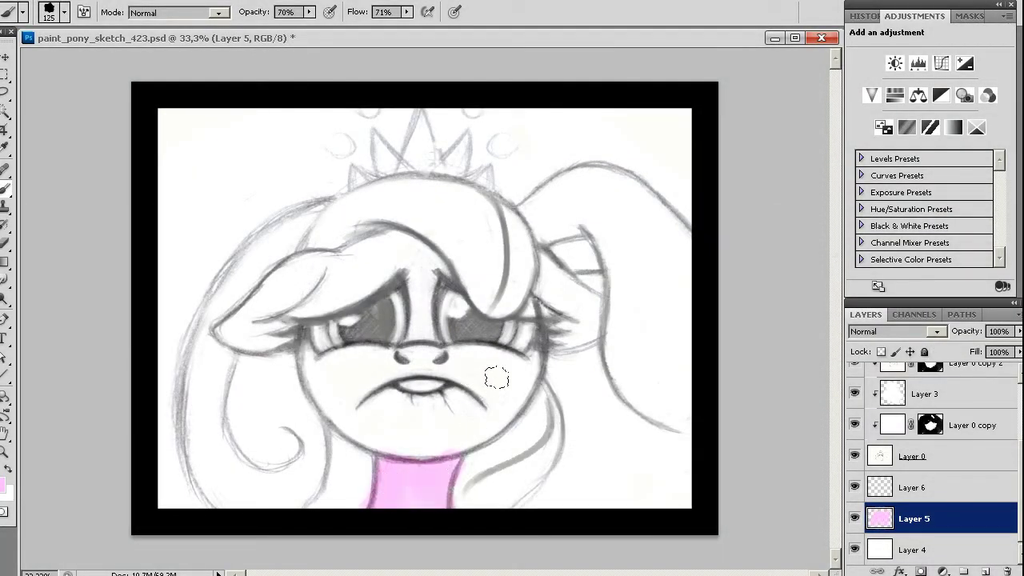
pyautogui.moveTo(496, 378)
pyautogui.mouseDown()
pyautogui.moveTo(425, 429)
pyautogui.moveTo(487, 372)
pyautogui.moveTo(496, 389)
pyautogui.moveTo(498, 378)
pyautogui.moveTo(376, 408)
pyautogui.moveTo(347, 388)
pyautogui.moveTo(408, 358)
pyautogui.mouseUp()
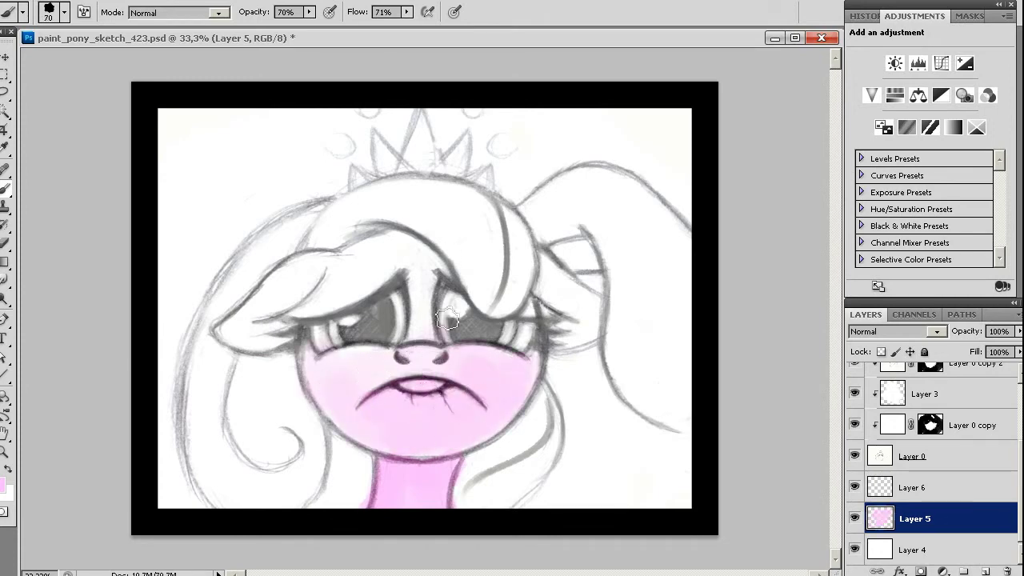
pyautogui.moveTo(447, 319)
pyautogui.mouseDown()
pyautogui.moveTo(423, 258)
pyautogui.moveTo(313, 302)
pyautogui.moveTo(377, 245)
pyautogui.moveTo(596, 311)
pyautogui.moveTo(572, 320)
pyautogui.moveTo(552, 270)
pyautogui.moveTo(583, 338)
pyautogui.mouseUp()
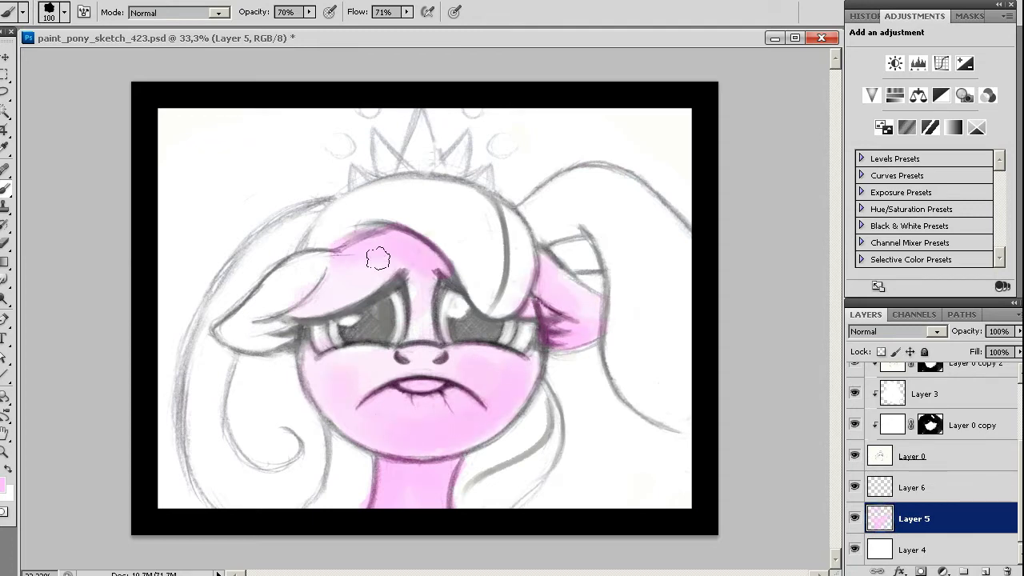
pyautogui.moveTo(316, 270)
pyautogui.mouseDown()
pyautogui.moveTo(232, 325)
pyautogui.moveTo(264, 326)
pyautogui.mouseUp()
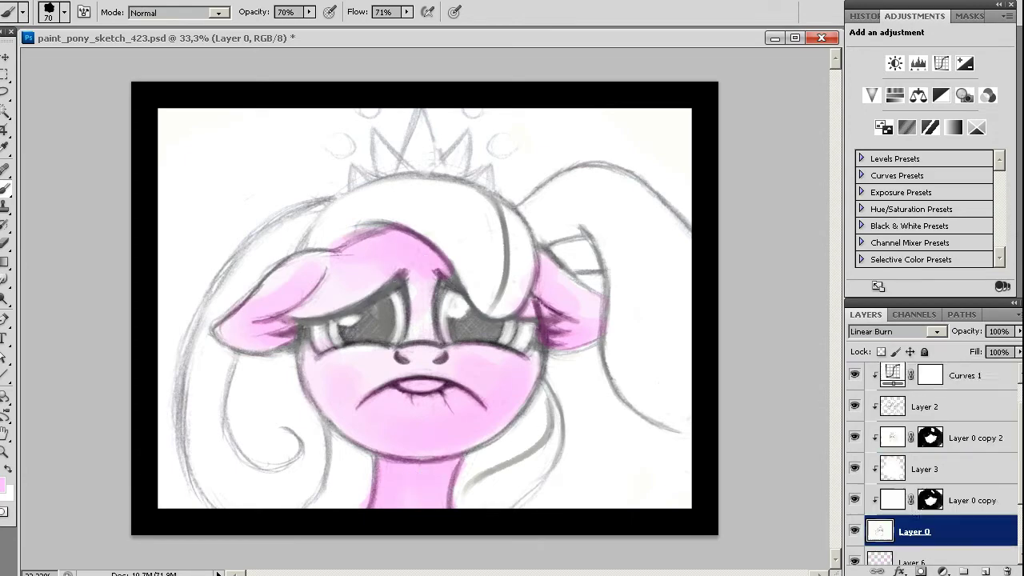
# Add a Curves 2 adjustment with its black point raised to lift the shadows
pyautogui.click(943, 571)
pyautogui.click(949, 203)
pyautogui.moveTo(881, 205); pyautogui.dragTo(925, 130)
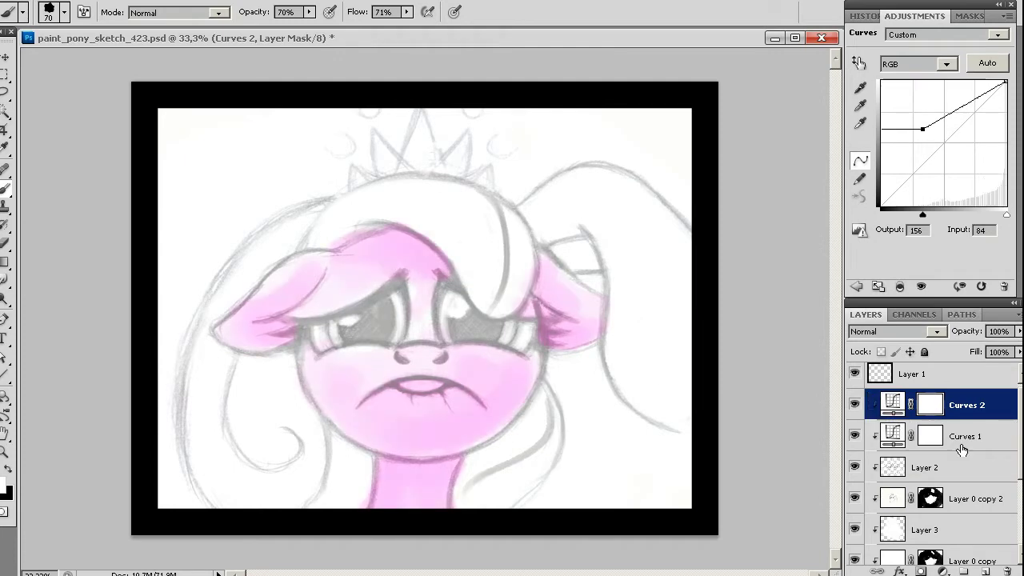
pyautogui.scroll(-2, 932, 480)
pyautogui.click(915, 552)
pyautogui.scroll(-2, 932, 496)
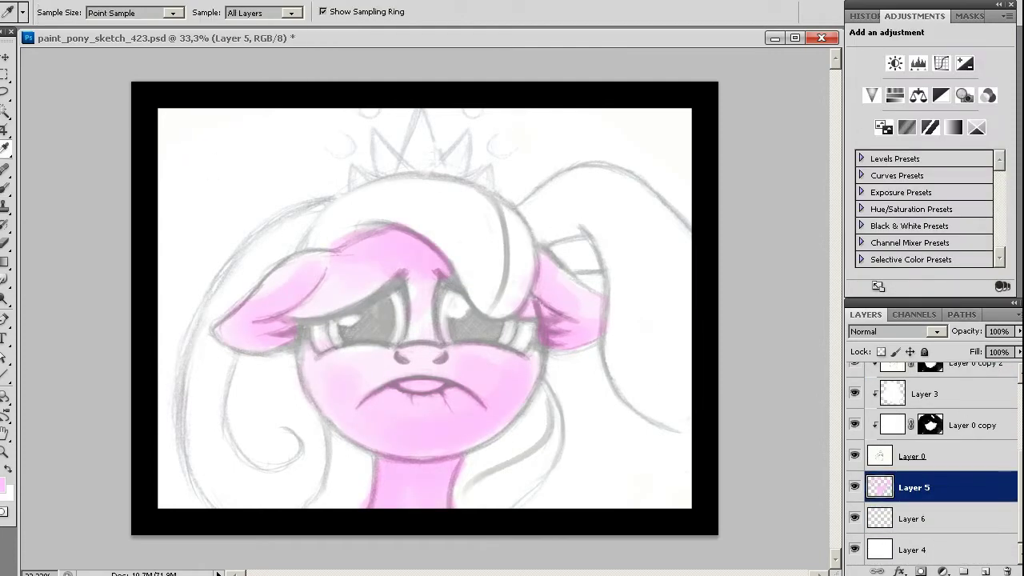
# Shade the forelock with sampled lavender using an 80 px brush at 55% flow
pyautogui.keyDown('alt'); pyautogui.click(488, 240); pyautogui.keyUp('alt')
pyautogui.press(']')
pyautogui.moveTo(501, 231)
pyautogui.mouseDown()
pyautogui.moveTo(488, 283)
pyautogui.moveTo(424, 216)
pyautogui.moveTo(360, 215)
pyautogui.moveTo(492, 263)
pyautogui.moveTo(450, 229)
pyautogui.moveTo(425, 219)
pyautogui.moveTo(493, 274)
pyautogui.mouseUp()
pyautogui.moveTo(428, 226); pyautogui.dragTo(472, 268)
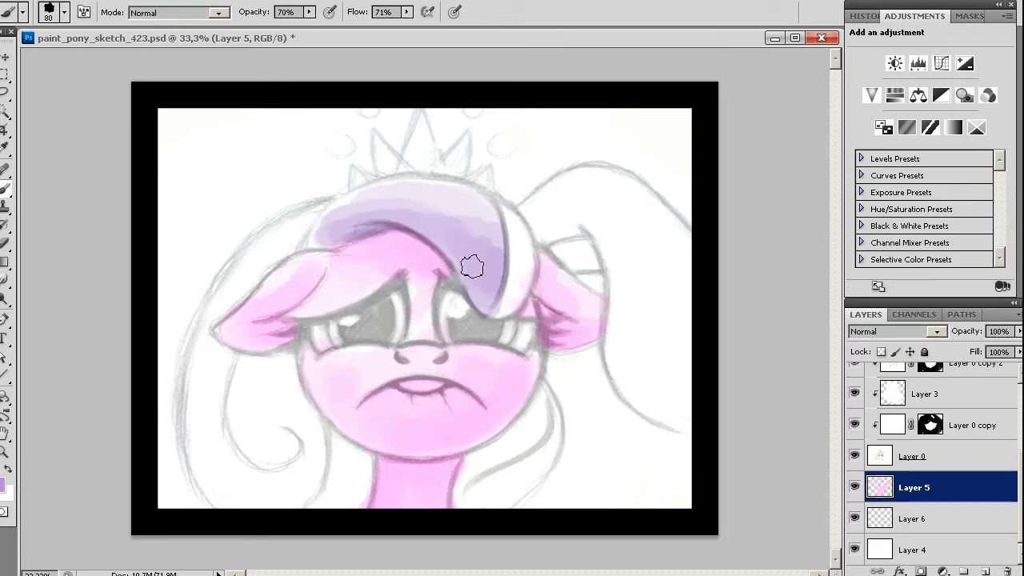
pyautogui.moveTo(424, 222); pyautogui.dragTo(327, 251)
pyautogui.moveTo(406, 12); pyautogui.dragTo(396, 32)
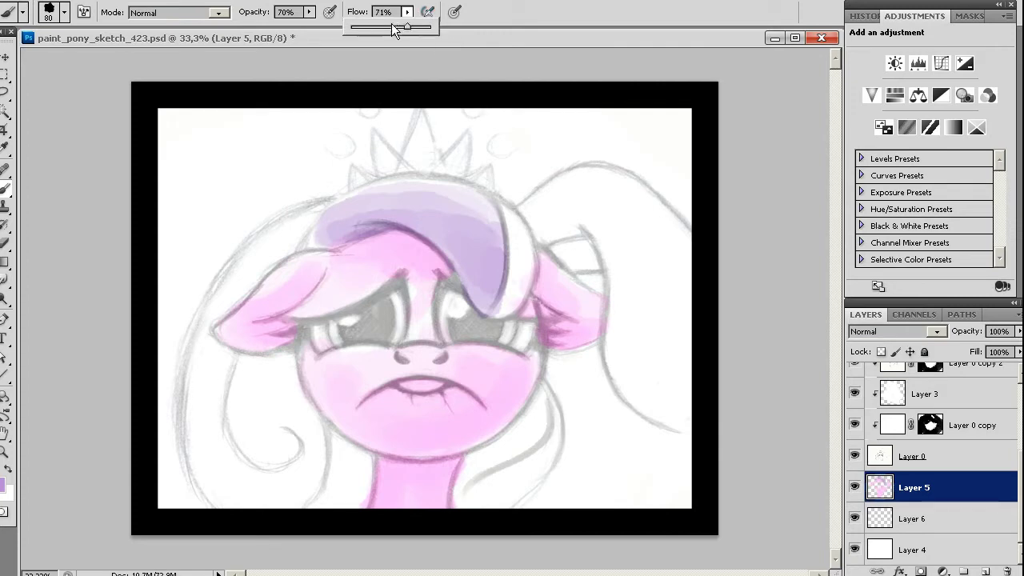
# Paint a lavender strand down the neck's right side and set the eraser to 78% opacity
pyautogui.moveTo(552, 393)
pyautogui.mouseDown()
pyautogui.moveTo(473, 464)
pyautogui.moveTo(510, 449)
pyautogui.moveTo(473, 473)
pyautogui.moveTo(462, 496)
pyautogui.moveTo(552, 456)
pyautogui.mouseUp()
pyautogui.press('e')
pyautogui.moveTo(252, 11); pyautogui.dragTo(235, 28)
pyautogui.moveTo(349, 11); pyautogui.dragTo(343, 28)
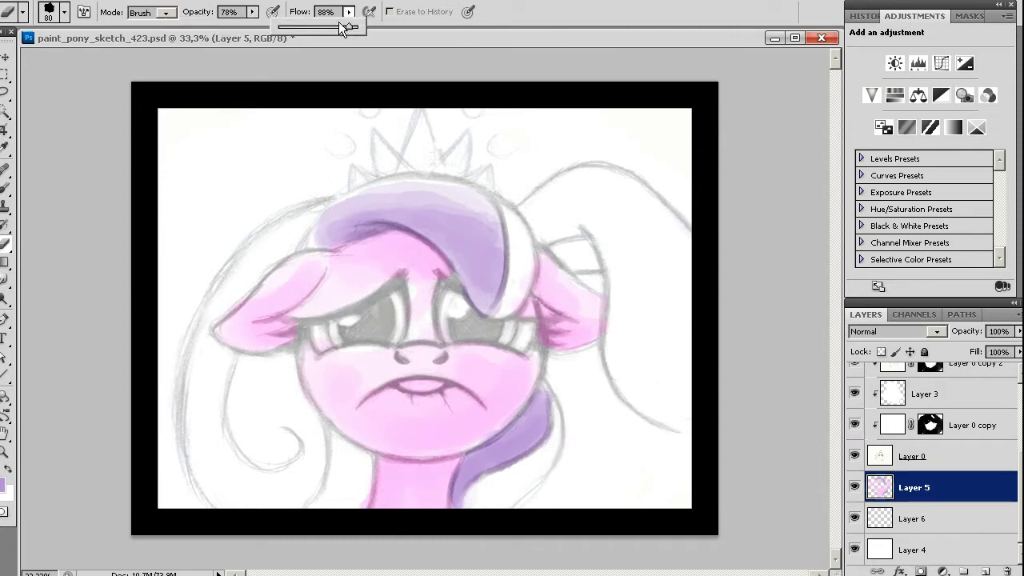
pyautogui.press('b')
# Darken the mane's top and lower edge with lavender, erasing excess purple on the neck
pyautogui.moveTo(452, 233)
pyautogui.mouseDown()
pyautogui.moveTo(336, 232)
pyautogui.moveTo(420, 237)
pyautogui.mouseUp()
pyautogui.moveTo(488, 224); pyautogui.dragTo(347, 217)
pyautogui.press(']')
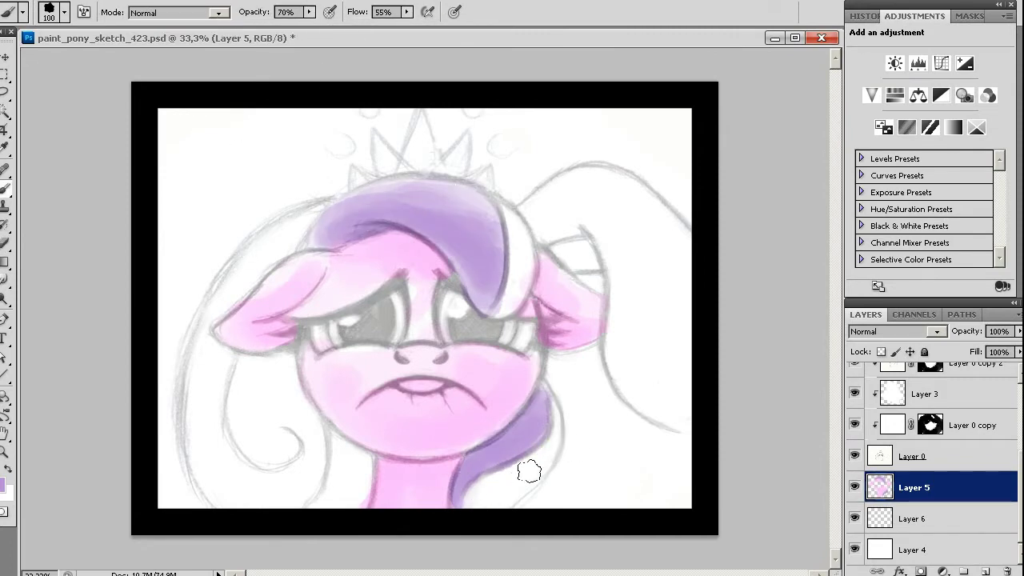
pyautogui.press('e')
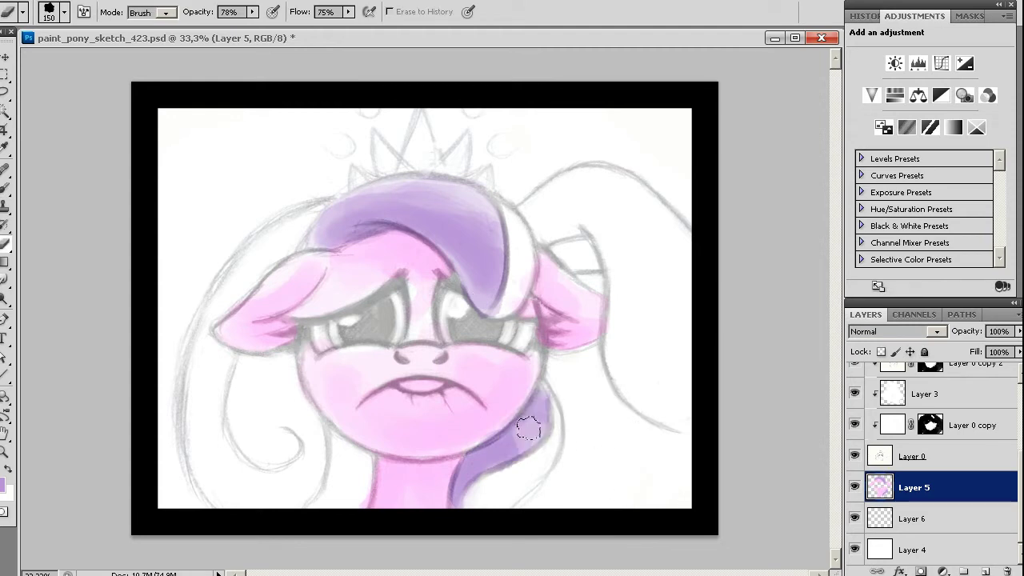
pyautogui.moveTo(532, 400)
pyautogui.mouseDown()
pyautogui.moveTo(488, 464)
pyautogui.moveTo(518, 435)
pyautogui.moveTo(555, 452)
pyautogui.moveTo(503, 485)
pyautogui.moveTo(503, 496)
pyautogui.moveTo(542, 478)
pyautogui.moveTo(503, 486)
pyautogui.moveTo(549, 446)
pyautogui.moveTo(535, 482)
pyautogui.moveTo(498, 485)
pyautogui.mouseUp()
pyautogui.press('b')
# Paint a pale streak across the lower neck with a sampled light colour at 70 px
pyautogui.press('[')
pyautogui.press('[')
pyautogui.press(']')
pyautogui.press(']')
pyautogui.press(']')
pyautogui.keyDown('alt'); pyautogui.click(476, 499); pyautogui.keyUp('alt')
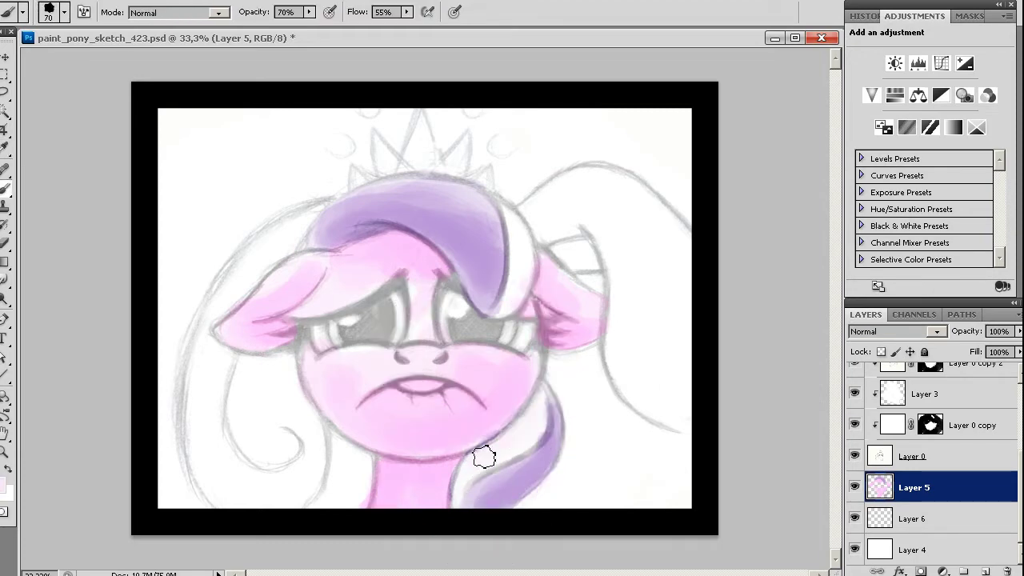
pyautogui.keyDown('alt'); pyautogui.click(484, 457); pyautogui.keyUp('alt')
pyautogui.moveTo(528, 436); pyautogui.dragTo(471, 473)
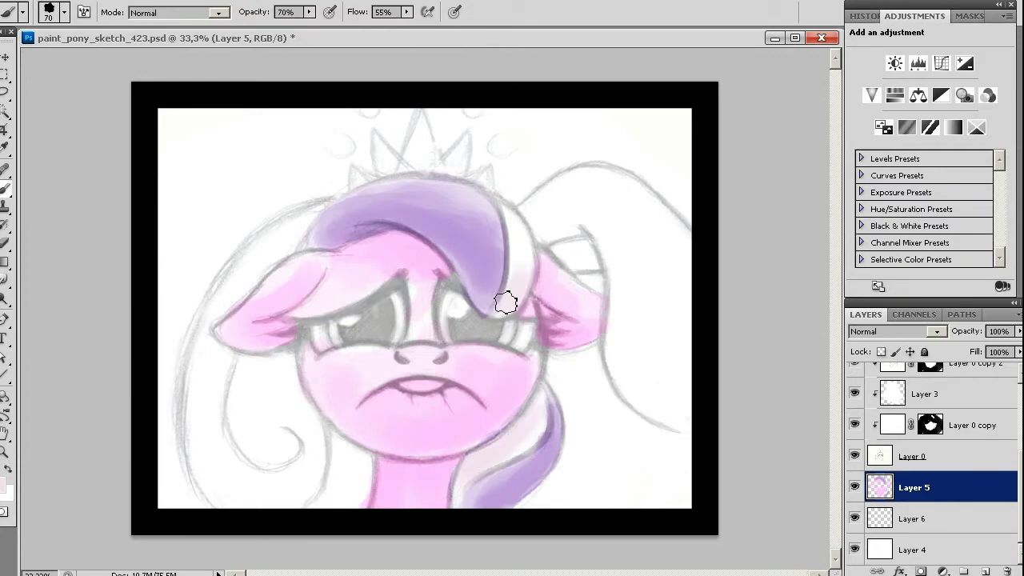
pyautogui.scroll(3, 1014, 488)
pyautogui.click(986, 458)
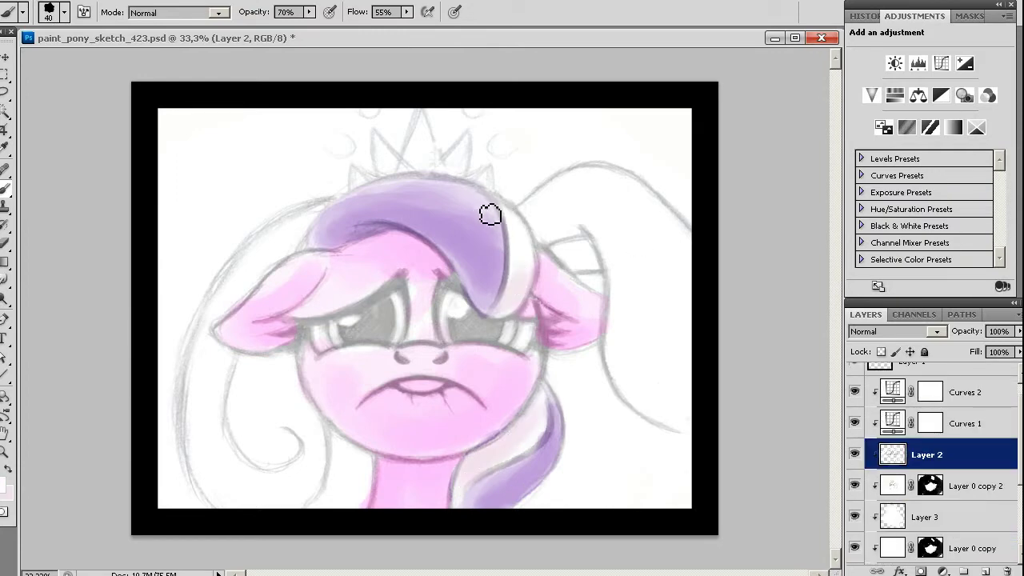
# Add a white highlight on the mane's right edge and lighten the lower-neck purple stripe
pyautogui.moveTo(491, 215)
pyautogui.mouseDown()
pyautogui.moveTo(493, 279)
pyautogui.moveTo(500, 208)
pyautogui.mouseUp()
pyautogui.moveTo(549, 412); pyautogui.dragTo(502, 468)
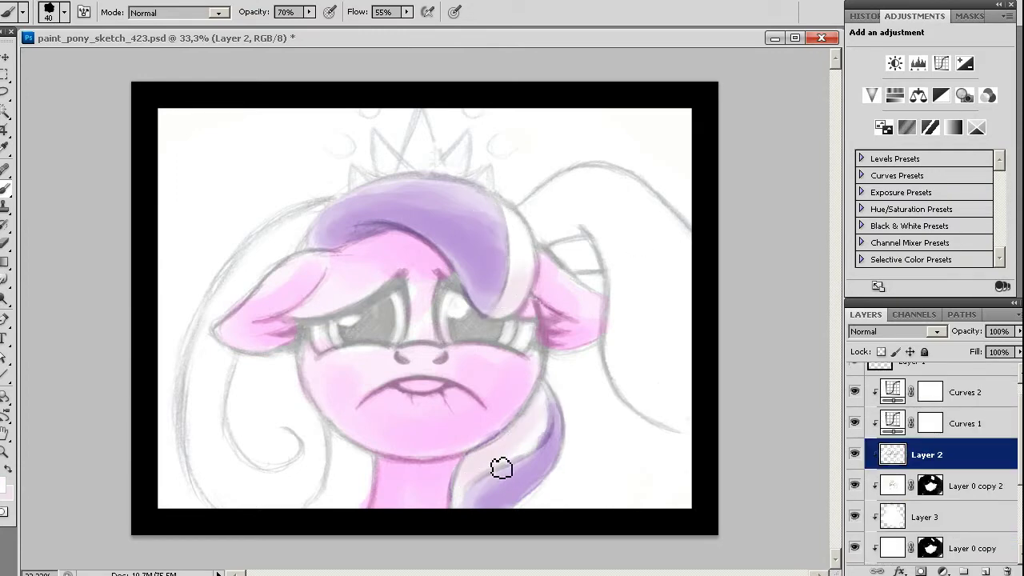
pyautogui.scroll(-2, 960, 480)
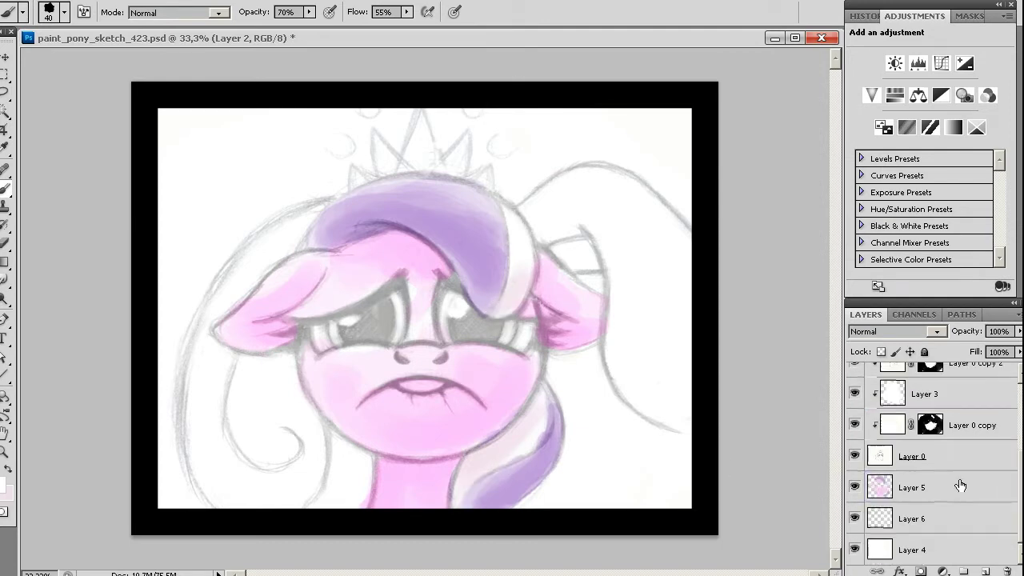
pyautogui.click(944, 487)
# Paint blue irises into both eyes on Layer 5, undoing the stray strokes below the left eye
pyautogui.press('i')
pyautogui.click(521, 431)
pyautogui.press('b')
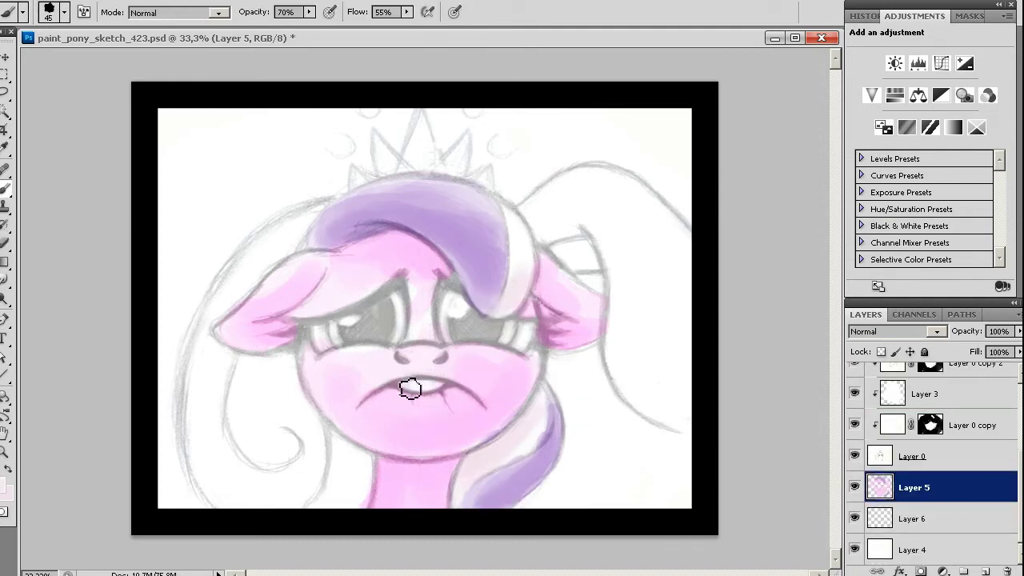
pyautogui.press('i')
pyautogui.press('b')
pyautogui.moveTo(397, 298); pyautogui.dragTo(400, 329)
pyautogui.moveTo(505, 326); pyautogui.dragTo(516, 328)
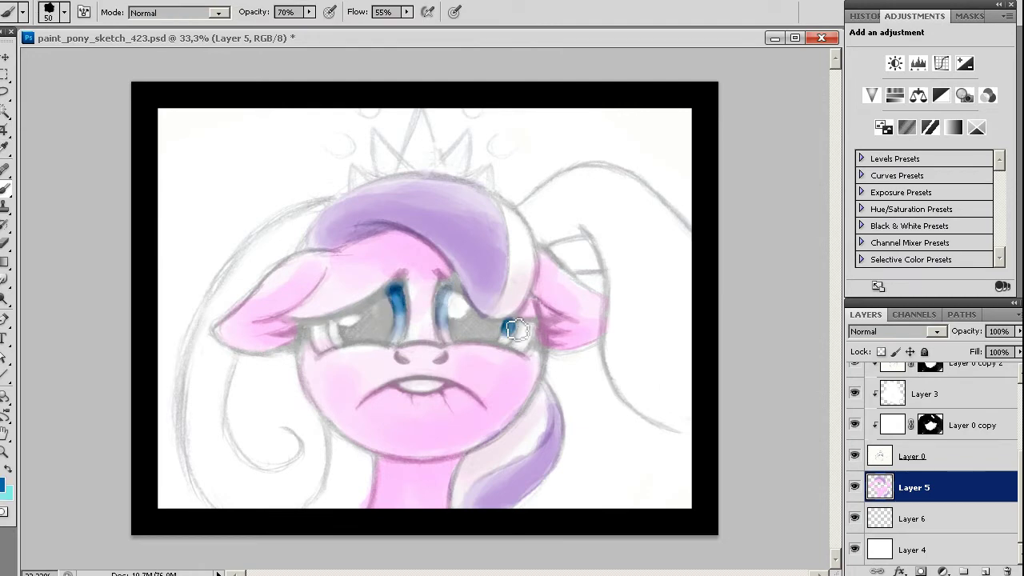
pyautogui.hotkey('ctrl', 'z')
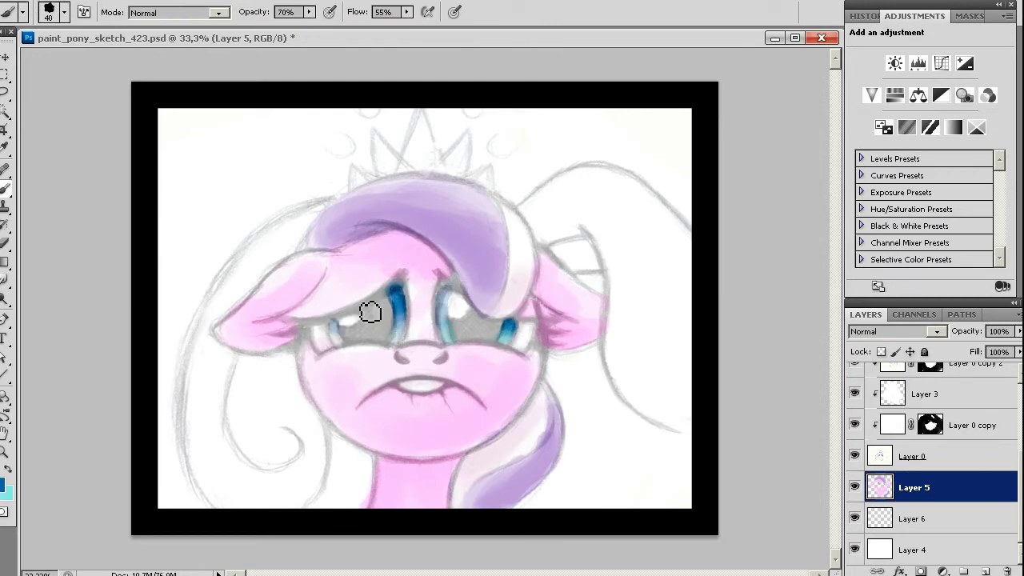
pyautogui.hotkey('ctrl', 'z')
# Paint large dark pupils into both eyes, then zoom in on the eyes
pyautogui.keyDown('alt'); pyautogui.click(392, 300); pyautogui.keyUp('alt')
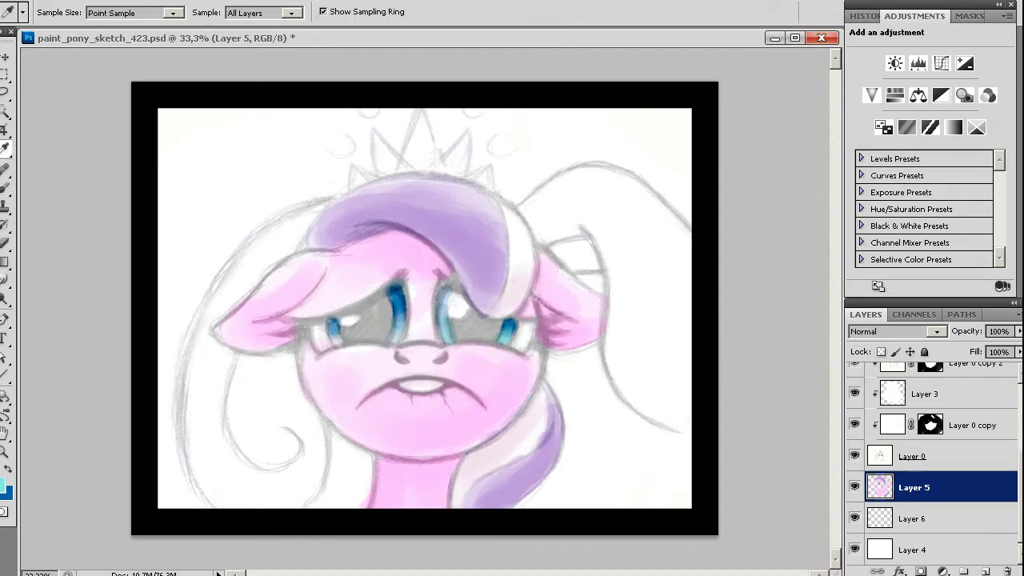
pyautogui.moveTo(392, 298)
pyautogui.mouseDown()
pyautogui.moveTo(358, 335)
pyautogui.moveTo(396, 316)
pyautogui.mouseUp()
pyautogui.moveTo(468, 312)
pyautogui.mouseDown()
pyautogui.moveTo(500, 334)
pyautogui.moveTo(457, 331)
pyautogui.moveTo(462, 340)
pyautogui.mouseUp()
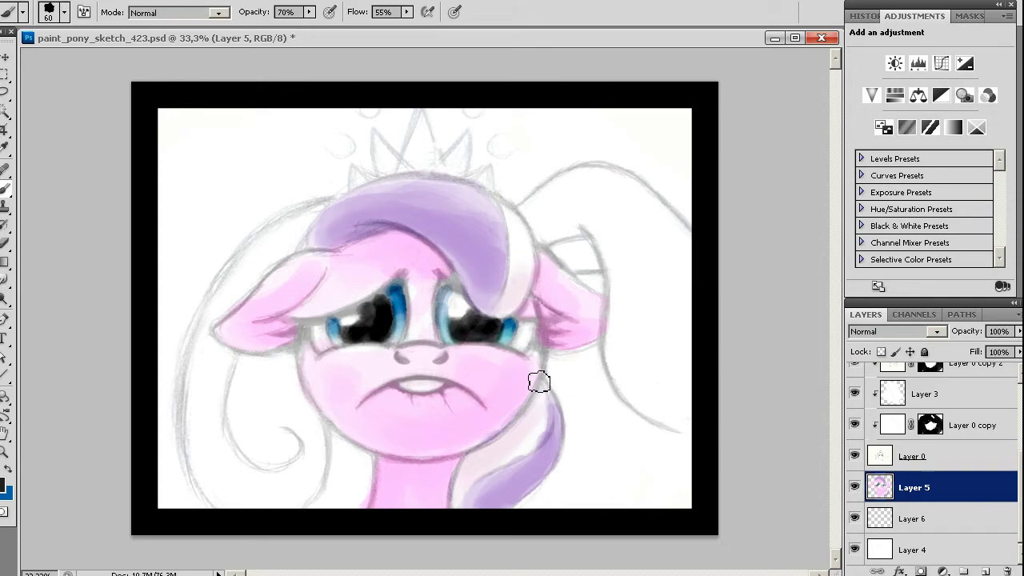
pyautogui.hotkey('ctrl', '1')
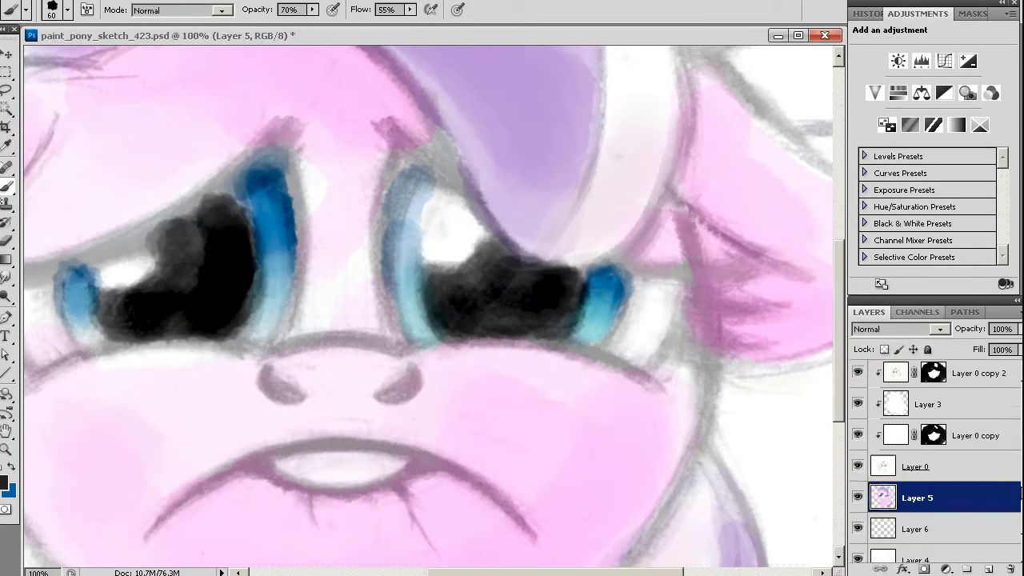
# Add a new empty layer and rename the coat layer 'shading' and the sketch layer 'outlines'
pyautogui.scroll(-1, 936, 480)
pyautogui.click(990, 569)
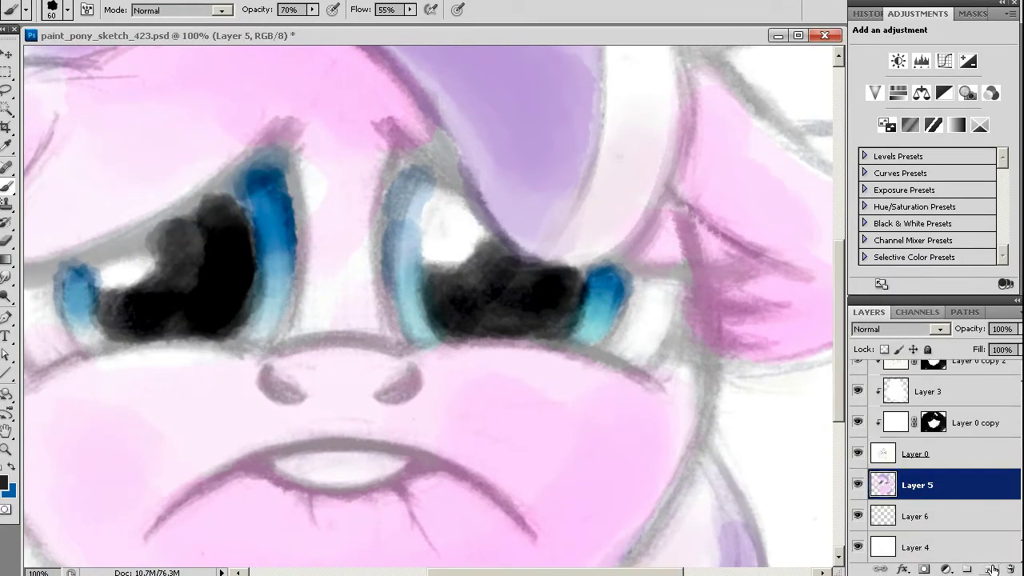
pyautogui.doubleClick(918, 517)
pyautogui.write('ng')
pyautogui.press('Return')
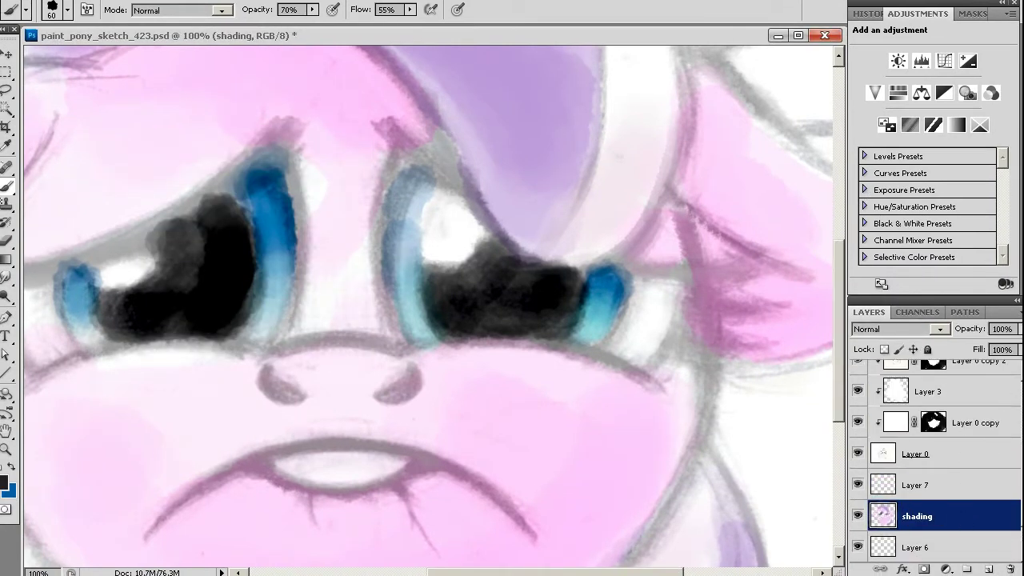
pyautogui.doubleClick(915, 455)
pyautogui.write('outlines')
pyautogui.press('Return')
# Rename the bottom layer 'bg' and the new empty layer 'eyelashes'
pyautogui.scroll(-1, 954, 477)
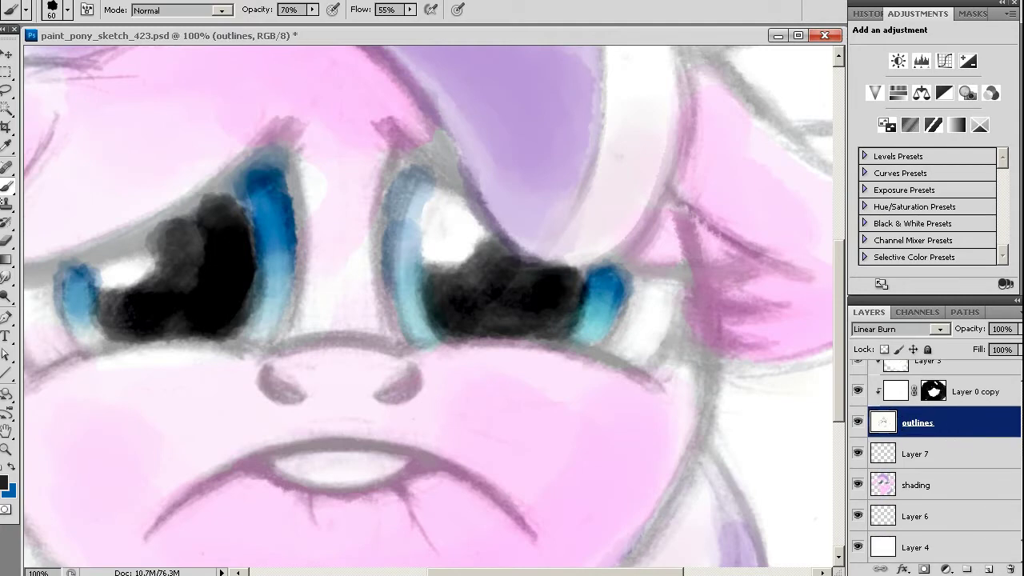
pyautogui.doubleClick(918, 548)
pyautogui.write('bg')
pyautogui.press('Return')
pyautogui.click(910, 452)
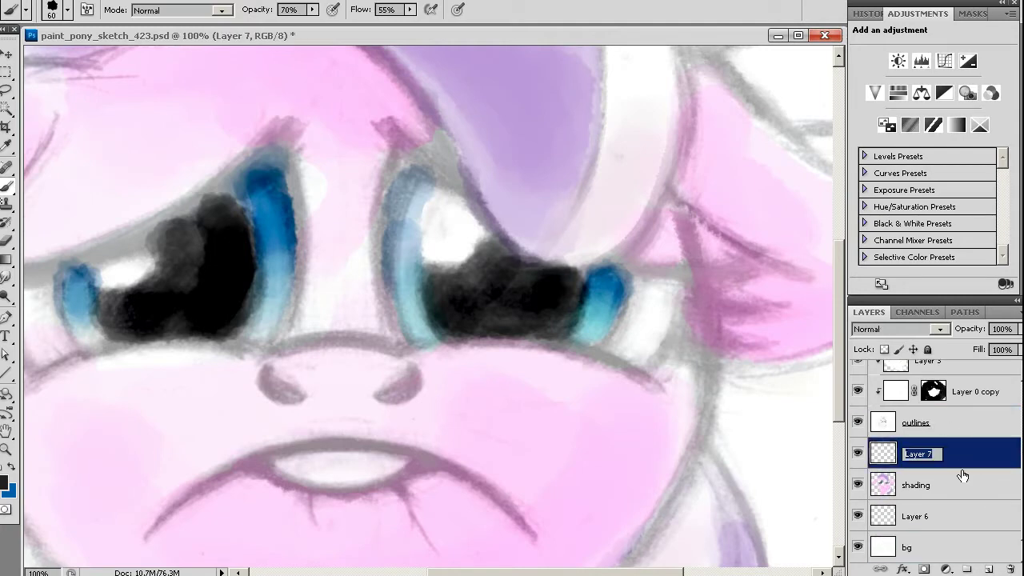
pyautogui.write('eyelashes')
pyautogui.press('Return')
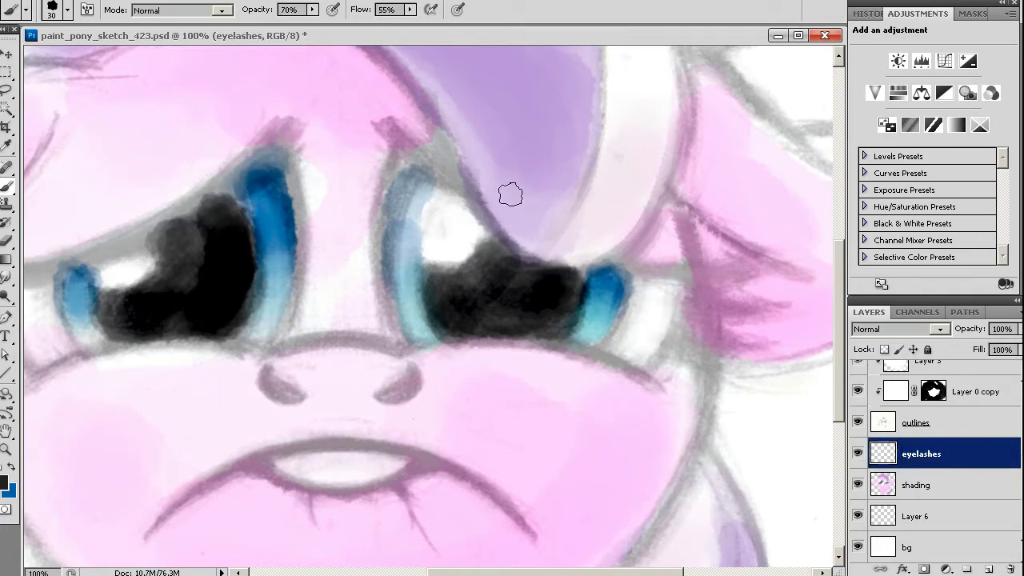
# With a 20 px dark brush, paint lashes along the right eye's upper lid and edges
pyautogui.moveTo(510, 194); pyautogui.dragTo(575, 250)
pyautogui.keyDown('alt'); pyautogui.click(526, 297); pyautogui.keyUp('alt')
pyautogui.press('[')
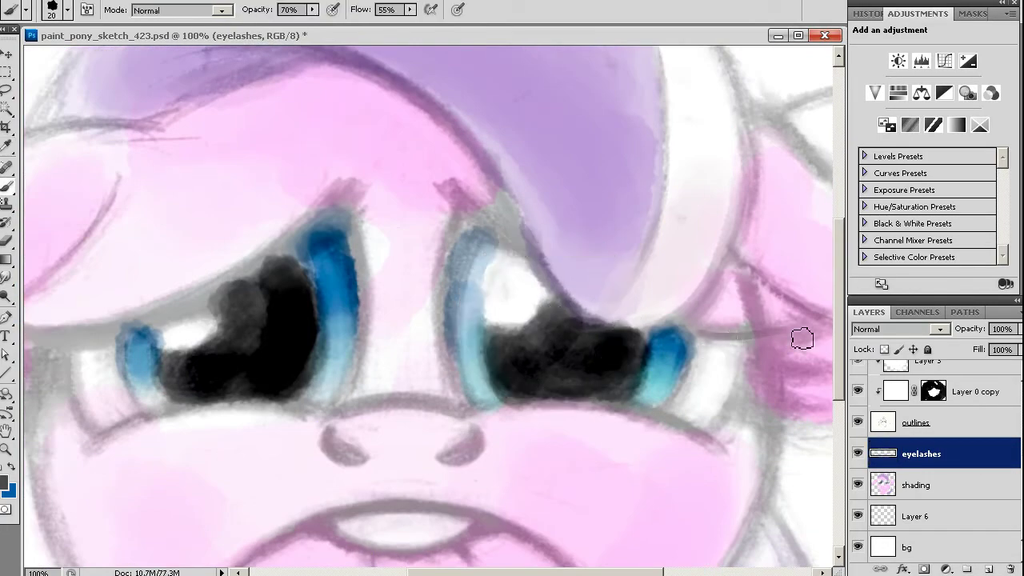
pyautogui.moveTo(803, 339); pyautogui.dragTo(686, 320)
pyautogui.moveTo(524, 250)
pyautogui.mouseDown()
pyautogui.moveTo(441, 183)
pyautogui.moveTo(457, 332)
pyautogui.mouseUp()
pyautogui.moveTo(440, 208); pyautogui.dragTo(448, 372)
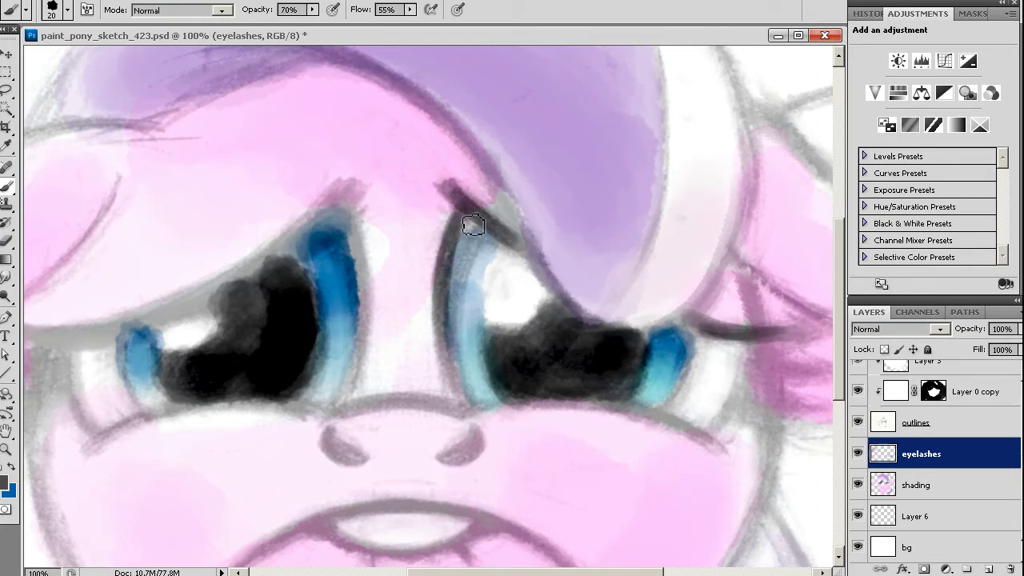
pyautogui.moveTo(473, 225)
pyautogui.mouseDown()
pyautogui.moveTo(475, 213)
pyautogui.moveTo(468, 364)
pyautogui.mouseUp()
pyautogui.moveTo(343, 201); pyautogui.dragTo(344, 400)
pyautogui.moveTo(802, 333); pyautogui.dragTo(673, 292)
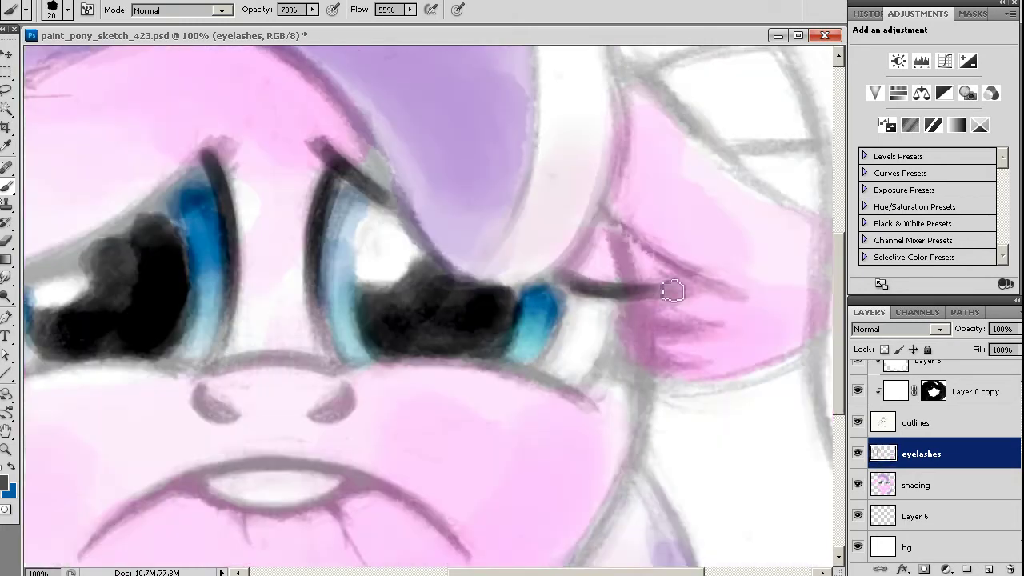
# Fan dark lashes from the right eye's outer corner with a 15 px brush
pyautogui.press('[')
pyautogui.moveTo(570, 280); pyautogui.dragTo(684, 283)
pyautogui.moveTo(621, 309); pyautogui.dragTo(708, 327)
pyautogui.moveTo(612, 341)
pyautogui.mouseDown()
pyautogui.moveTo(696, 364)
pyautogui.moveTo(672, 361)
pyautogui.mouseUp()
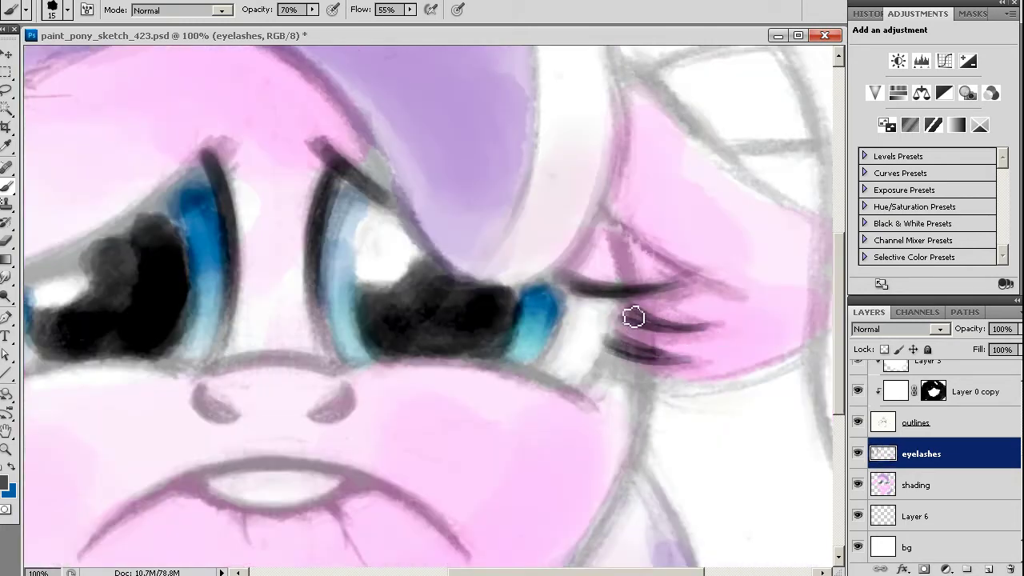
pyautogui.moveTo(634, 318)
pyautogui.mouseDown()
pyautogui.moveTo(617, 347)
pyautogui.moveTo(694, 362)
pyautogui.mouseUp()
pyautogui.moveTo(608, 343); pyautogui.dragTo(703, 327)
pyautogui.moveTo(560, 281); pyautogui.dragTo(684, 284)
pyautogui.moveTo(629, 309); pyautogui.dragTo(579, 287)
# Darken and thicken the upper lid line with a slightly larger brush, trimming with the Eraser
pyautogui.press('e')
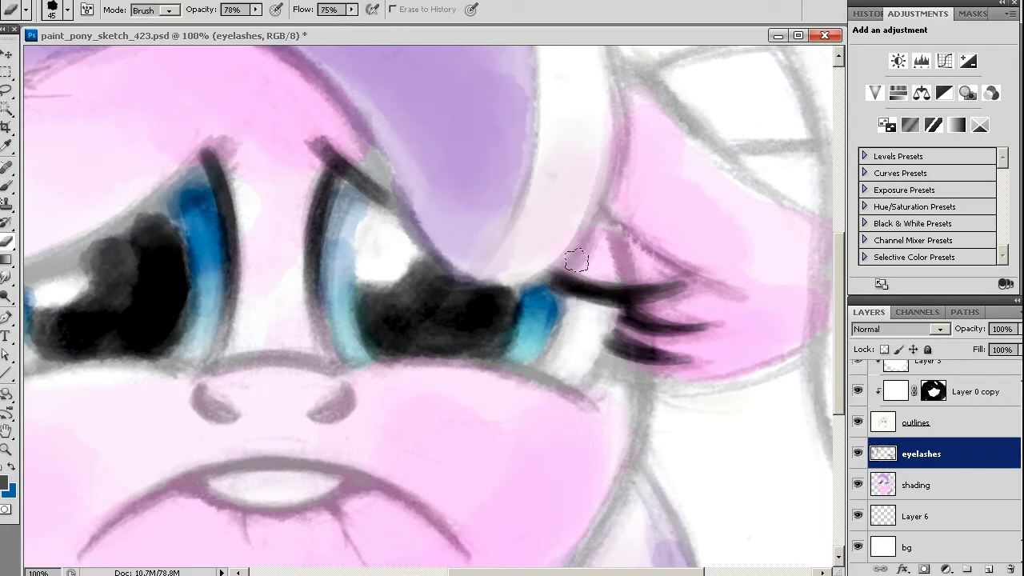
pyautogui.press('b')
pyautogui.moveTo(344, 160); pyautogui.dragTo(408, 216)
pyautogui.moveTo(320, 144); pyautogui.dragTo(412, 224)
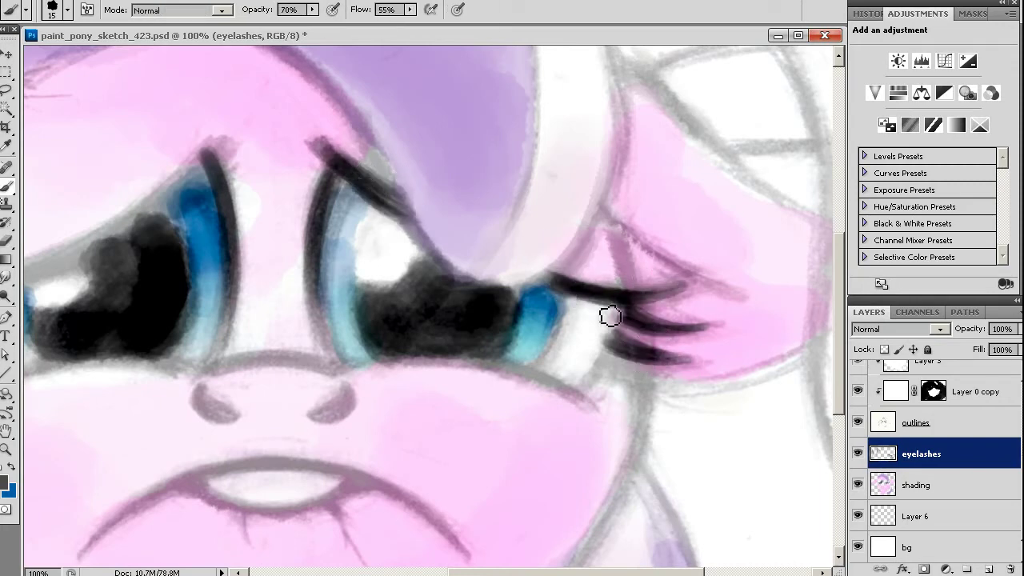
pyautogui.keyDown('shift'); pyautogui.click(385, 177); pyautogui.keyUp('shift')
pyautogui.press(']')
pyautogui.moveTo(560, 276)
pyautogui.mouseDown()
pyautogui.moveTo(348, 171)
pyautogui.moveTo(576, 280)
pyautogui.mouseUp()
pyautogui.moveTo(320, 144)
pyautogui.mouseDown()
pyautogui.moveTo(521, 264)
pyautogui.moveTo(398, 227)
pyautogui.moveTo(528, 238)
pyautogui.moveTo(507, 251)
pyautogui.moveTo(424, 184)
pyautogui.moveTo(507, 283)
pyautogui.moveTo(496, 256)
pyautogui.moveTo(287, 384)
pyautogui.moveTo(487, 400)
pyautogui.mouseUp()
pyautogui.press('e')
pyautogui.press('b')
# Paint fine dark lower lashes and touch up lashes, mirroring the canvas to check the face
pyautogui.press('[')
pyautogui.moveTo(292, 377); pyautogui.dragTo(376, 367)
pyautogui.moveTo(296, 420)
pyautogui.mouseDown()
pyautogui.moveTo(391, 411)
pyautogui.moveTo(339, 373)
pyautogui.moveTo(384, 396)
pyautogui.moveTo(475, 389)
pyautogui.moveTo(339, 469)
pyautogui.moveTo(359, 456)
pyautogui.moveTo(354, 419)
pyautogui.mouseUp()
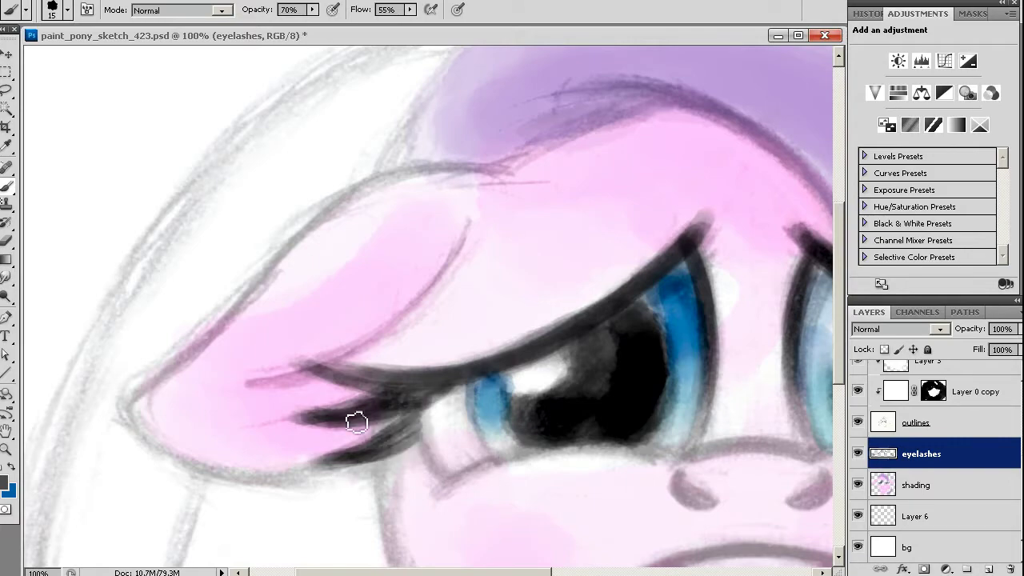
pyautogui.press('e')
pyautogui.press('b')
pyautogui.moveTo(433, 411)
pyautogui.mouseDown()
pyautogui.moveTo(422, 404)
pyautogui.moveTo(452, 455)
pyautogui.mouseUp()
pyautogui.press('h')
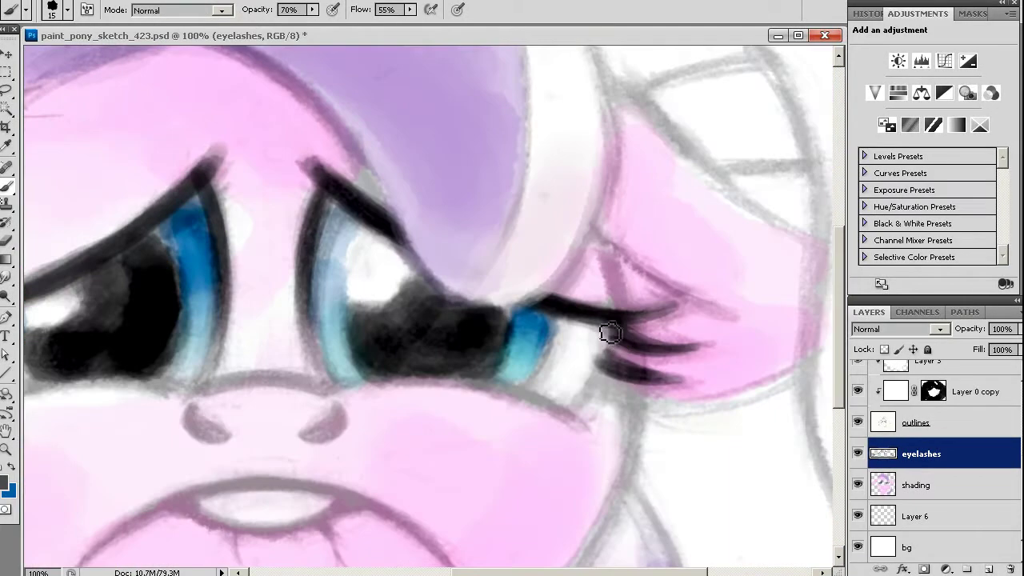
pyautogui.press('e')
pyautogui.press('b')
pyautogui.moveTo(579, 359)
pyautogui.mouseDown()
pyautogui.moveTo(560, 320)
pyautogui.moveTo(600, 376)
pyautogui.mouseUp()
pyautogui.press('h')
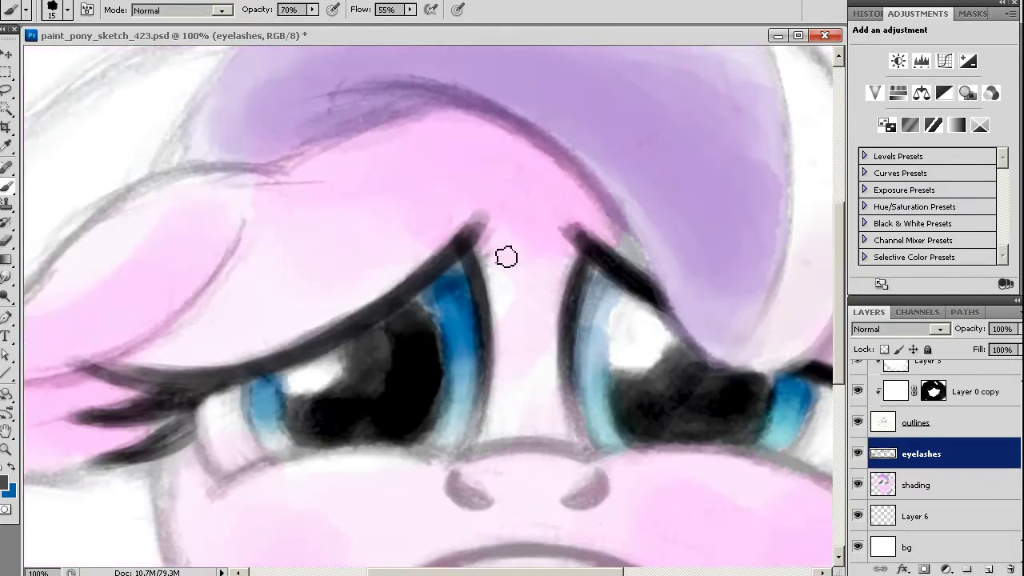
pyautogui.moveTo(464, 270)
pyautogui.mouseDown()
pyautogui.moveTo(583, 309)
pyautogui.moveTo(492, 274)
pyautogui.mouseUp()
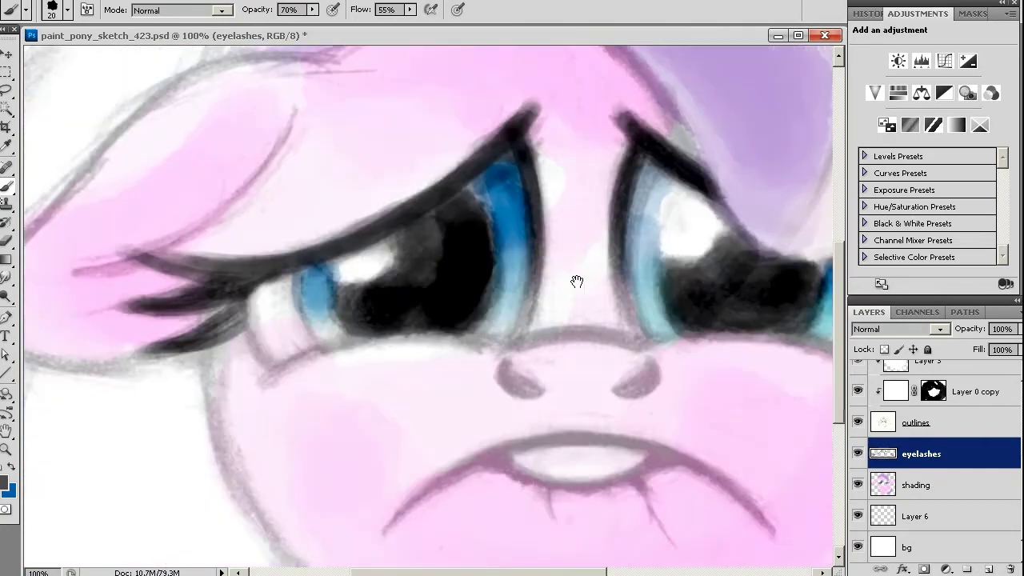
# Darken and lengthen the left eye's upper and lower lashes with a small brush
pyautogui.moveTo(576, 279)
pyautogui.mouseDown()
pyautogui.moveTo(298, 479)
pyautogui.moveTo(258, 443)
pyautogui.mouseUp()
pyautogui.moveTo(210, 293)
pyautogui.mouseDown()
pyautogui.moveTo(355, 343)
pyautogui.moveTo(359, 366)
pyautogui.mouseUp()
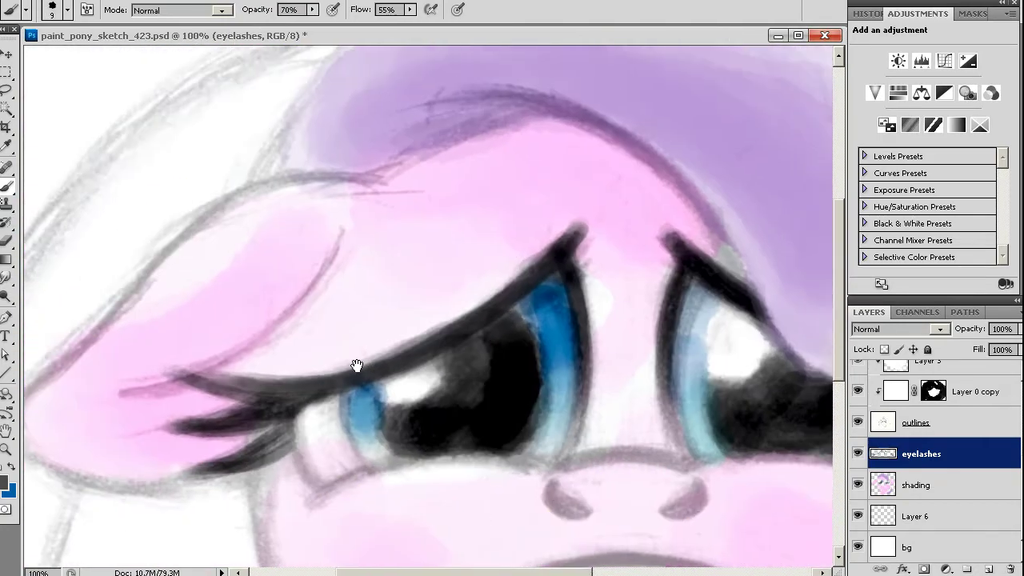
pyautogui.press('[')
pyautogui.press('[')
pyautogui.moveTo(284, 397); pyautogui.dragTo(171, 365)
pyautogui.moveTo(288, 432)
pyautogui.mouseDown()
pyautogui.moveTo(231, 466)
pyautogui.moveTo(171, 425)
pyautogui.mouseUp()
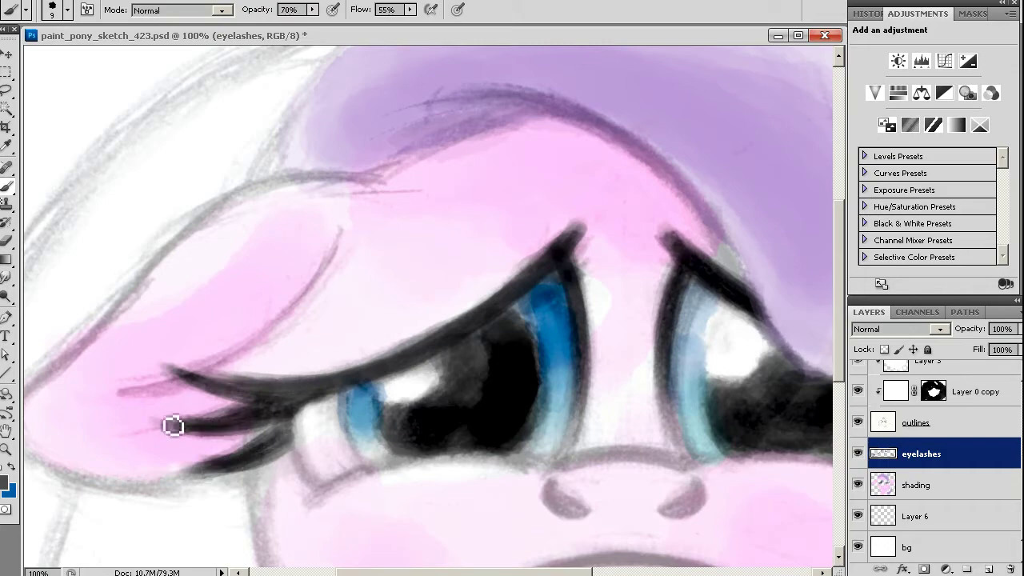
pyautogui.moveTo(256, 422); pyautogui.dragTo(150, 420)
pyautogui.moveTo(280, 436); pyautogui.dragTo(192, 468)
# Add final lash strokes to the other eye and zoom out to the whole face
pyautogui.moveTo(824, 440); pyautogui.dragTo(440, 380)
pyautogui.moveTo(679, 379); pyautogui.dragTo(588, 369)
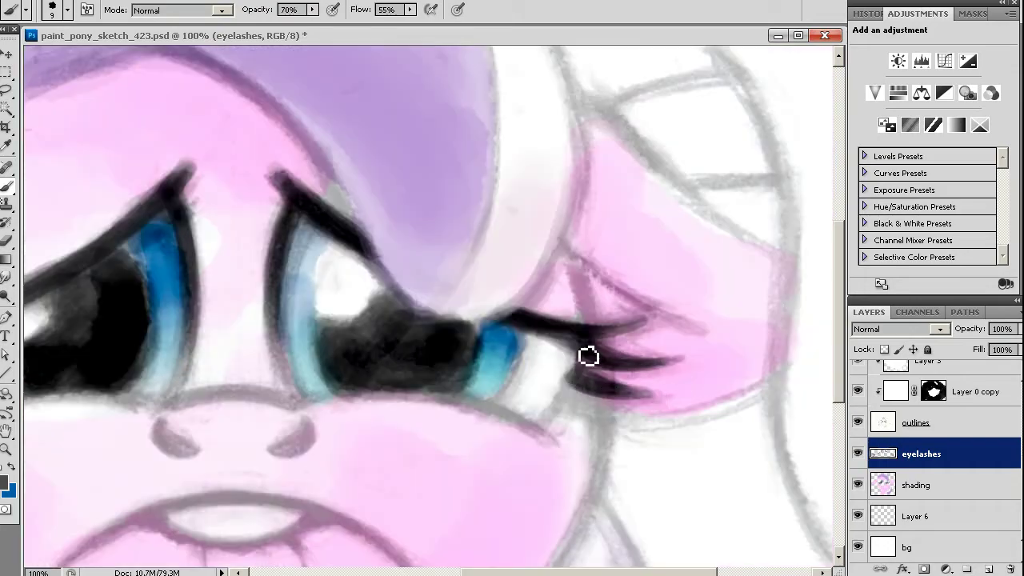
pyautogui.press('e')
pyautogui.press('b')
pyautogui.hotkey('ctrl', '-')
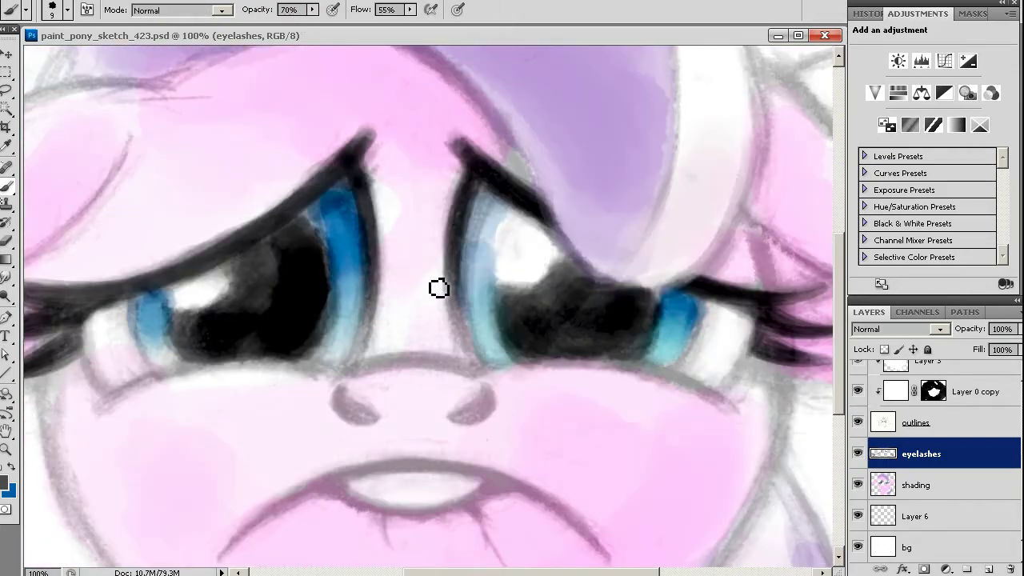
pyautogui.scroll(-1, 452, 284)
pyautogui.hotkey('ctrl', '-')
# Sample a light blue and add a new layer named 'tiara'
pyautogui.keyDown('alt'); pyautogui.click(464, 384); pyautogui.keyUp('alt')
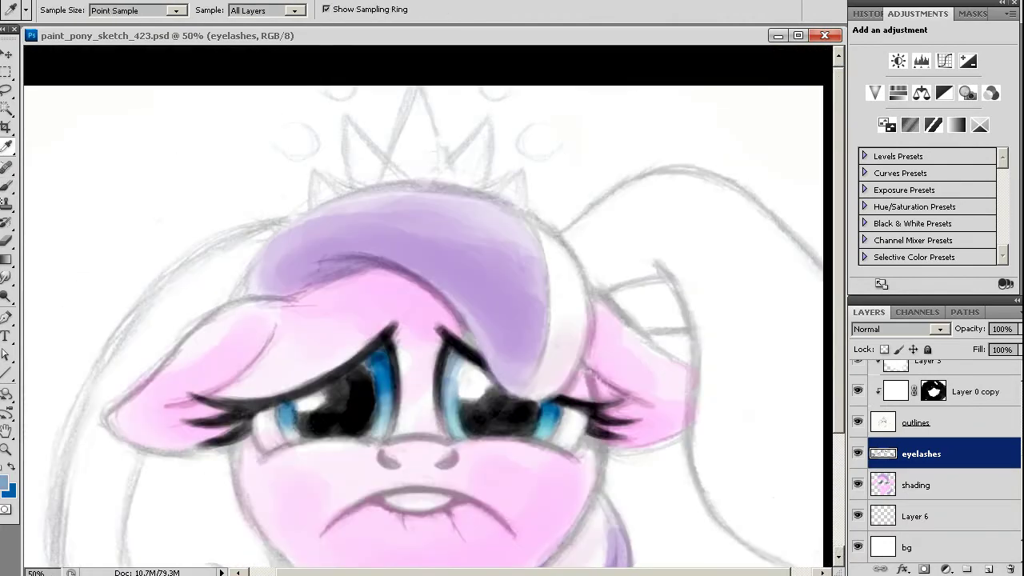
pyautogui.click(990, 569)
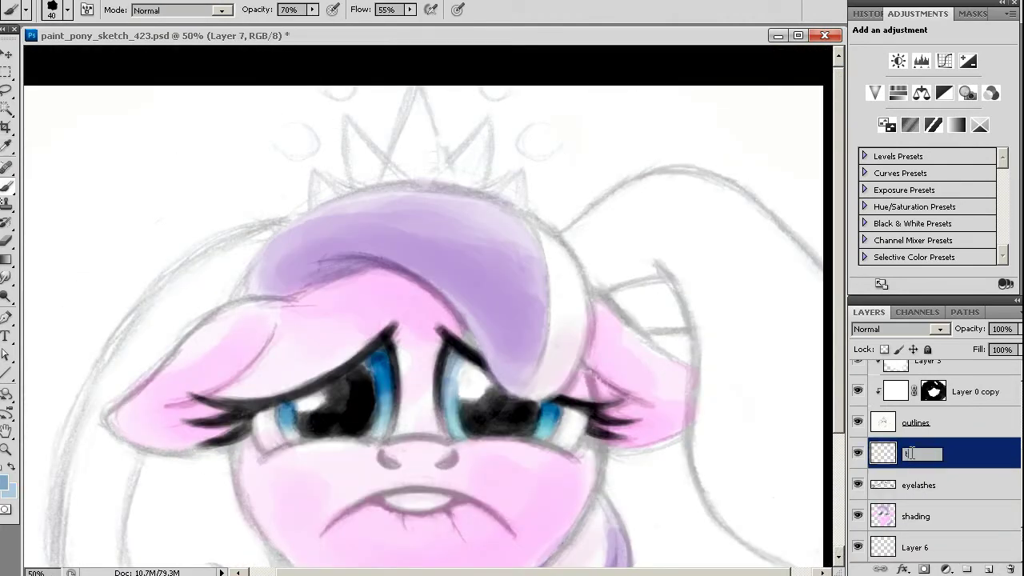
pyautogui.write('tiara')
pyautogui.press('Return')
pyautogui.click(301, 142)
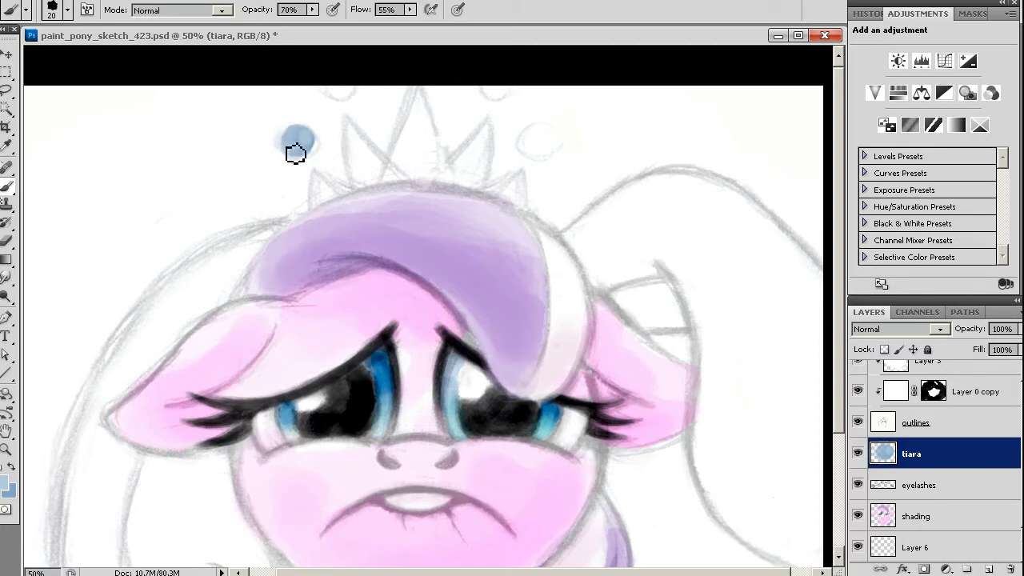
# Dab a light-blue jewel and paint blue over the tiara's left, right and central peaks
pyautogui.click(538, 141)
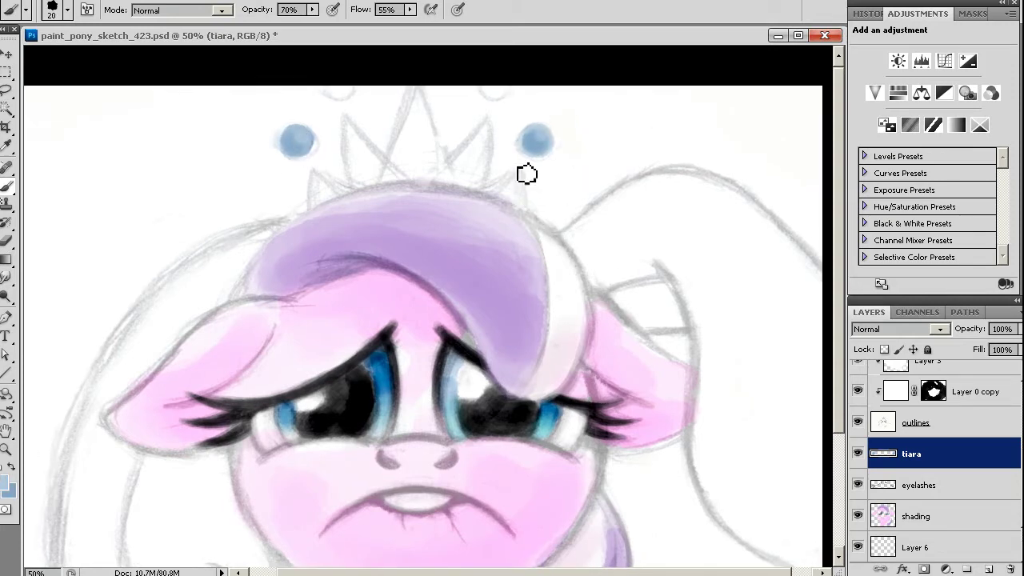
pyautogui.moveTo(491, 138); pyautogui.dragTo(436, 175)
pyautogui.moveTo(343, 120); pyautogui.dragTo(348, 188)
pyautogui.moveTo(420, 86); pyautogui.dragTo(382, 186)
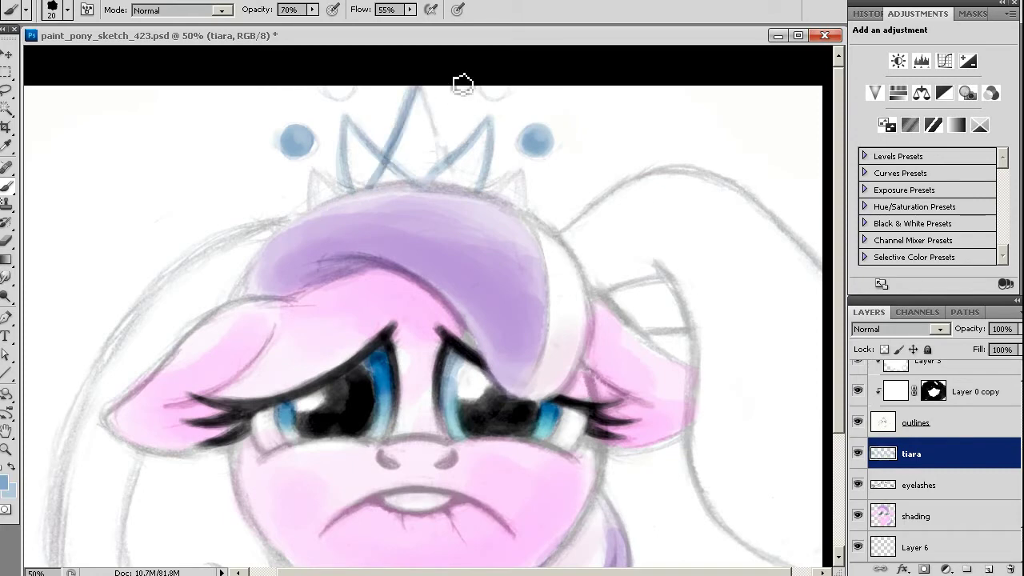
pyautogui.hotkey('ctrl', 'alt', 'z')
pyautogui.hotkey('ctrl', 'alt', 'z')
pyautogui.hotkey('ctrl', 'alt', 'z')
pyautogui.hotkey('ctrl', 'alt', 'z')
pyautogui.hotkey('ctrl', 'shift', 'z')
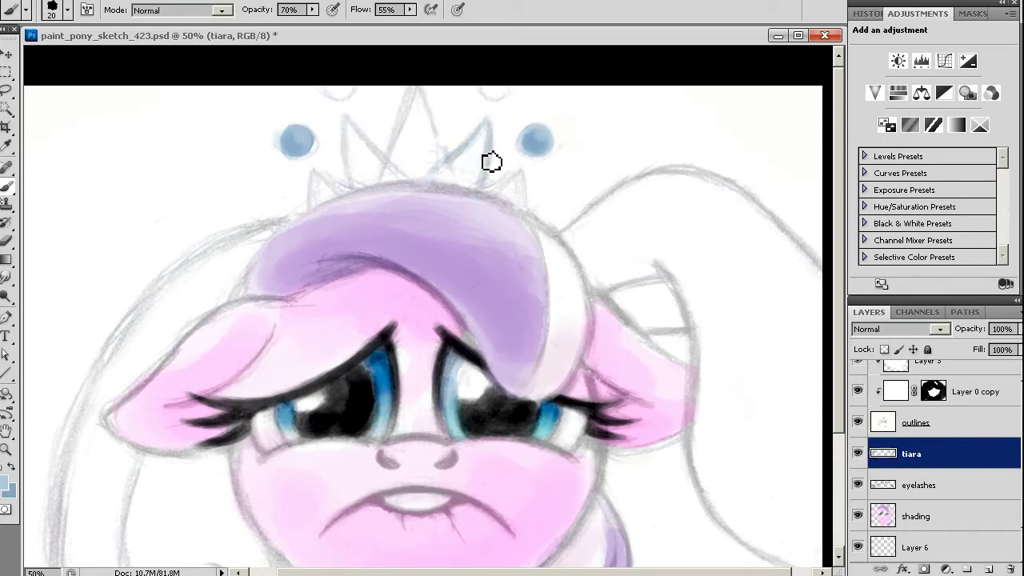
pyautogui.hotkey('ctrl', 'shift', 'z')
pyautogui.hotkey('ctrl', 'shift', 'z')
pyautogui.hotkey('ctrl', 'shift', 'z')
pyautogui.hotkey('ctrl', 'shift', 'z')
pyautogui.hotkey('ctrl', 'shift', 'z')
pyautogui.hotkey('ctrl', 'shift', 'z')
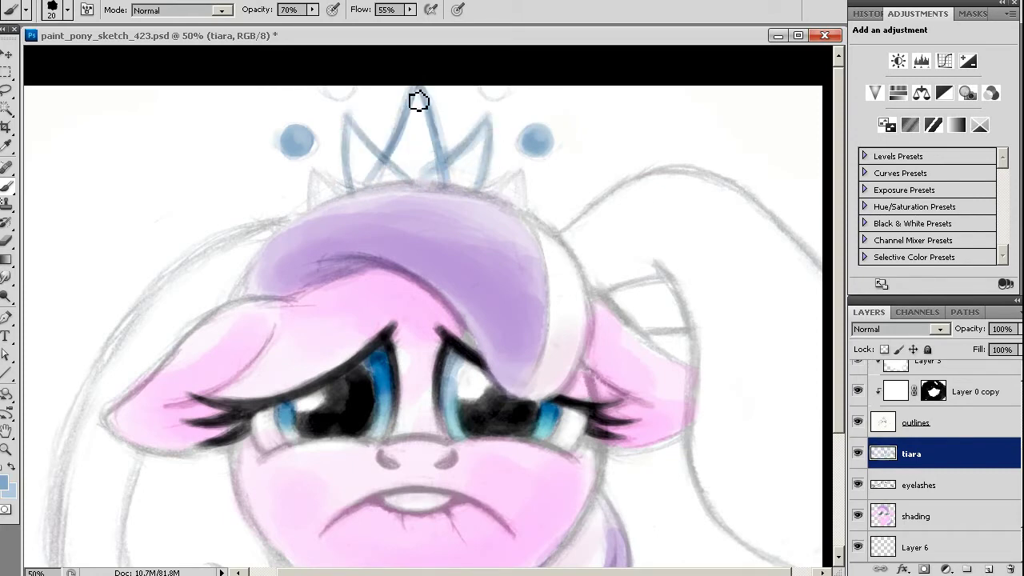
pyautogui.hotkey('ctrl', 'alt', 'z')
pyautogui.hotkey('ctrl', 'shift', 'z')
# Darken the central peak and trace the tiara's lower right edge and left peak in blue
pyautogui.moveTo(416, 88); pyautogui.dragTo(380, 187)
pyautogui.moveTo(476, 191); pyautogui.dragTo(528, 179)
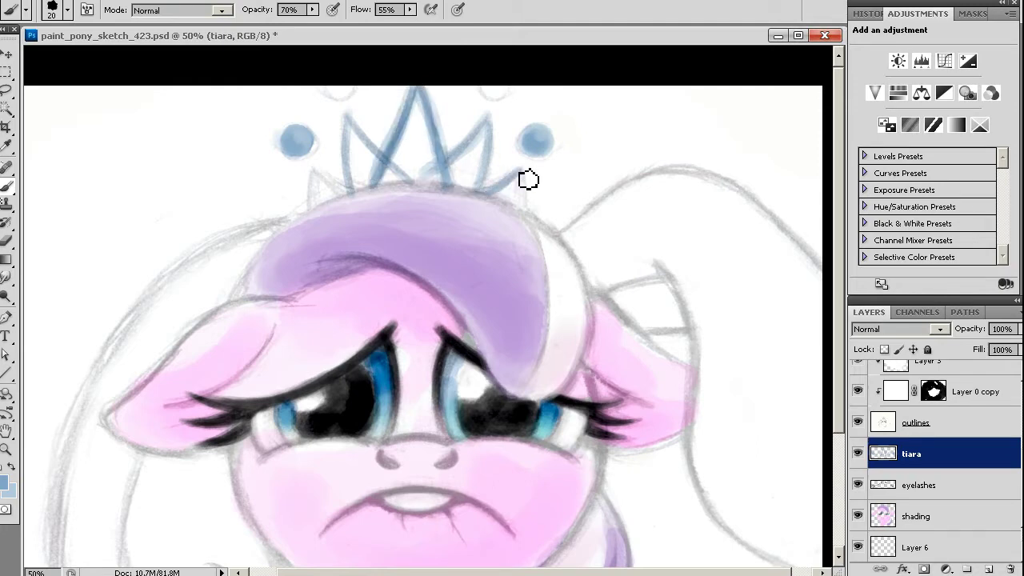
pyautogui.moveTo(323, 189); pyautogui.dragTo(315, 208)
pyautogui.press('e')
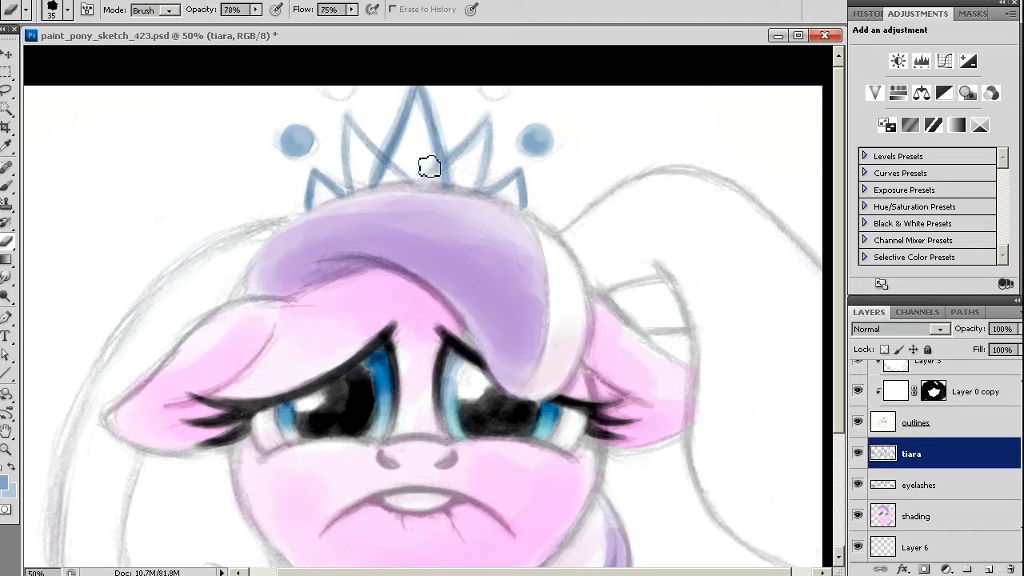
pyautogui.press('b')
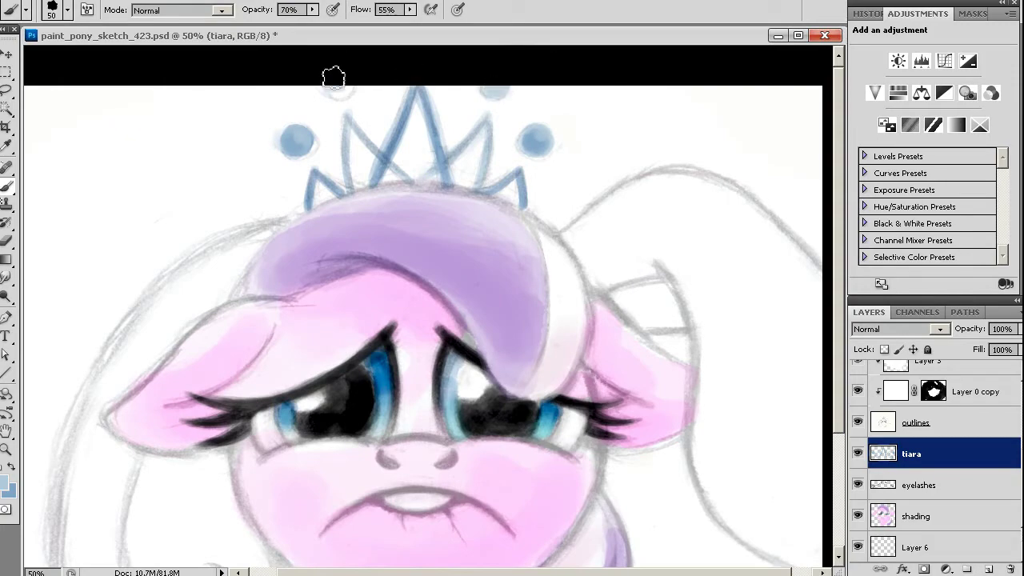
# Sample the chin's pink and shade both ears with it
pyautogui.scroll(2, 598, 229)
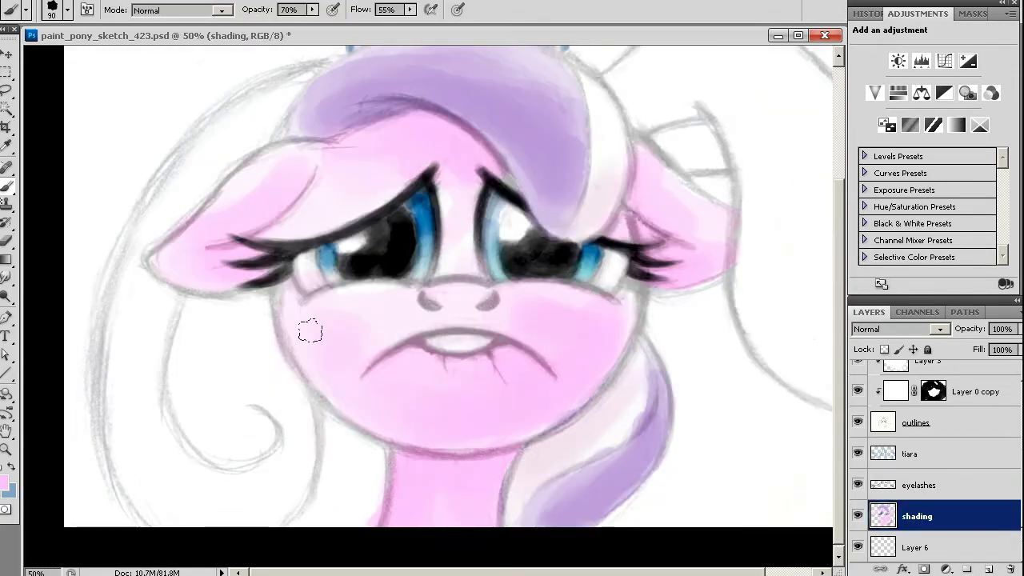
pyautogui.press(']')
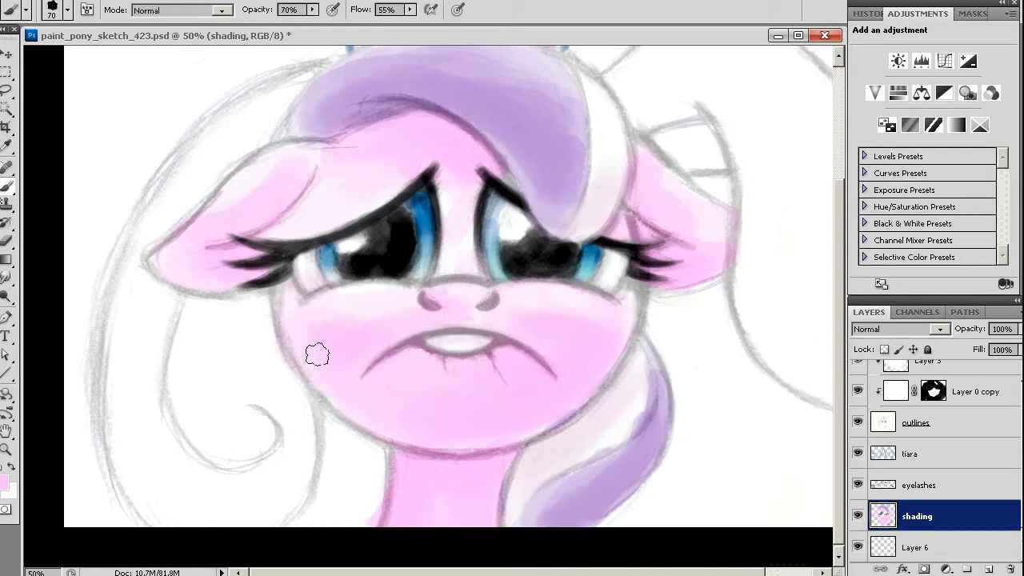
pyautogui.keyDown('alt'); pyautogui.click(512, 436); pyautogui.keyUp('alt')
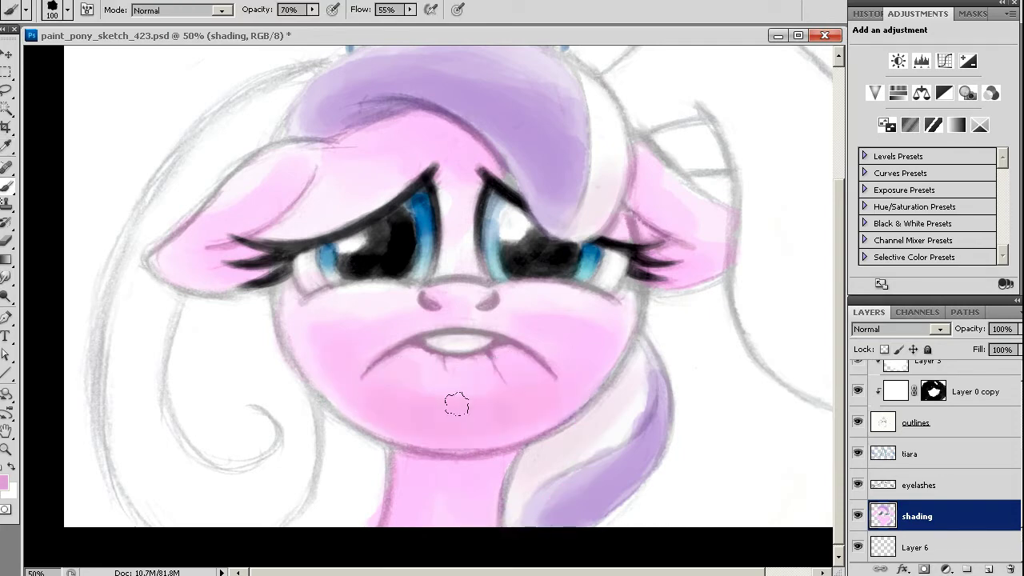
pyautogui.moveTo(660, 240); pyautogui.dragTo(684, 232)
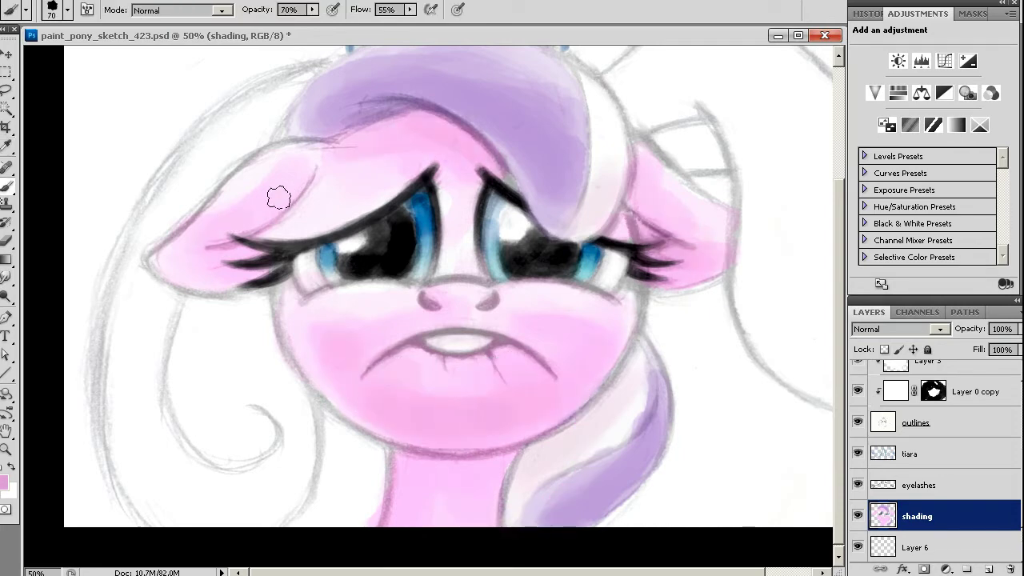
pyautogui.press('[')
pyautogui.press('[')
pyautogui.moveTo(264, 244); pyautogui.dragTo(172, 262)
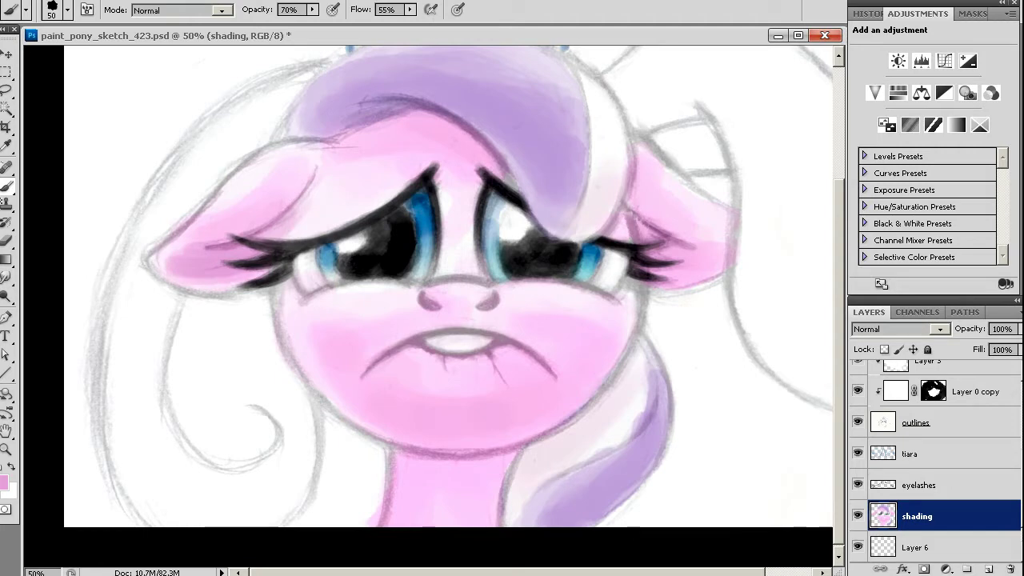
pyautogui.moveTo(704, 240); pyautogui.dragTo(628, 227)
# Add pink shading to the left cheek and the neck with a smaller brush
pyautogui.press('[')
pyautogui.press('[')
pyautogui.press('[')
pyautogui.moveTo(400, 396)
pyautogui.mouseDown()
pyautogui.moveTo(340, 348)
pyautogui.moveTo(360, 337)
pyautogui.mouseUp()
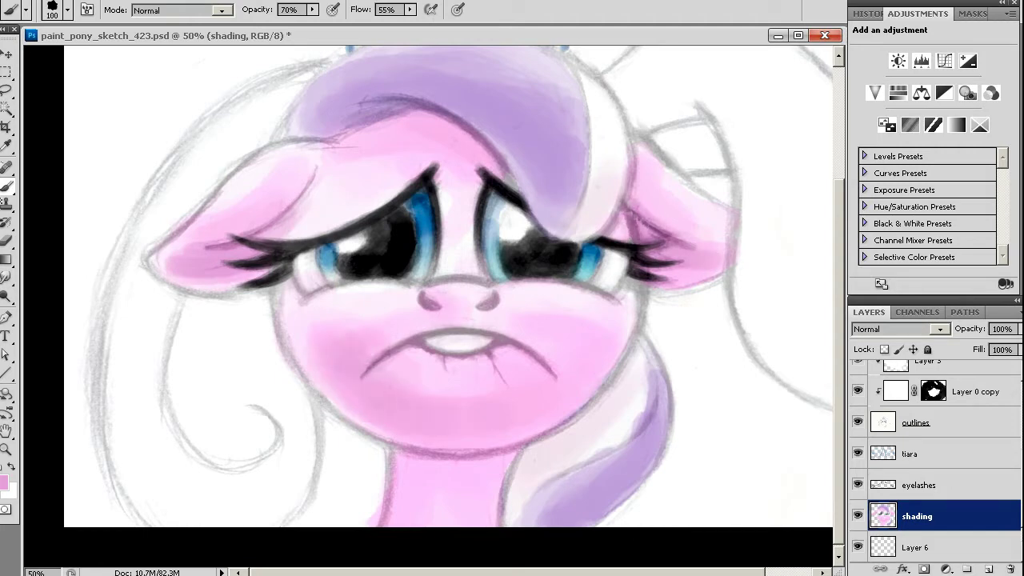
pyautogui.moveTo(480, 456); pyautogui.dragTo(436, 480)
pyautogui.moveTo(512, 456); pyautogui.dragTo(480, 508)
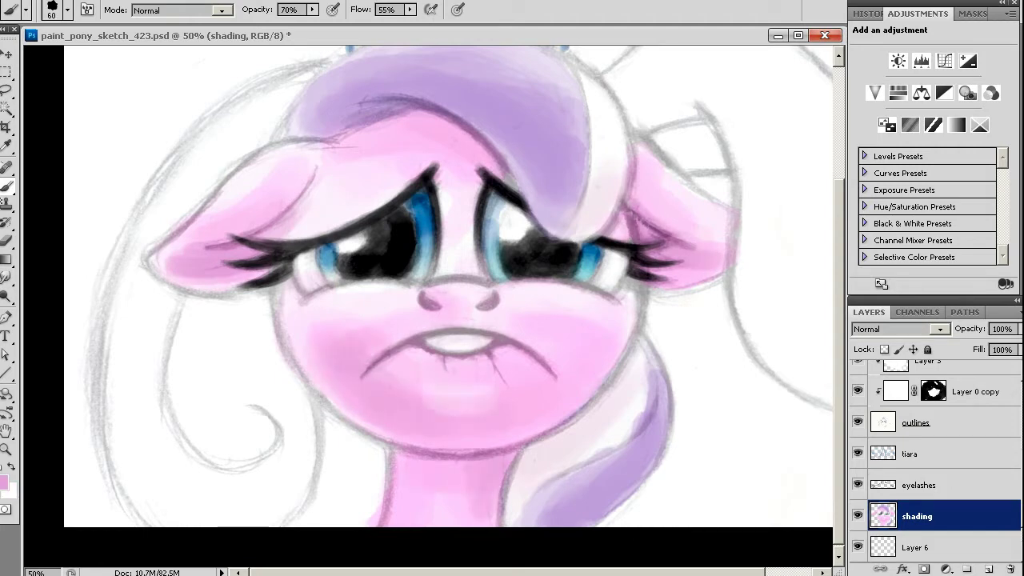
# Switch to the Smudge tool with a larger brush preset to soften the shading
pyautogui.press('r')
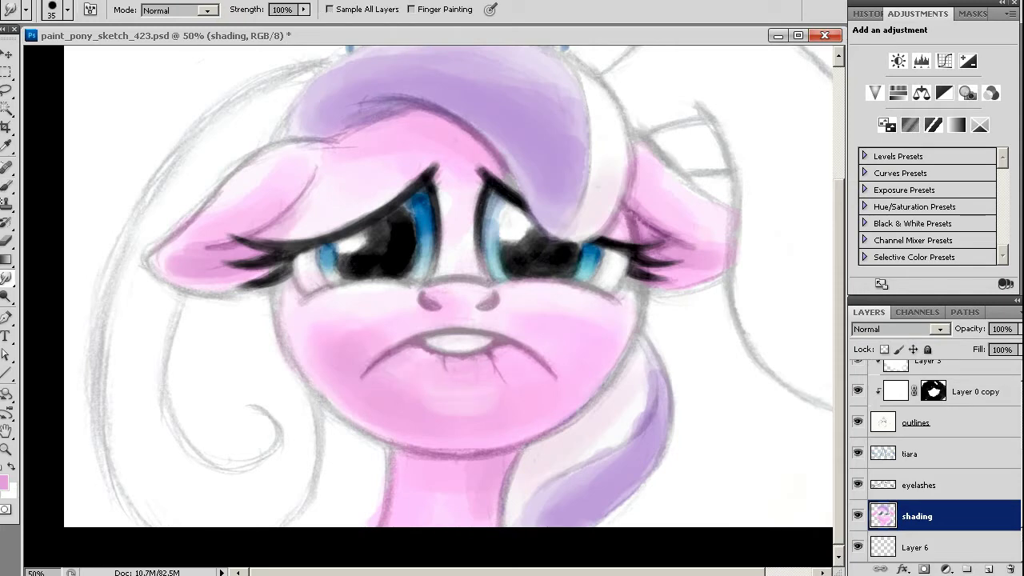
pyautogui.click(67, 9)
pyautogui.scroll(-5, 80, 320)
pyautogui.scroll(-5, 80, 320)
pyautogui.doubleClick(32, 240)
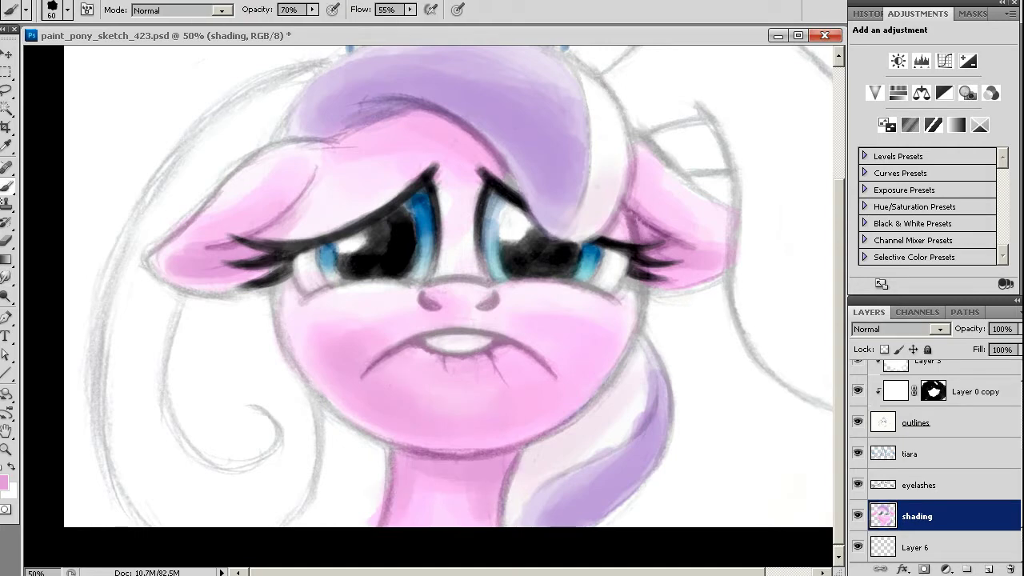
# Sample the lilac from the lower mane as the paint colour
pyautogui.press('e')
pyautogui.press(']')
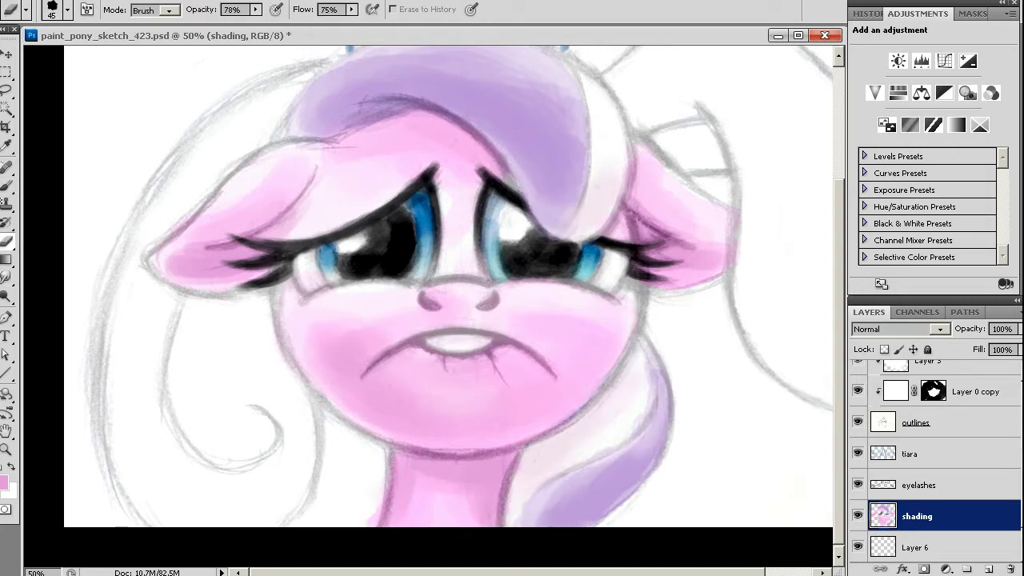
pyautogui.press('b')
pyautogui.press('i')
pyautogui.moveTo(613, 491); pyautogui.dragTo(605, 492)
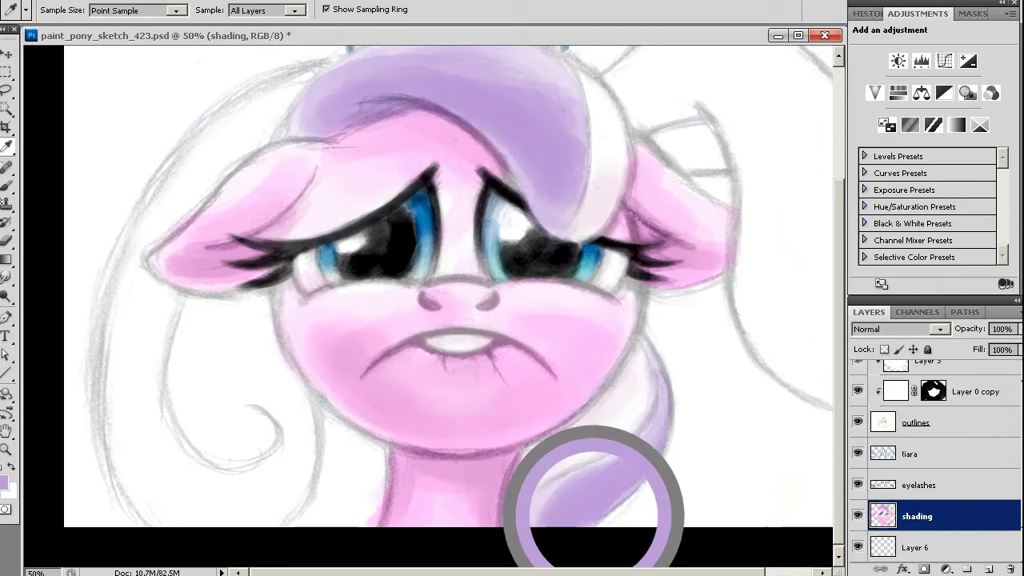
# Set the paint colour to #a180c4 and shade the lower-right mane edge purple
pyautogui.click(4, 481)
pyautogui.moveTo(720, 80); pyautogui.dragTo(582, 93)
pyautogui.click(550, 179)
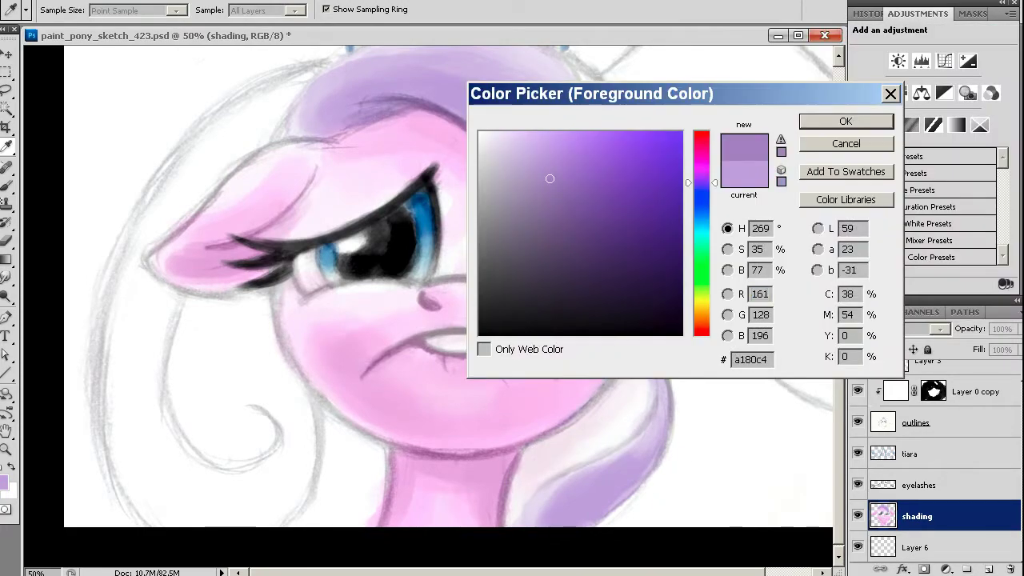
pyautogui.press('Return')
pyautogui.press('b')
pyautogui.press('[')
pyautogui.press('[')
pyautogui.press('[')
pyautogui.moveTo(548, 512)
pyautogui.mouseDown()
pyautogui.moveTo(612, 504)
pyautogui.moveTo(664, 440)
pyautogui.mouseUp()
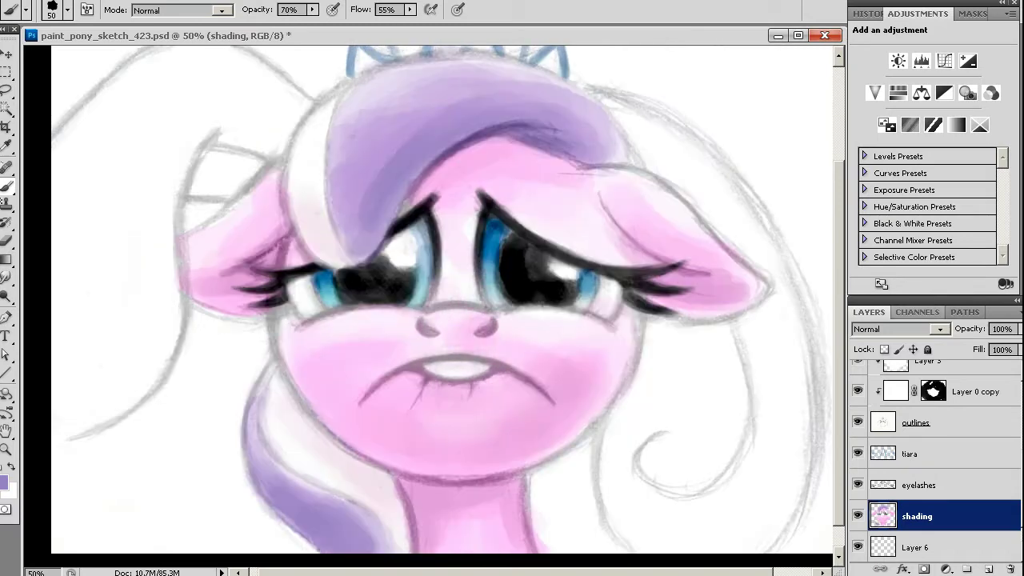
# Paint black over both eyes' white highlights with a slightly larger brush
pyautogui.press(']')
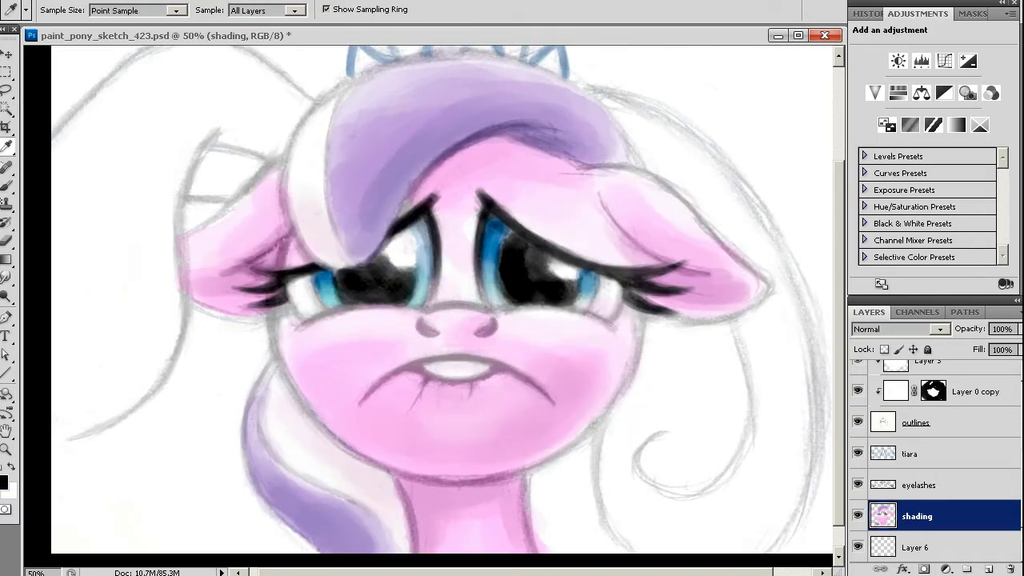
pyautogui.moveTo(560, 256); pyautogui.dragTo(570, 288)
pyautogui.moveTo(400, 240)
pyautogui.mouseDown()
pyautogui.moveTo(388, 276)
pyautogui.moveTo(344, 296)
pyautogui.moveTo(400, 301)
pyautogui.mouseUp()
# Add a new layer named eye_spec
pyautogui.press('[')
pyautogui.press('[')
pyautogui.click(910, 454)
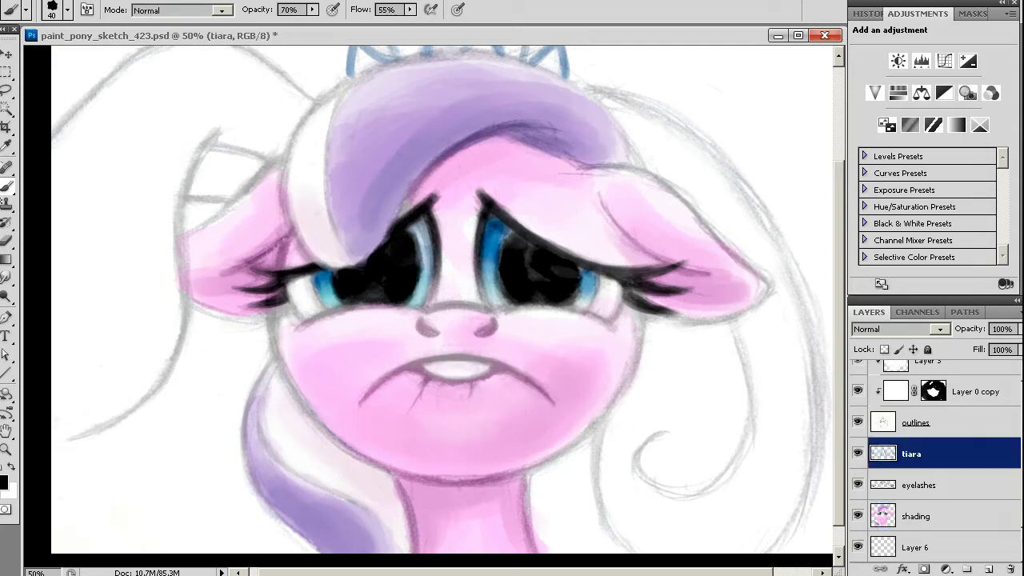
pyautogui.scroll(3, 936, 448)
pyautogui.click(968, 389)
pyautogui.click(989, 569)
pyautogui.doubleClick(918, 407)
pyautogui.write('eye')
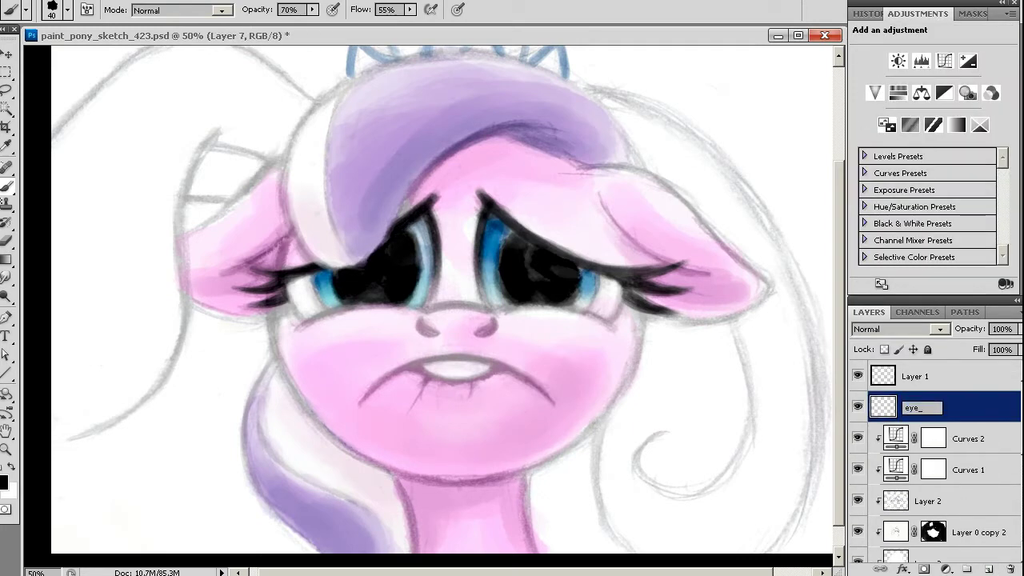
pyautogui.write('spec')
pyautogui.press('Return')
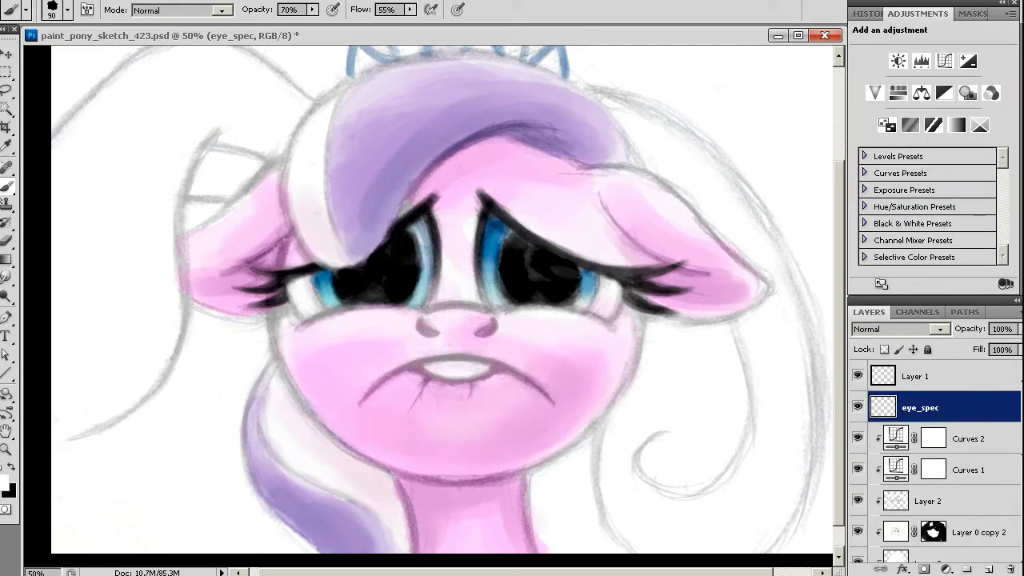
# Paint white and small grey-white catchlights into both eyes
pyautogui.scroll(1, 440, 304)
pyautogui.moveTo(553, 298); pyautogui.dragTo(544, 304)
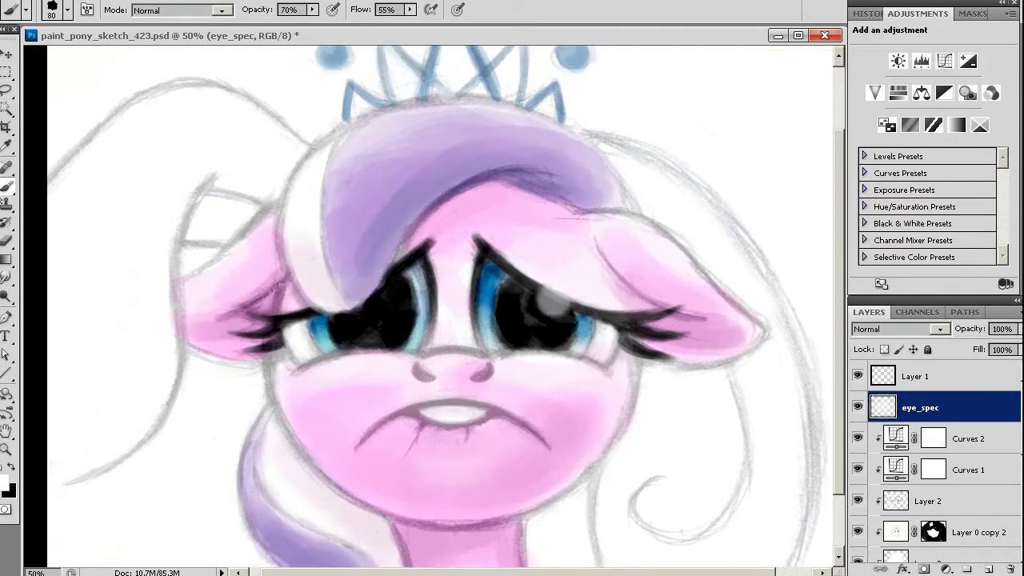
pyautogui.press('[')
pyautogui.click(408, 286)
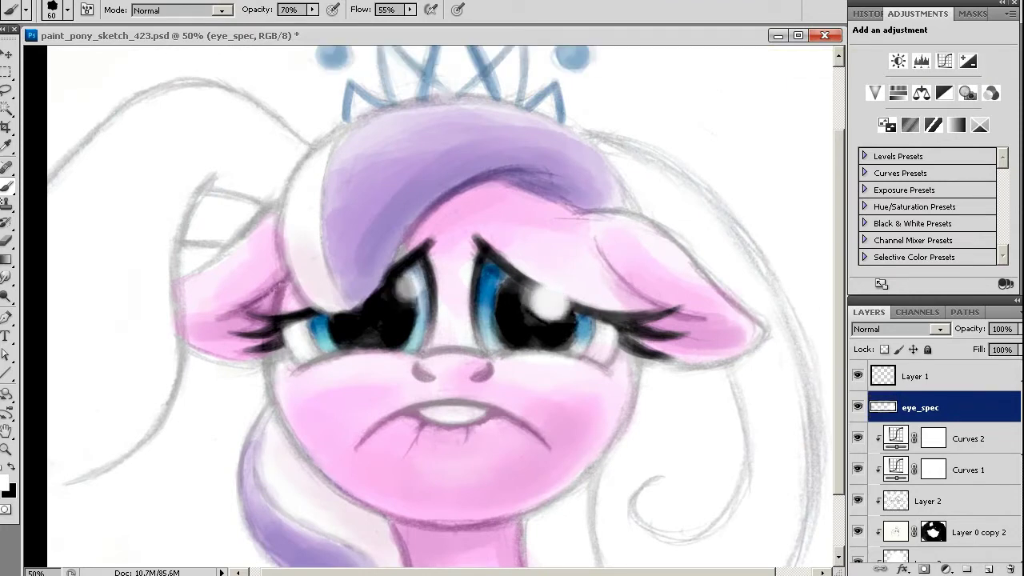
pyautogui.moveTo(408, 290); pyautogui.dragTo(382, 293)
pyautogui.click(506, 332)
pyautogui.click(340, 333)
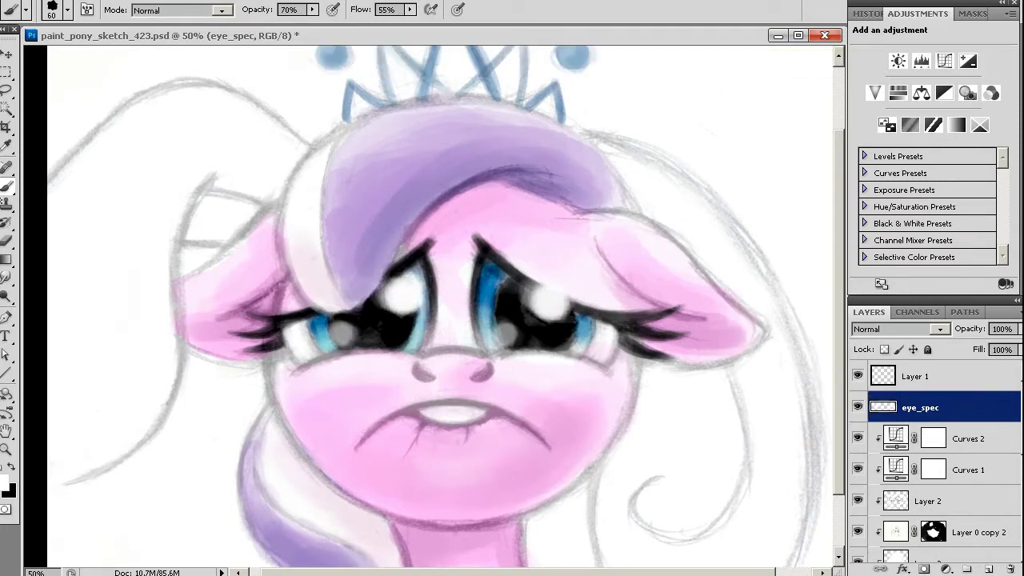
# Add a layer mask to dim the right-eye highlight and nudge the left one
pyautogui.click(925, 569)
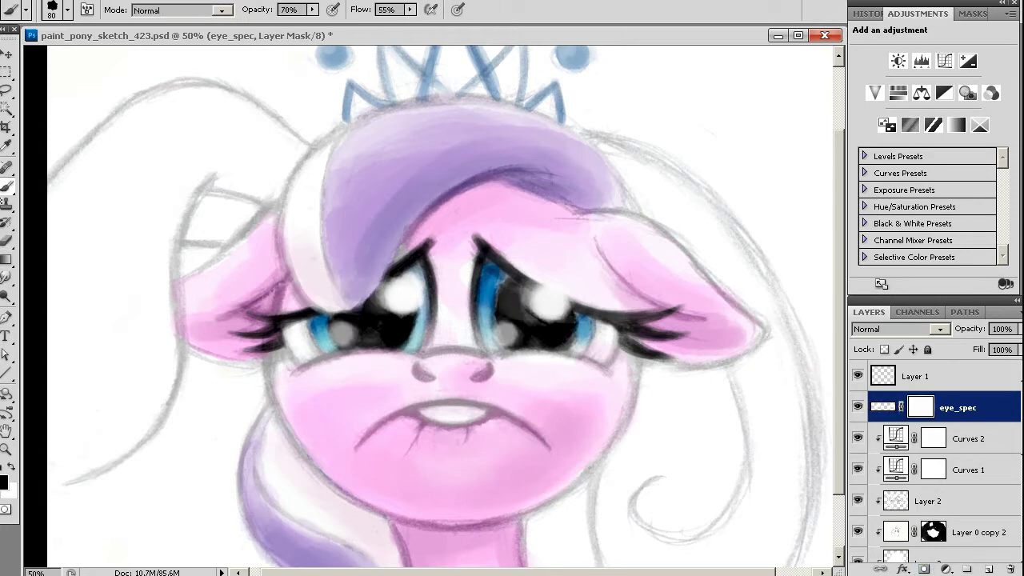
pyautogui.moveTo(560, 295); pyautogui.dragTo(537, 306)
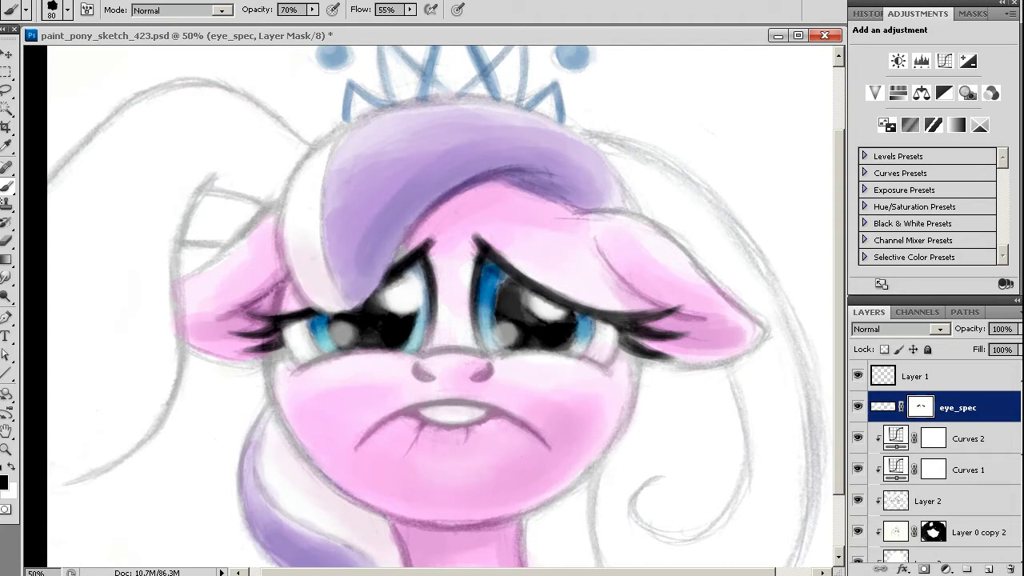
pyautogui.press('l')
pyautogui.moveTo(401, 276); pyautogui.dragTo(397, 279)
pyautogui.press('v')
pyautogui.hotkey('ctrl', '2')
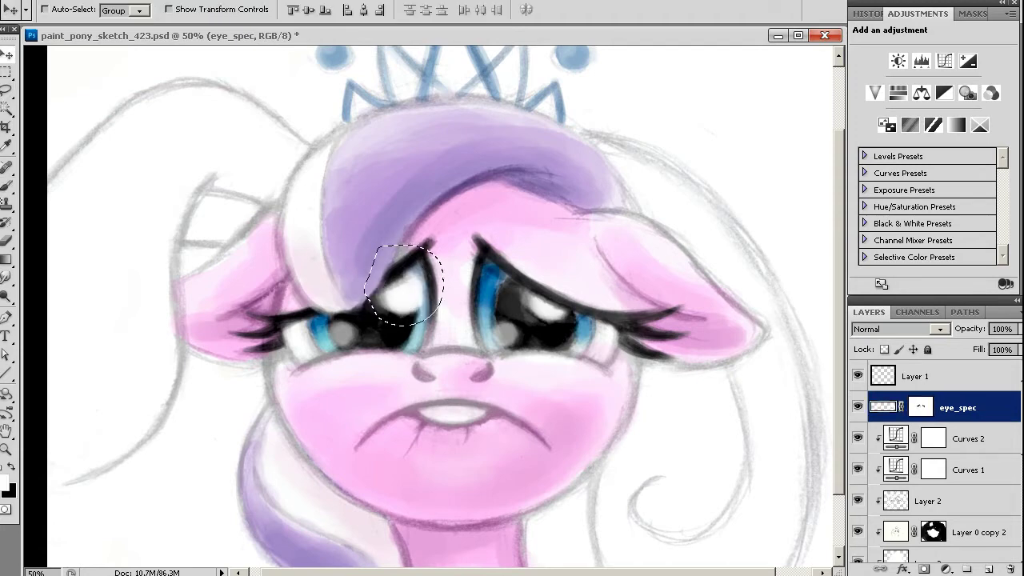
# Flip the canvas horizontally to check the eyes, then flip it back
pyautogui.hotkey('alt', 'i')
pyautogui.press('Left')
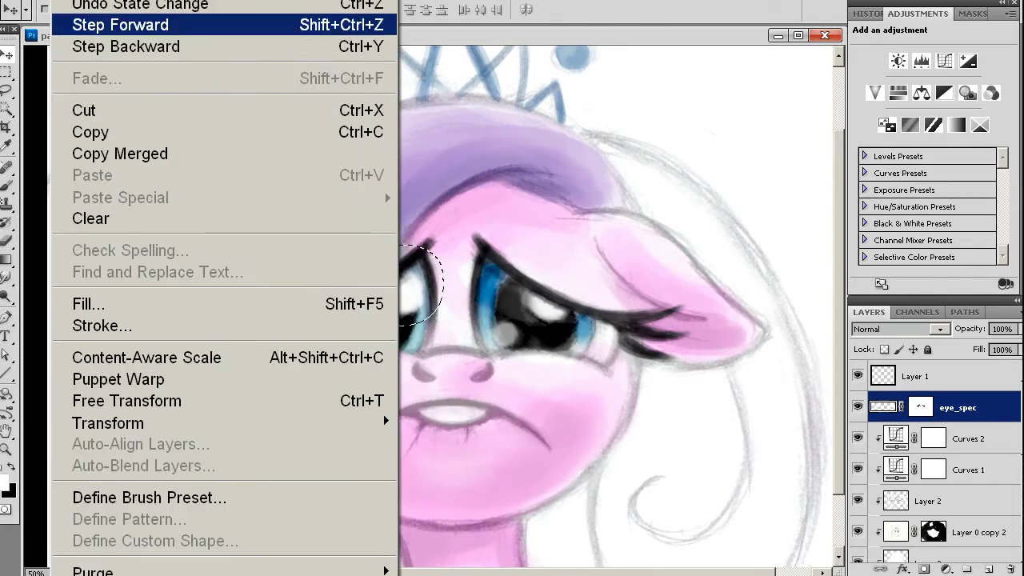
pyautogui.press('Escape')
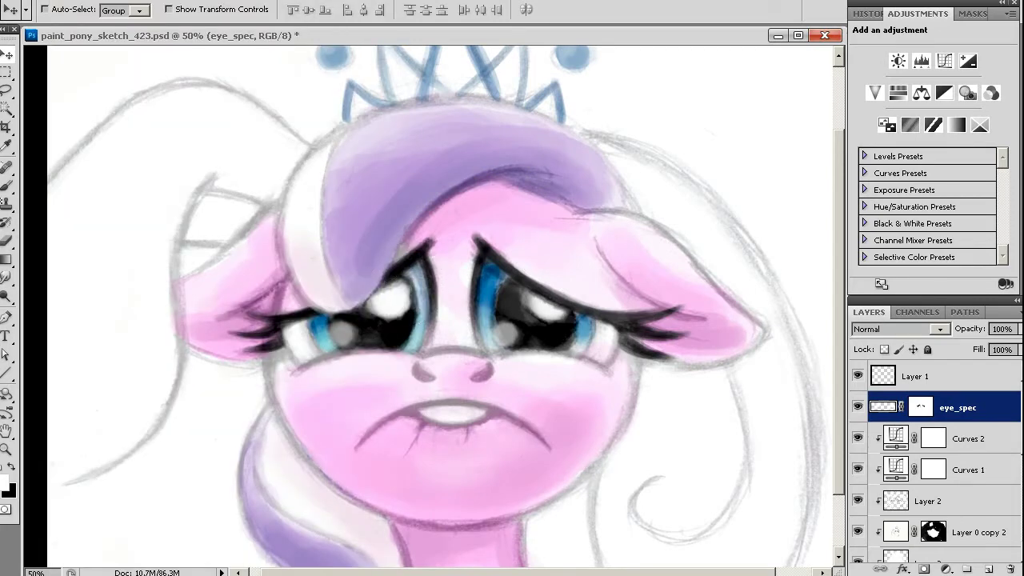
pyautogui.hotkey('alt', 'i')
pyautogui.press('e')
pyautogui.press('h')
pyautogui.hotkey('alt', 'i')
pyautogui.press('e')
pyautogui.press('h')
pyautogui.scroll(-3, 439, 304)
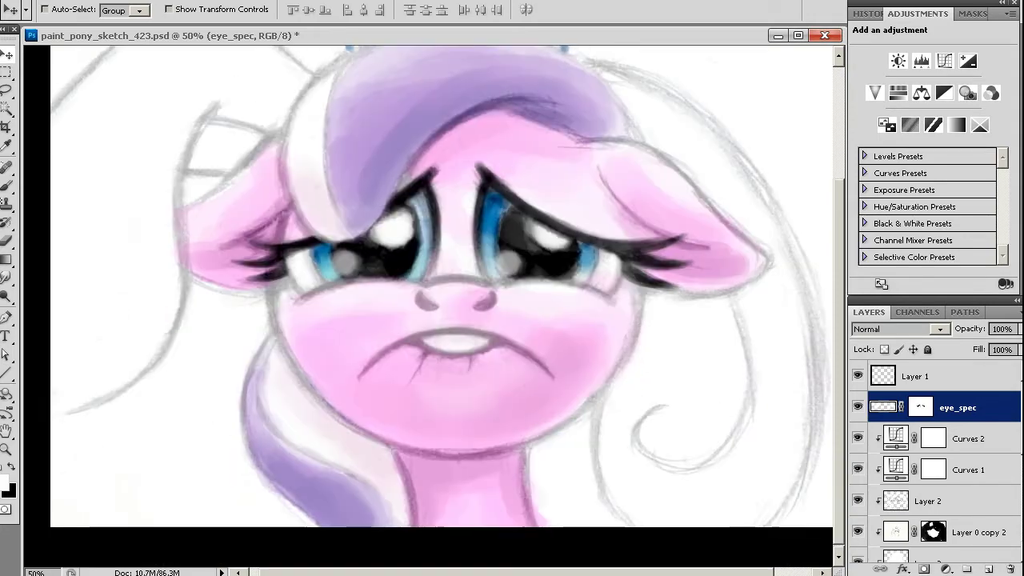
# Brush pink shading down the right cheek edge on the shading layer
pyautogui.press('b')
pyautogui.scroll(-3, 936, 448)
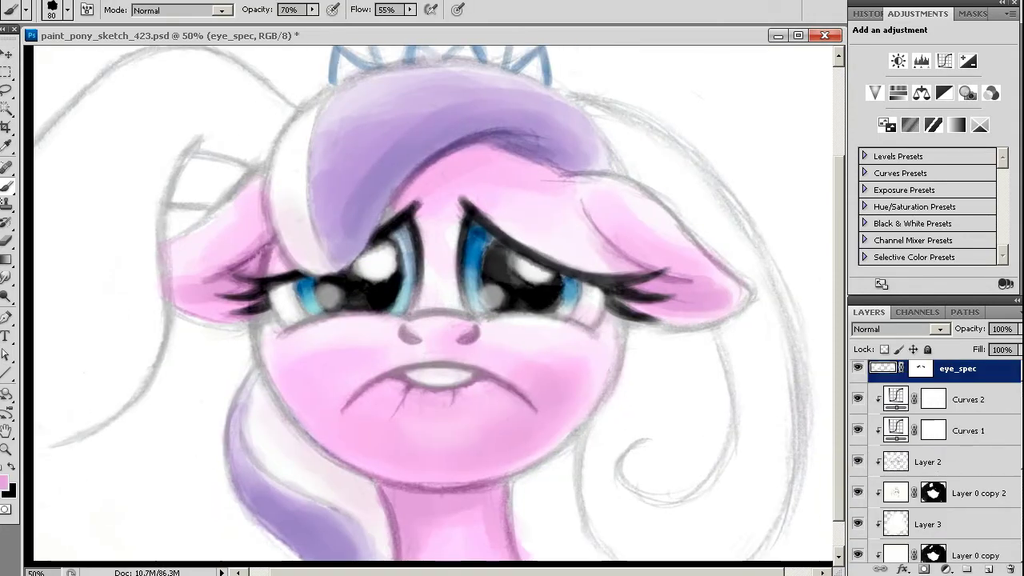
pyautogui.click(917, 485)
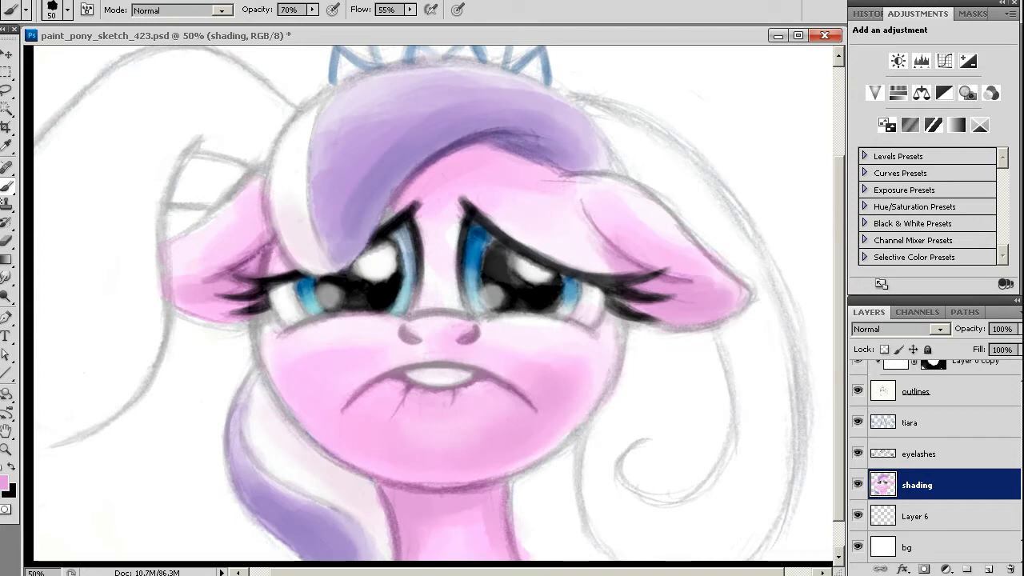
pyautogui.moveTo(612, 304); pyautogui.dragTo(597, 412)
pyautogui.moveTo(616, 324); pyautogui.dragTo(564, 428)
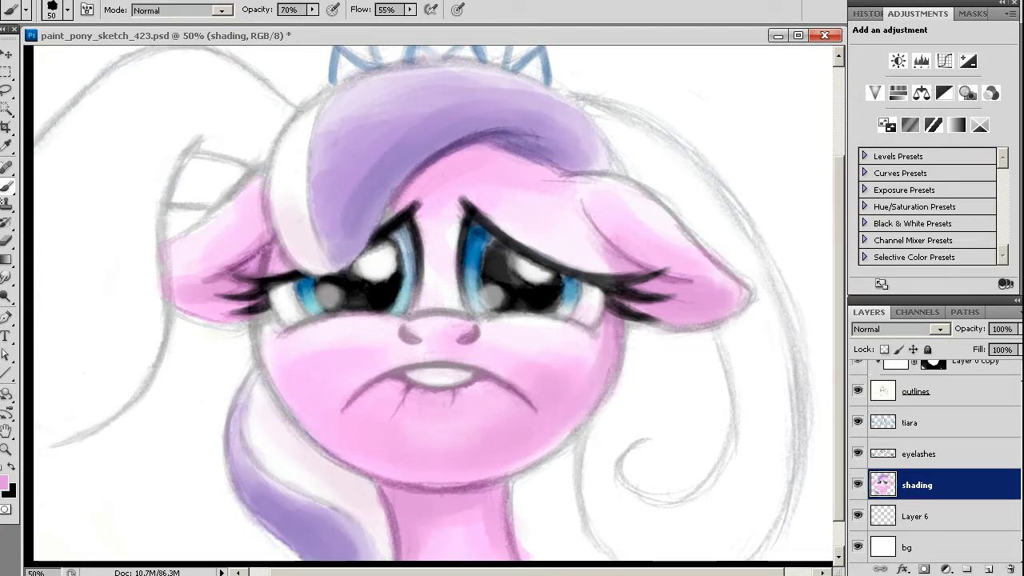
pyautogui.scroll(2, 432, 310)
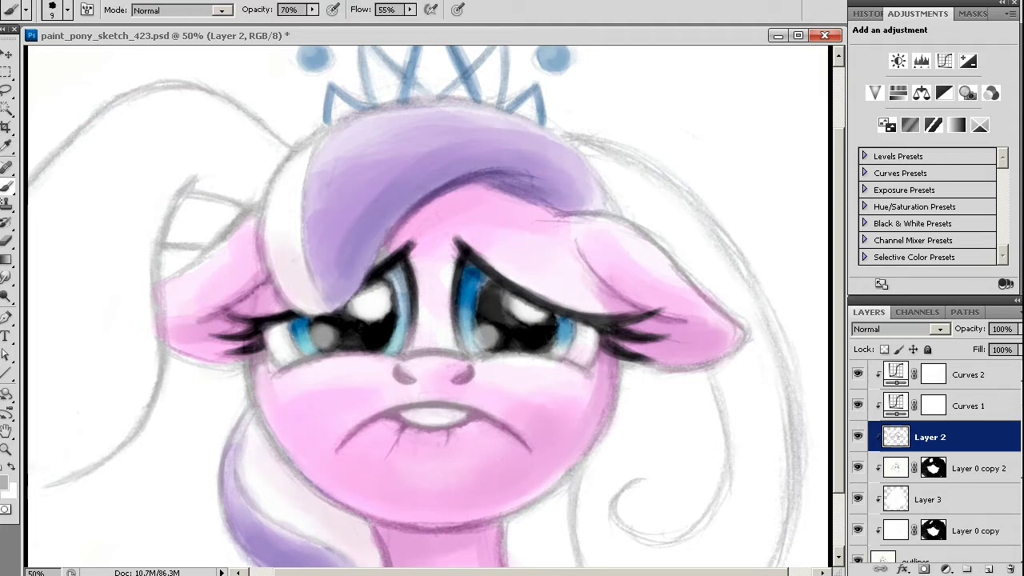
pyautogui.scroll(1, 428, 306)
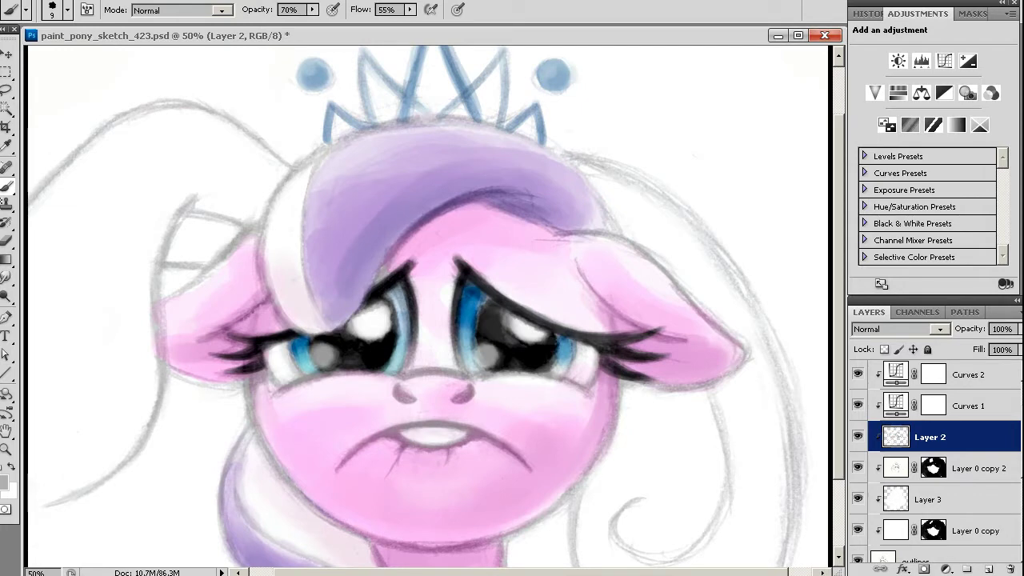
pyautogui.press('i')
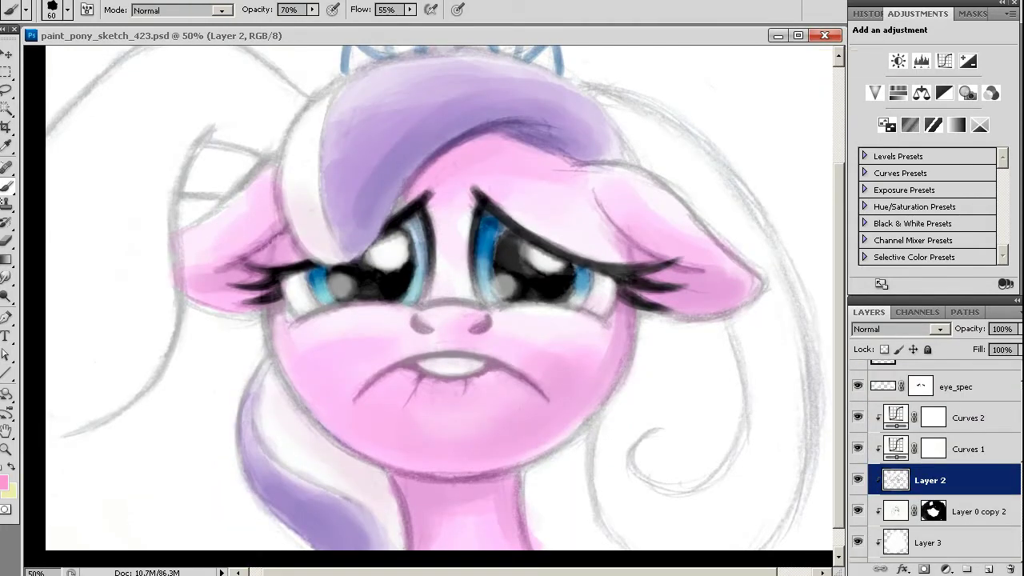
# Paint pink patches beside the right cheek and on the upper-left ear
pyautogui.press('[')
pyautogui.moveTo(720, 345)
pyautogui.mouseDown()
pyautogui.moveTo(705, 440)
pyautogui.moveTo(680, 477)
pyautogui.moveTo(640, 464)
pyautogui.moveTo(688, 336)
pyautogui.moveTo(732, 368)
pyautogui.mouseUp()
pyautogui.press('[')
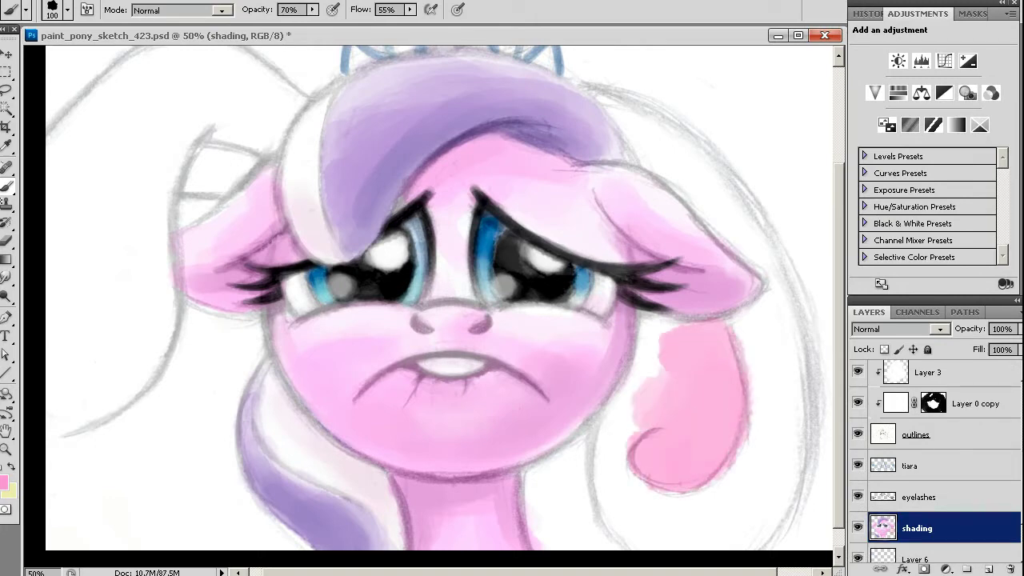
pyautogui.moveTo(448, 320); pyautogui.dragTo(440, 340)
pyautogui.moveTo(656, 356)
pyautogui.mouseDown()
pyautogui.moveTo(632, 440)
pyautogui.moveTo(648, 424)
pyautogui.mouseUp()
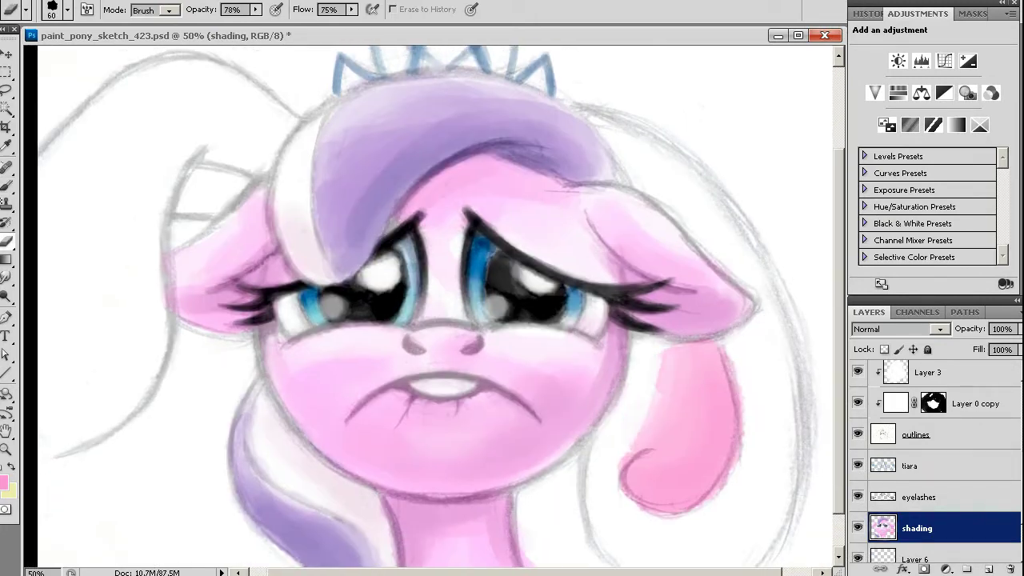
pyautogui.moveTo(448, 336); pyautogui.dragTo(476, 296)
pyautogui.moveTo(272, 132); pyautogui.dragTo(204, 154)
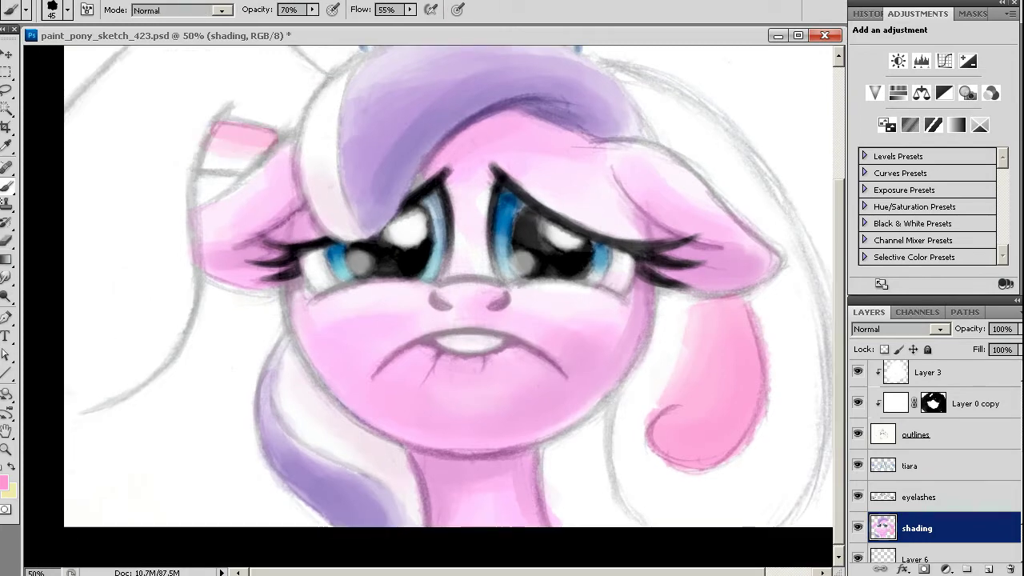
# Switch to pale yellow and paint it over the right mane
pyautogui.press('e')
pyautogui.press('b')
pyautogui.press('x')
pyautogui.moveTo(480, 320); pyautogui.dragTo(420, 348)
pyautogui.moveTo(584, 112); pyautogui.dragTo(688, 216)
pyautogui.moveTo(632, 132); pyautogui.dragTo(760, 336)
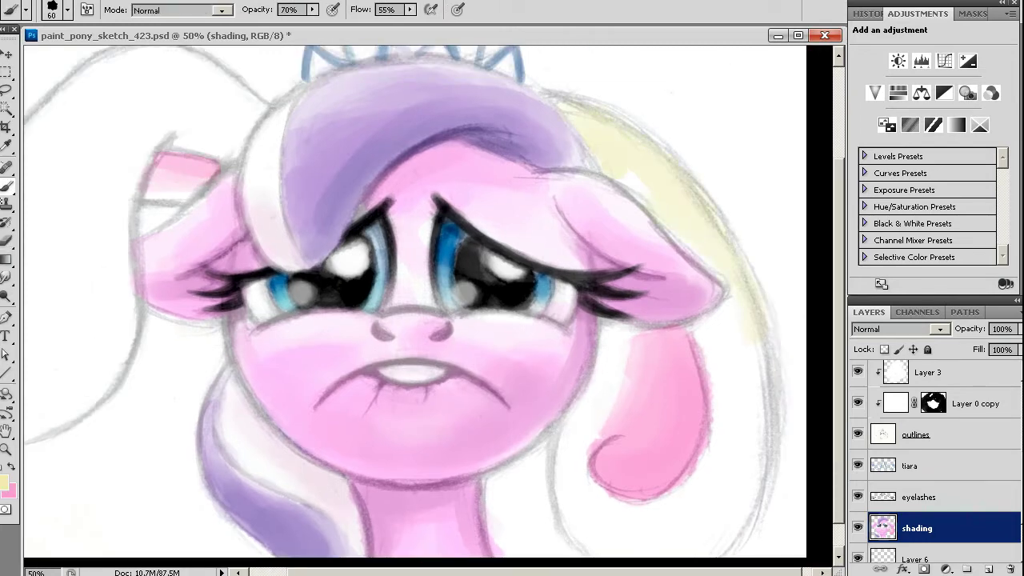
pyautogui.moveTo(720, 292); pyautogui.dragTo(764, 404)
pyautogui.moveTo(720, 320); pyautogui.dragTo(741, 425)
pyautogui.moveTo(449, 336); pyautogui.dragTo(464, 306)
# Fill the lower right mane with pale yellow using a larger brush
pyautogui.press(']')
pyautogui.moveTo(632, 296)
pyautogui.mouseDown()
pyautogui.moveTo(592, 400)
pyautogui.moveTo(648, 520)
pyautogui.mouseUp()
pyautogui.moveTo(744, 384); pyautogui.dragTo(664, 496)
pyautogui.moveTo(768, 372); pyautogui.dragTo(720, 512)
pyautogui.moveTo(448, 336); pyautogui.dragTo(474, 337)
pyautogui.moveTo(760, 480); pyautogui.dragTo(656, 524)
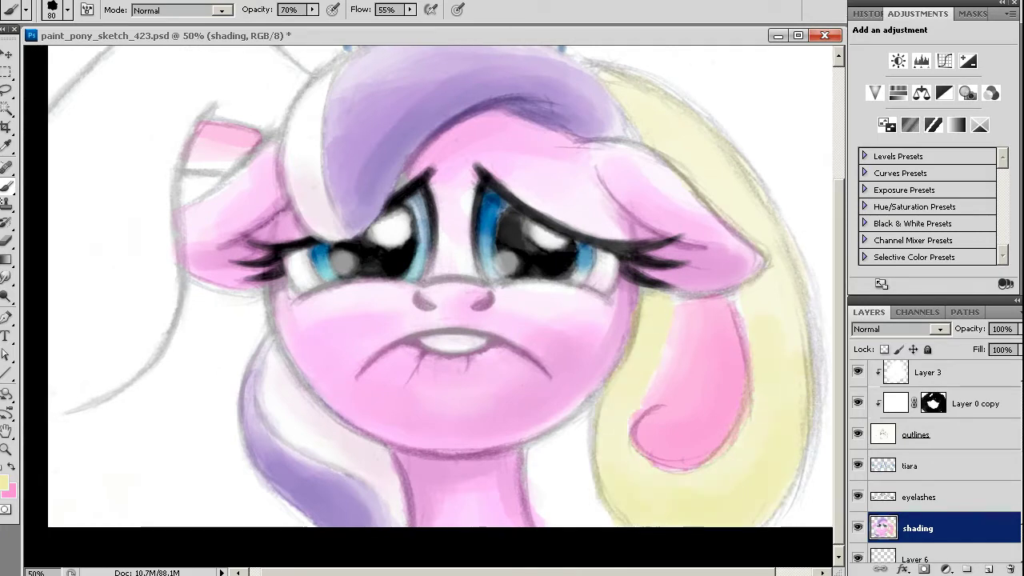
# Deepen the yellow on the lower right mane with darker strokes
pyautogui.press('x')
pyautogui.press('i')
pyautogui.press('b')
pyautogui.press('[')
pyautogui.press('[')
pyautogui.press('[')
pyautogui.moveTo(664, 304); pyautogui.dragTo(612, 438)
pyautogui.moveTo(620, 481)
pyautogui.mouseDown()
pyautogui.moveTo(780, 464)
pyautogui.moveTo(760, 524)
pyautogui.mouseUp()
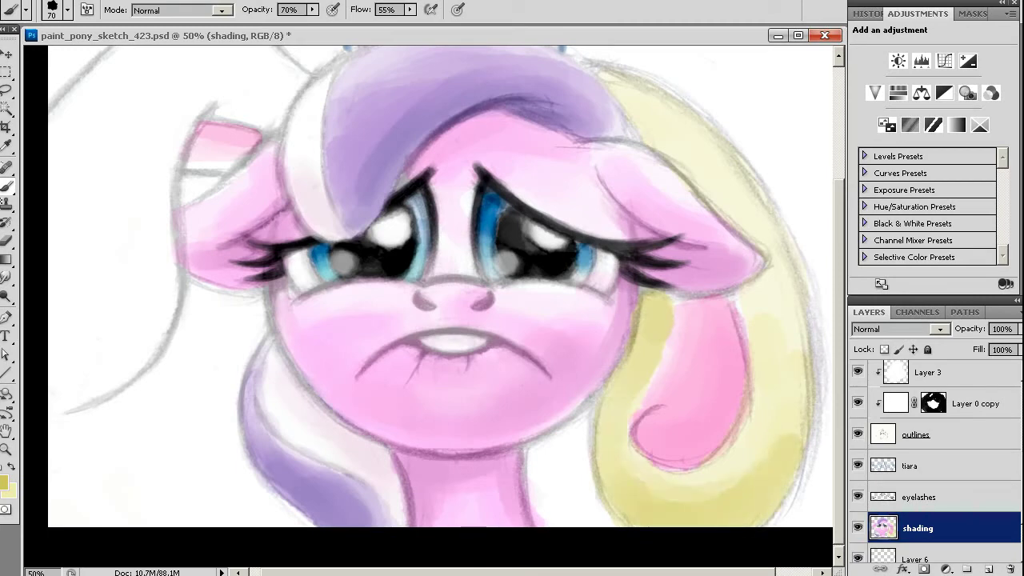
pyautogui.moveTo(792, 344); pyautogui.dragTo(792, 504)
# Darken the yellow in the upper and inner right mane near the ear
pyautogui.moveTo(641, 124); pyautogui.dragTo(712, 200)
pyautogui.moveTo(752, 296); pyautogui.dragTo(745, 392)
pyautogui.moveTo(672, 328); pyautogui.dragTo(636, 393)
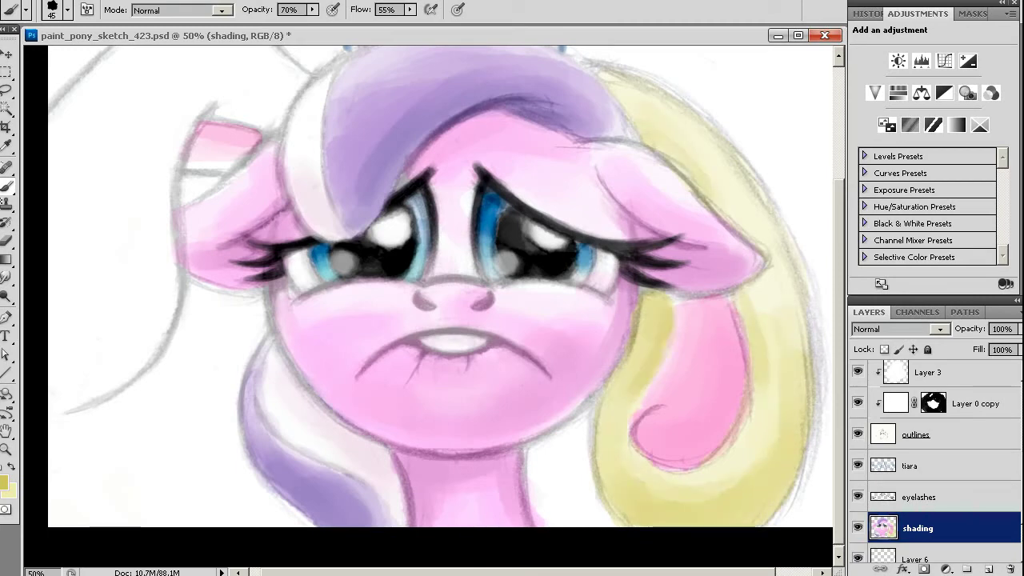
pyautogui.moveTo(676, 303); pyautogui.dragTo(640, 400)
pyautogui.moveTo(664, 364); pyautogui.dragTo(628, 424)
pyautogui.moveTo(440, 288); pyautogui.dragTo(456, 295)
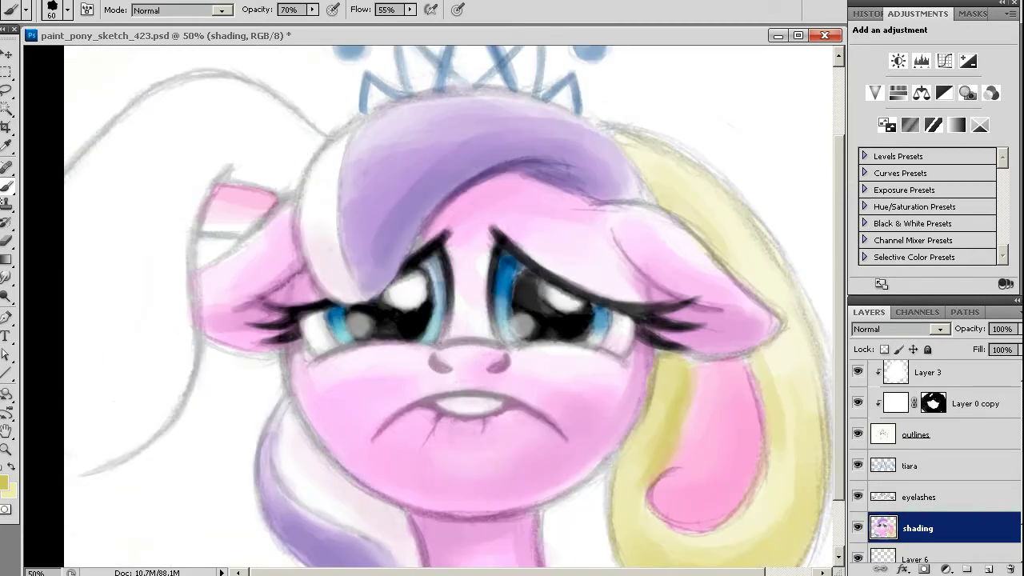
# Wash pale yellow over the left background and left mane
pyautogui.press(']')
pyautogui.press(']')
pyautogui.press(']')
pyautogui.moveTo(136, 369)
pyautogui.mouseDown()
pyautogui.moveTo(76, 376)
pyautogui.moveTo(160, 264)
pyautogui.mouseUp()
pyautogui.scroll(2, 448, 304)
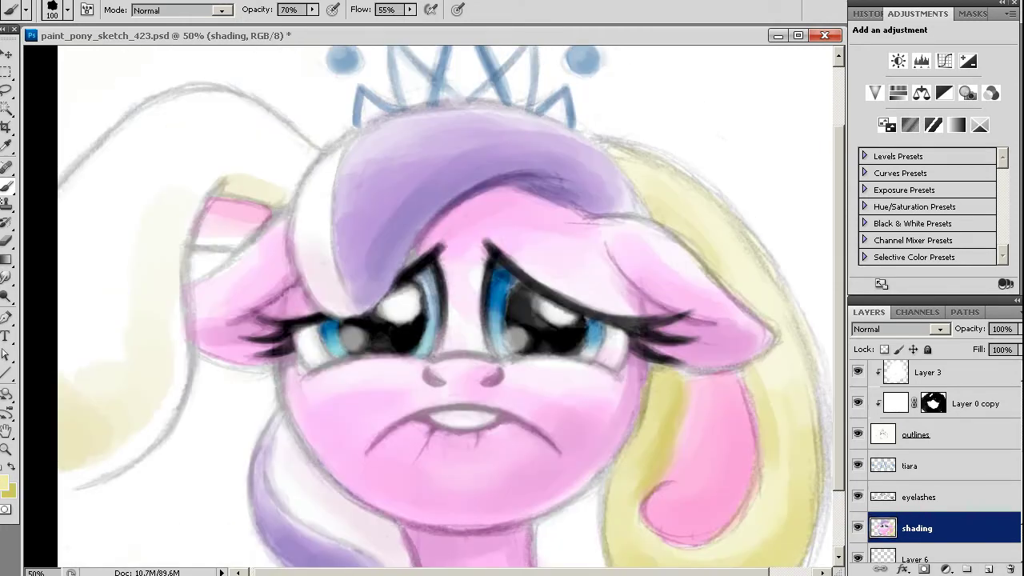
pyautogui.moveTo(284, 164); pyautogui.dragTo(236, 177)
pyautogui.moveTo(232, 136)
pyautogui.mouseDown()
pyautogui.moveTo(136, 192)
pyautogui.moveTo(88, 376)
pyautogui.mouseUp()
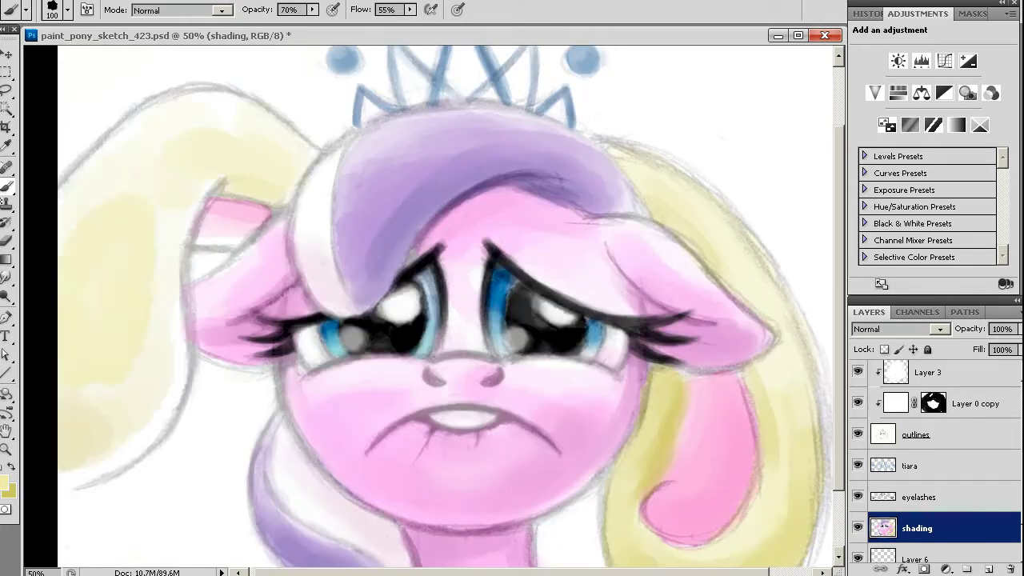
pyautogui.moveTo(160, 289); pyautogui.dragTo(170, 420)
pyautogui.moveTo(192, 264); pyautogui.dragTo(88, 472)
# Brush darker yellow onto the lower-left mane with a bigger brush
pyautogui.press(']')
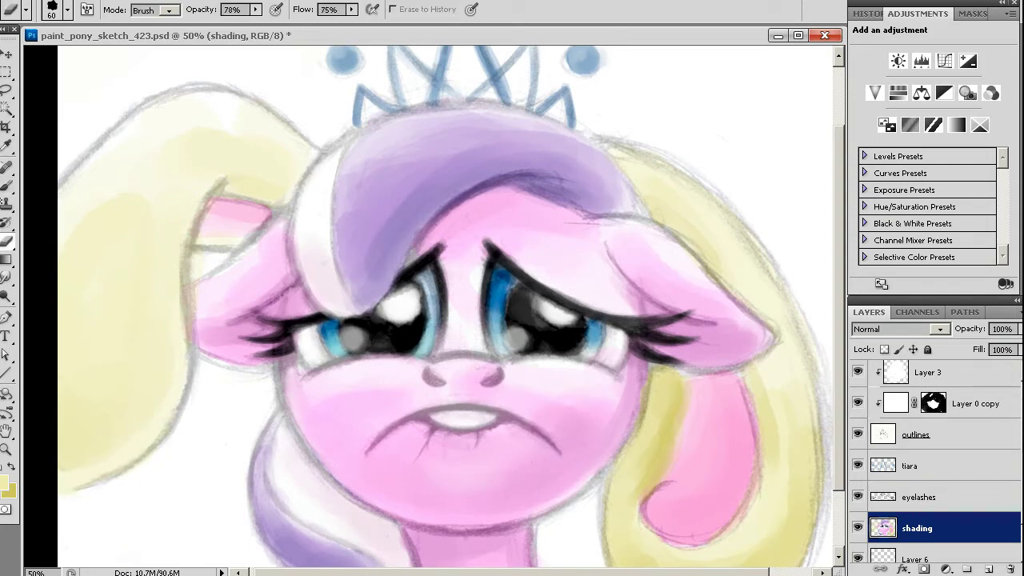
pyautogui.press(']')
pyautogui.moveTo(120, 416); pyautogui.dragTo(68, 472)
pyautogui.moveTo(164, 340); pyautogui.dragTo(64, 464)
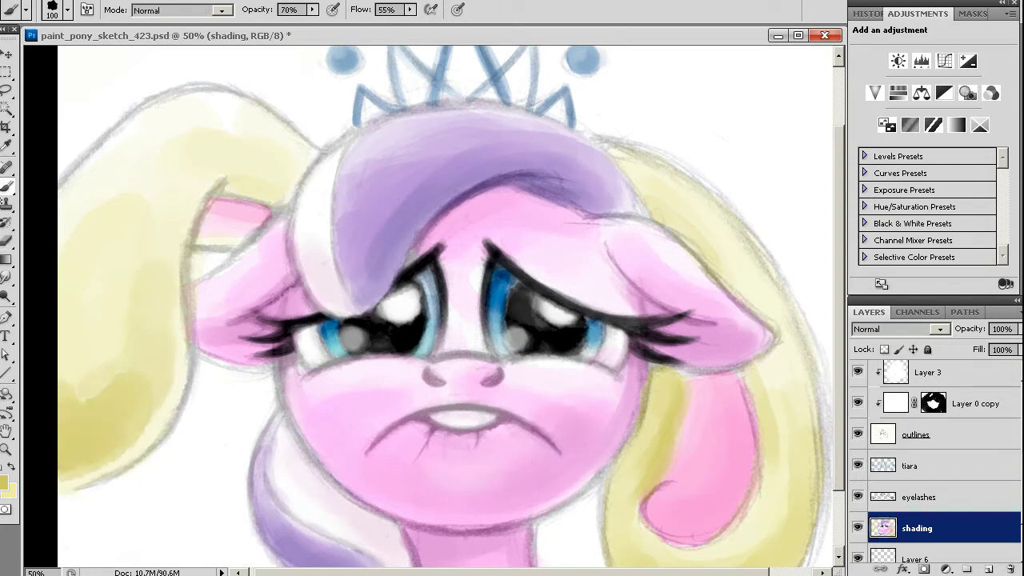
pyautogui.press('[')
pyautogui.press('[')
pyautogui.press('[')
# Paint pale pink from the chin onto the mane beside the neck, then zoom out to 33.3%
pyautogui.moveTo(256, 187); pyautogui.dragTo(225, 106)
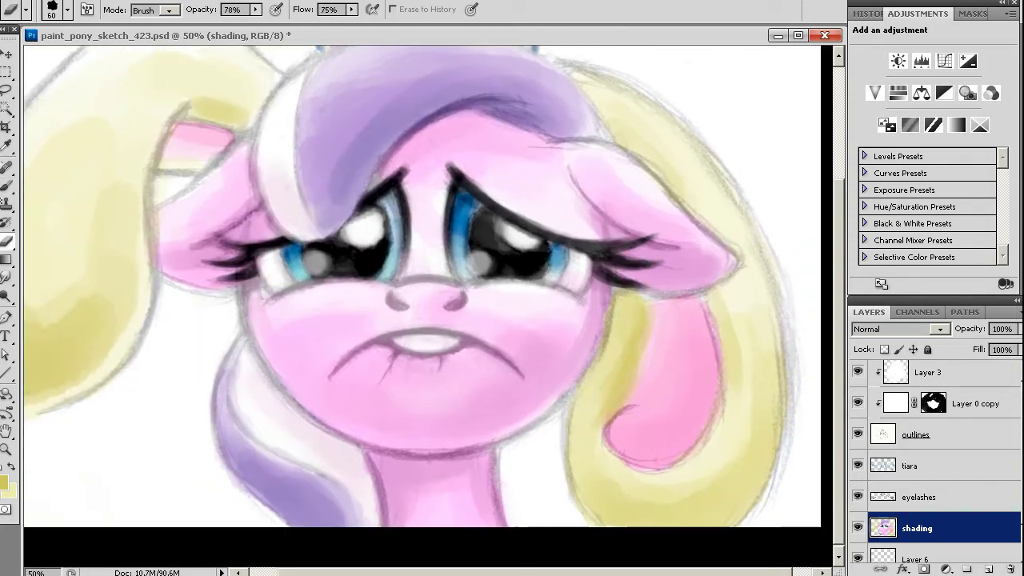
pyautogui.keyDown('alt'); pyautogui.click(324, 401); pyautogui.keyUp('alt')
pyautogui.moveTo(364, 428); pyautogui.dragTo(316, 492)
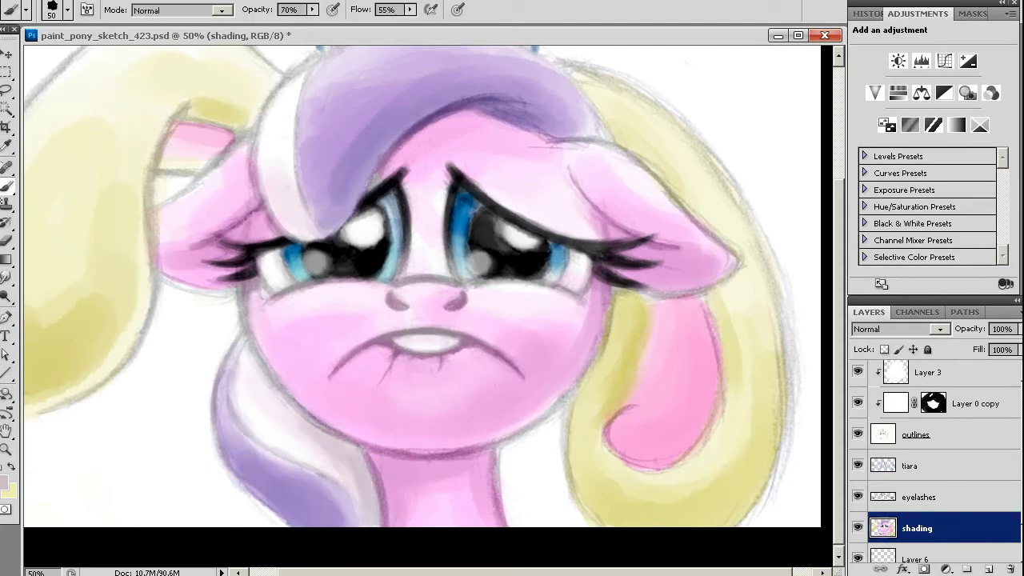
pyautogui.moveTo(432, 288); pyautogui.dragTo(470, 312)
pyautogui.press(']')
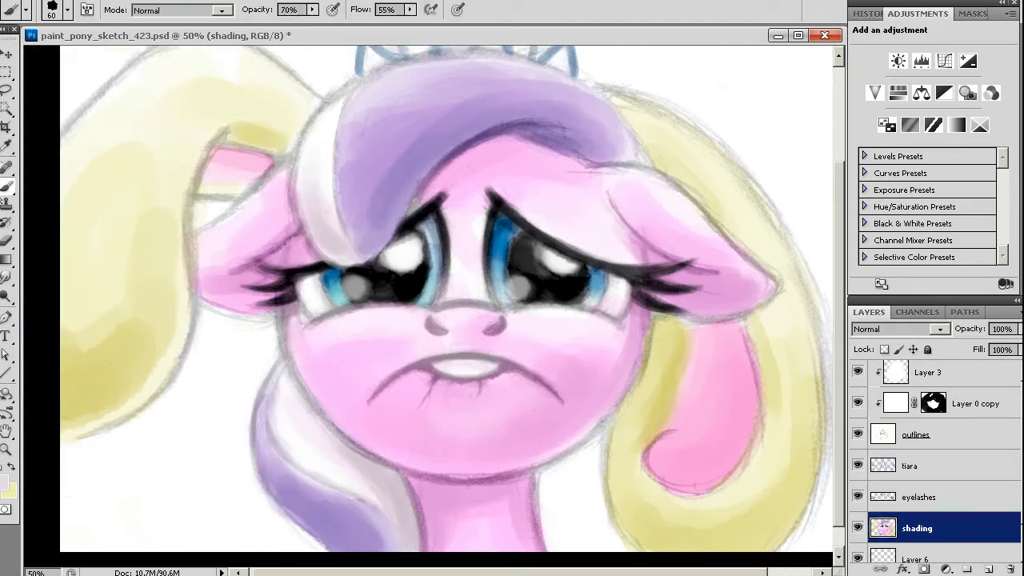
pyautogui.press('[')
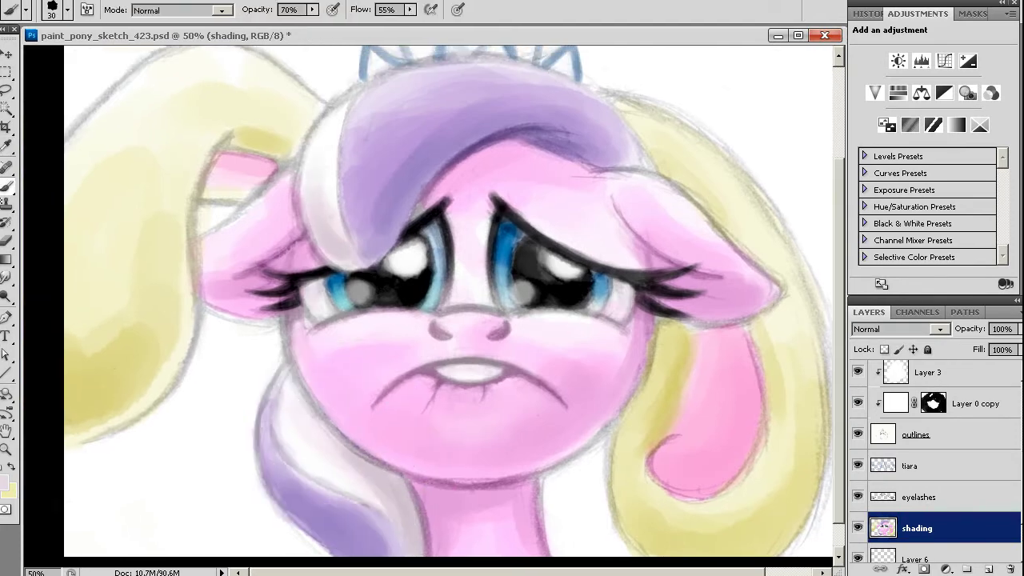
pyautogui.scroll(5, 454, 301)
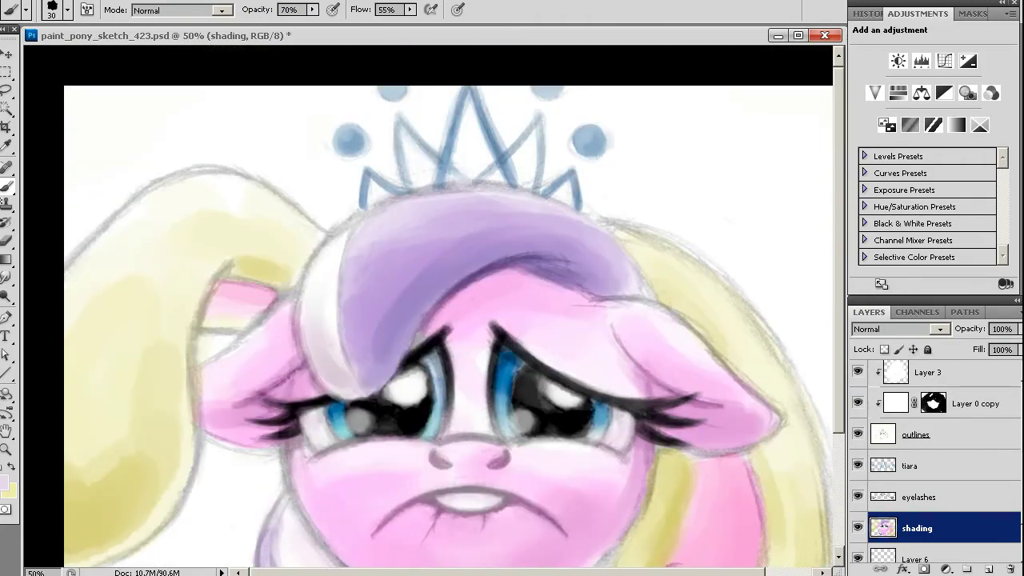
pyautogui.hotkey('ctrl', '-')
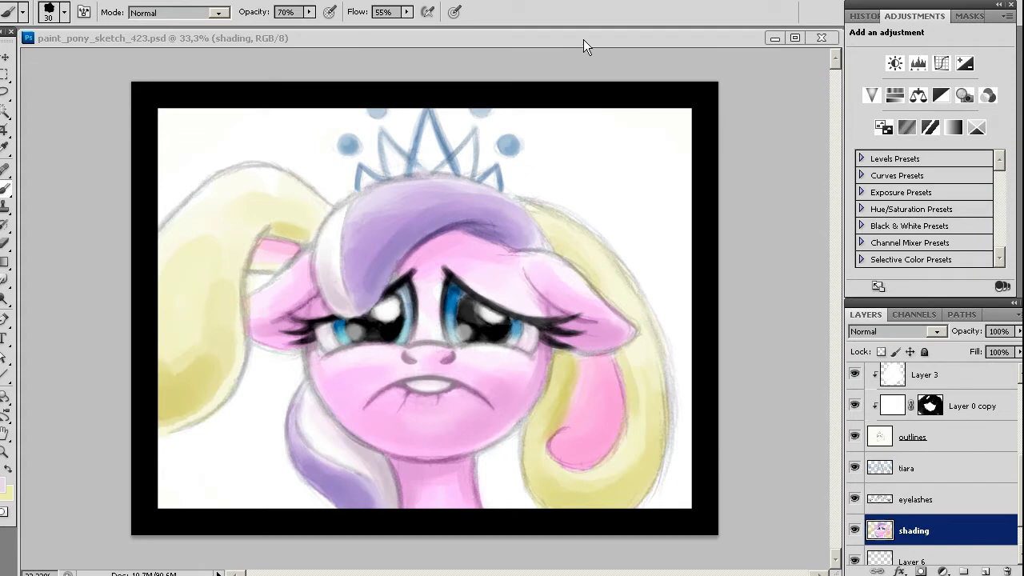
# Sample the mane colour on the shading layer and lighten the purple mane near the forehead
pyautogui.hotkey('alt', '[')
pyautogui.press(']')
pyautogui.press(']')
pyautogui.press(']')
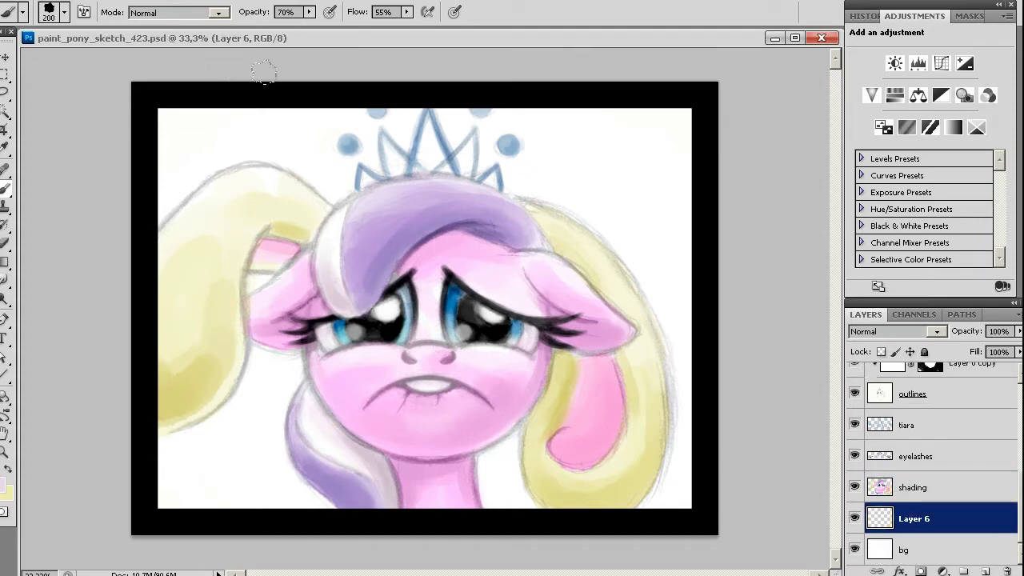
pyautogui.press('i')
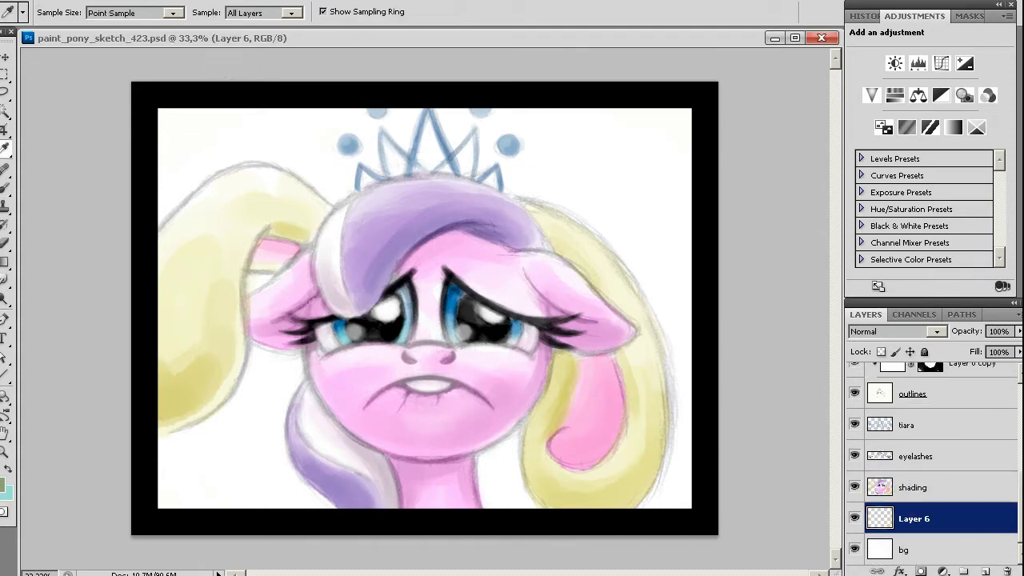
pyautogui.press('b')
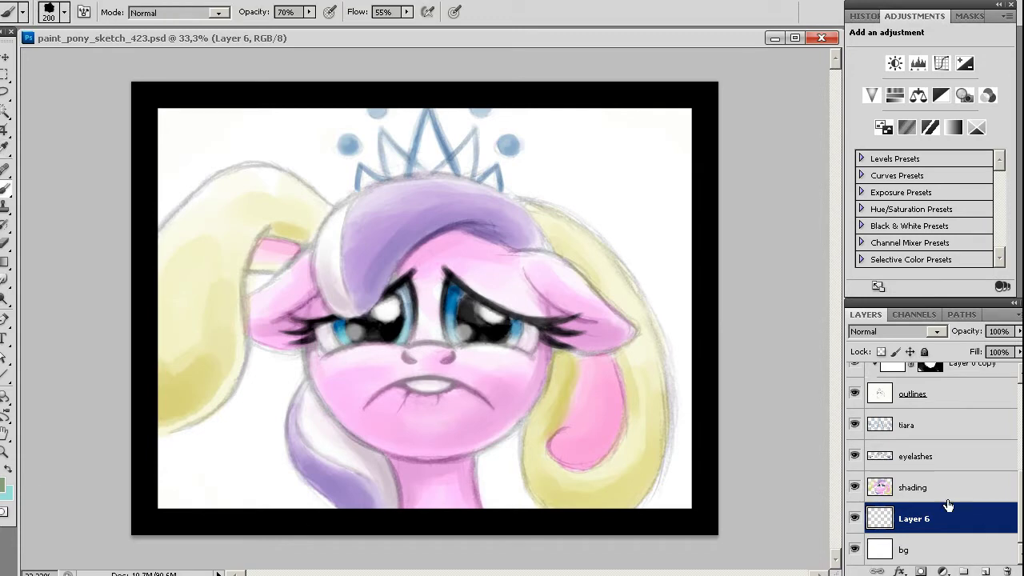
pyautogui.click(941, 497)
pyautogui.keyDown('alt'); pyautogui.click(383, 197); pyautogui.keyUp('alt')
pyautogui.press('[')
pyautogui.press('[')
pyautogui.press('[')
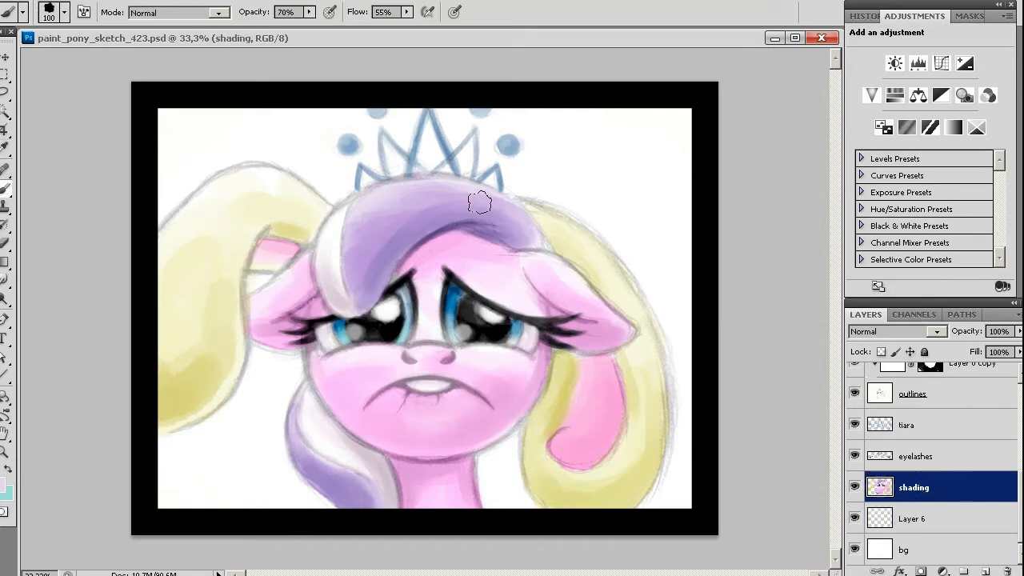
pyautogui.moveTo(372, 231)
pyautogui.mouseDown()
pyautogui.moveTo(393, 245)
pyautogui.moveTo(434, 201)
pyautogui.moveTo(400, 211)
pyautogui.mouseUp()
# Lighten the purple mane left of the forehead with a smaller brush
pyautogui.press(']')
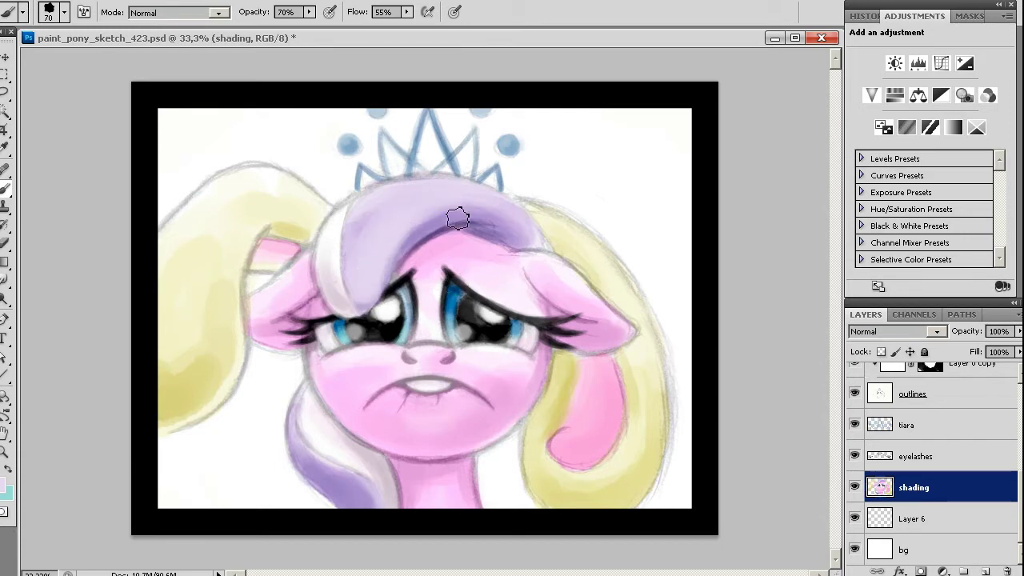
pyautogui.press('[')
pyautogui.press('[')
pyautogui.moveTo(391, 264)
pyautogui.mouseDown()
pyautogui.moveTo(366, 232)
pyautogui.moveTo(377, 216)
pyautogui.moveTo(354, 229)
pyautogui.moveTo(404, 192)
pyautogui.mouseUp()
pyautogui.press(']')
pyautogui.press('[')
pyautogui.press('[')
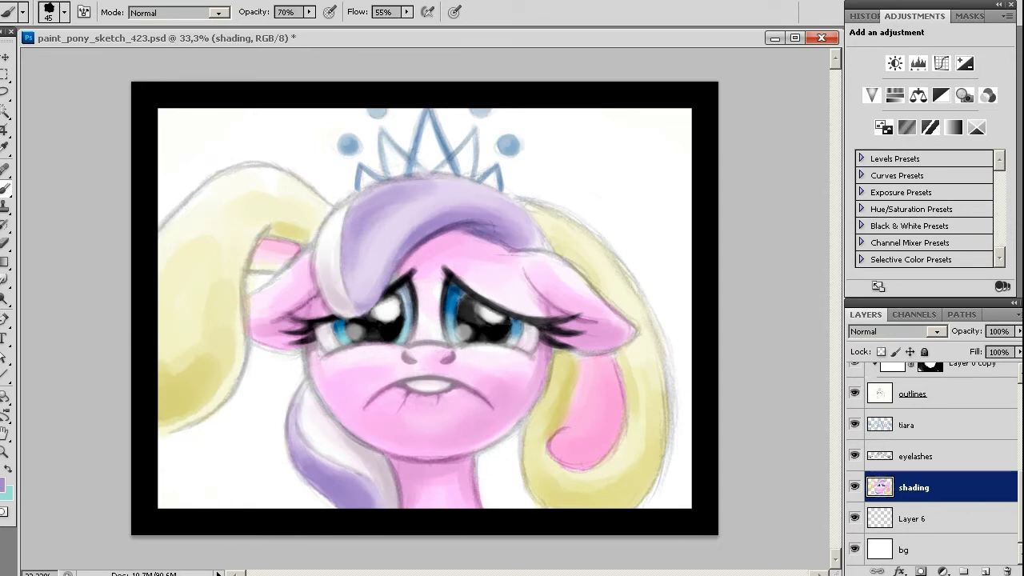
# Sample peach colours from the face and cheek, then save the painting
pyautogui.keyDown('alt'); pyautogui.click(538, 354); pyautogui.keyUp('alt')
pyautogui.press('[')
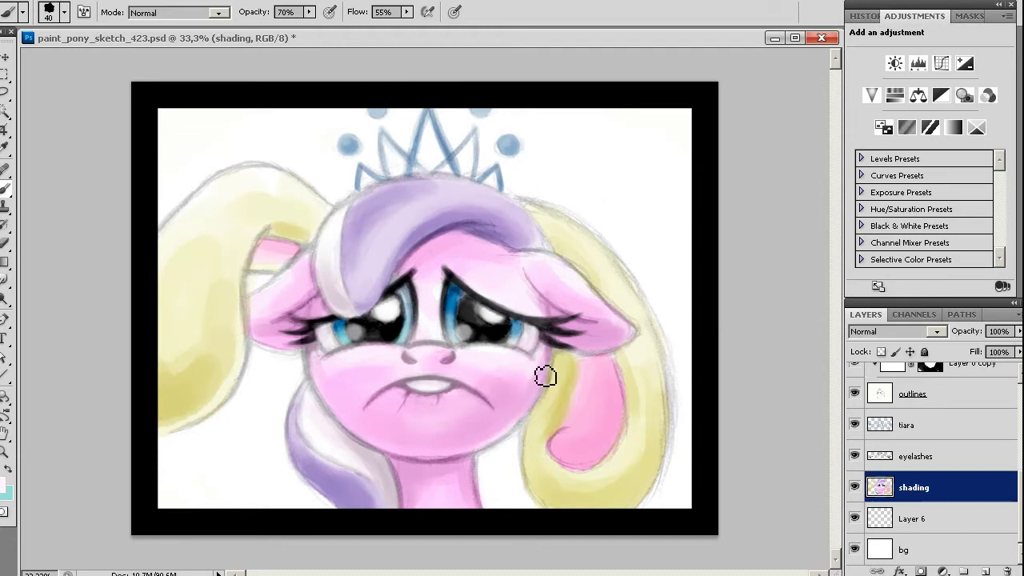
pyautogui.keyDown('alt'); pyautogui.click(530, 373); pyautogui.keyUp('alt')
pyautogui.press(']')
pyautogui.press(']')
pyautogui.keyDown('alt'); pyautogui.click(512, 365); pyautogui.keyUp('alt')
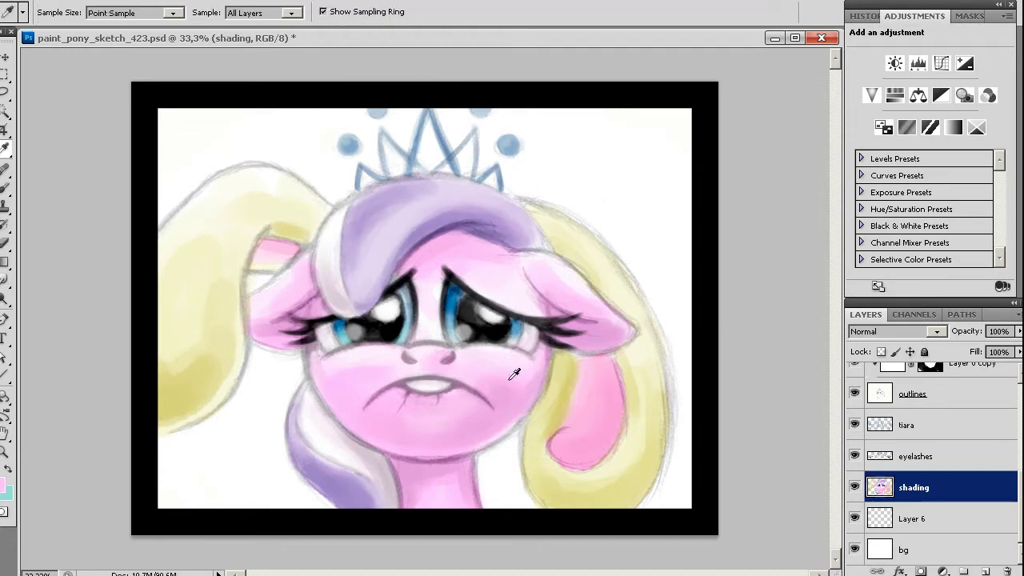
pyautogui.press(']')
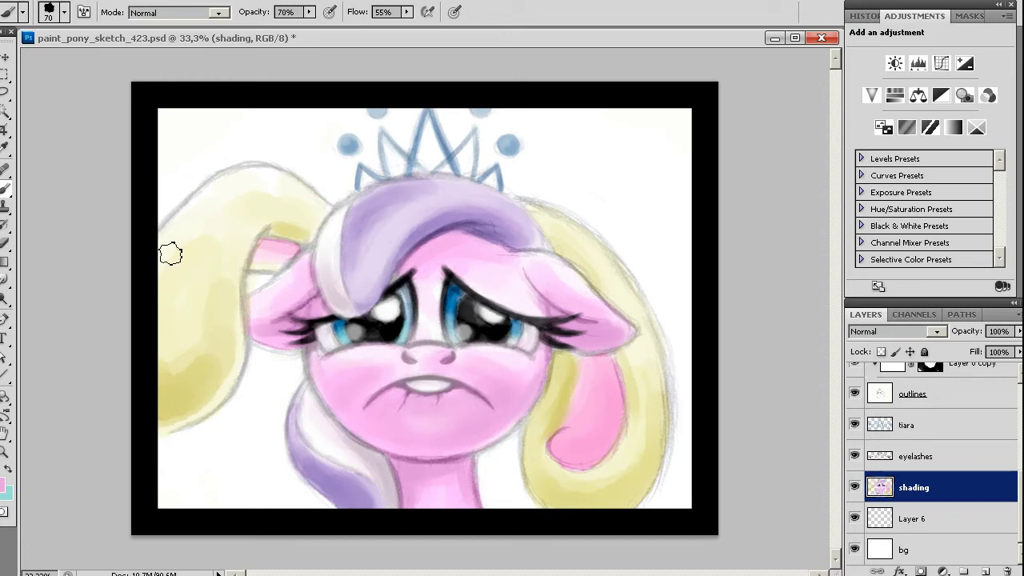
pyautogui.hotkey('ctrl', 's')
# Choose a light beige foreground colour for painting on Layer 6
pyautogui.click(997, 526)
pyautogui.click(4, 487)
pyautogui.click(698, 322)
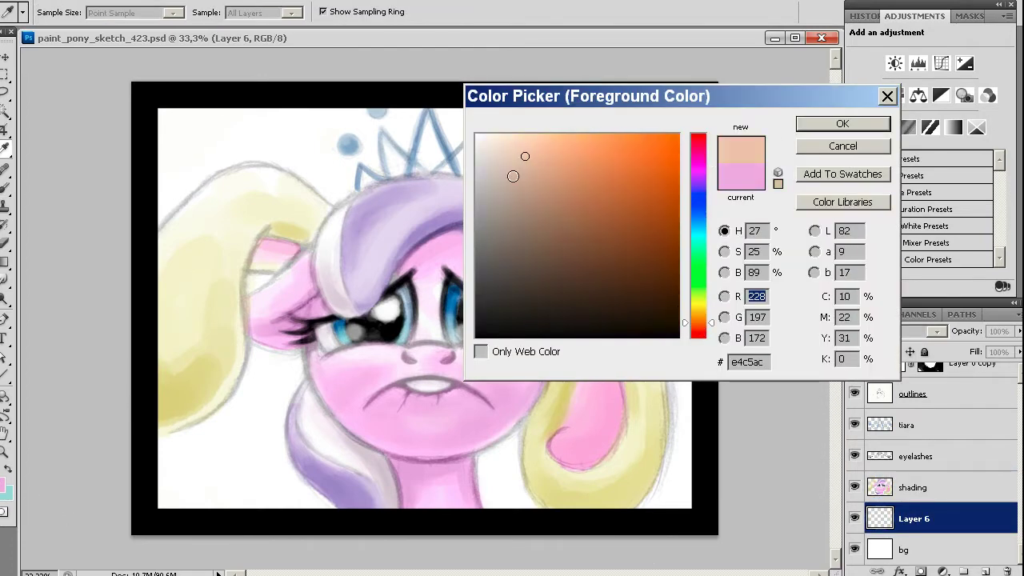
pyautogui.moveTo(526, 160); pyautogui.dragTo(527, 186)
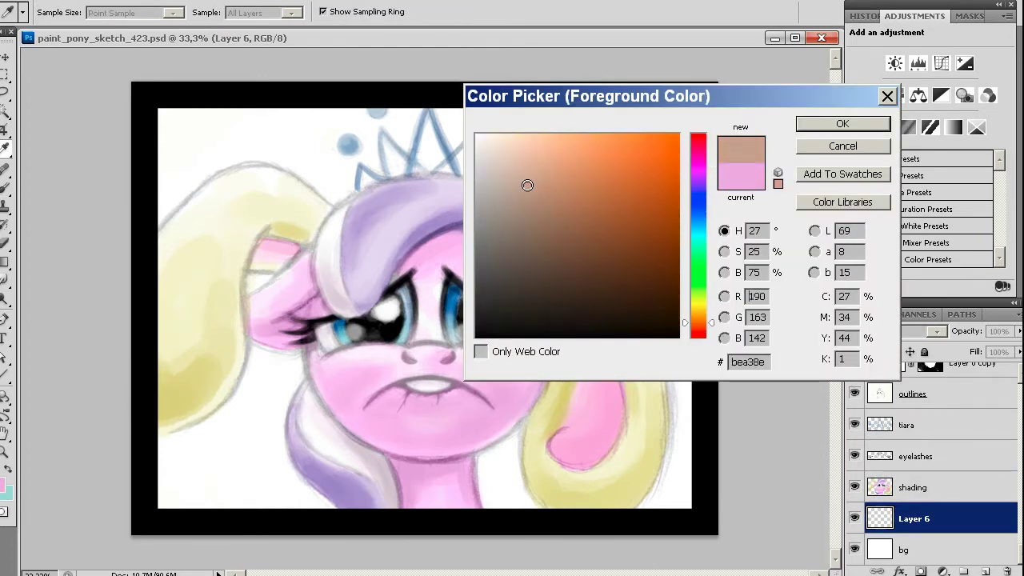
pyautogui.click(820, 124)
# Paint tan across the lower background, chest area and right edge
pyautogui.moveTo(502, 460)
pyautogui.mouseDown()
pyautogui.moveTo(507, 480)
pyautogui.moveTo(492, 498)
pyautogui.moveTo(492, 473)
pyautogui.moveTo(521, 427)
pyautogui.moveTo(514, 499)
pyautogui.mouseUp()
pyautogui.press(']')
pyautogui.press(']')
pyautogui.press(']')
pyautogui.moveTo(676, 432)
pyautogui.mouseDown()
pyautogui.moveTo(672, 475)
pyautogui.moveTo(670, 308)
pyautogui.moveTo(642, 254)
pyautogui.mouseUp()
pyautogui.moveTo(332, 500)
pyautogui.mouseDown()
pyautogui.moveTo(180, 452)
pyautogui.moveTo(280, 376)
pyautogui.moveTo(256, 448)
pyautogui.moveTo(204, 430)
pyautogui.moveTo(172, 478)
pyautogui.moveTo(270, 488)
pyautogui.moveTo(270, 373)
pyautogui.mouseUp()
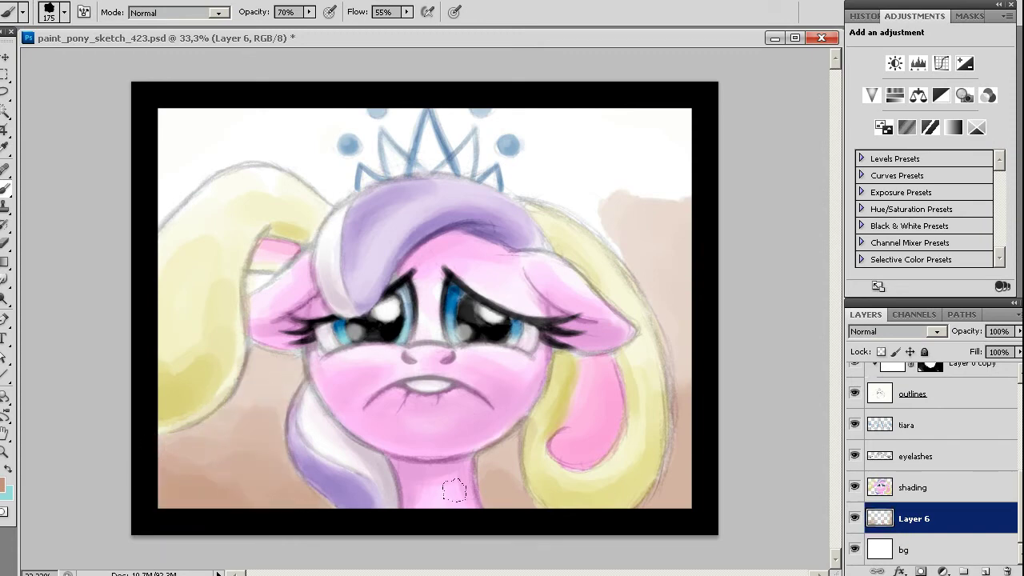
pyautogui.moveTo(454, 490); pyautogui.dragTo(493, 446)
pyautogui.press('[')
pyautogui.press('[')
pyautogui.moveTo(664, 512)
pyautogui.mouseDown()
pyautogui.moveTo(681, 291)
pyautogui.moveTo(674, 221)
pyautogui.mouseUp()
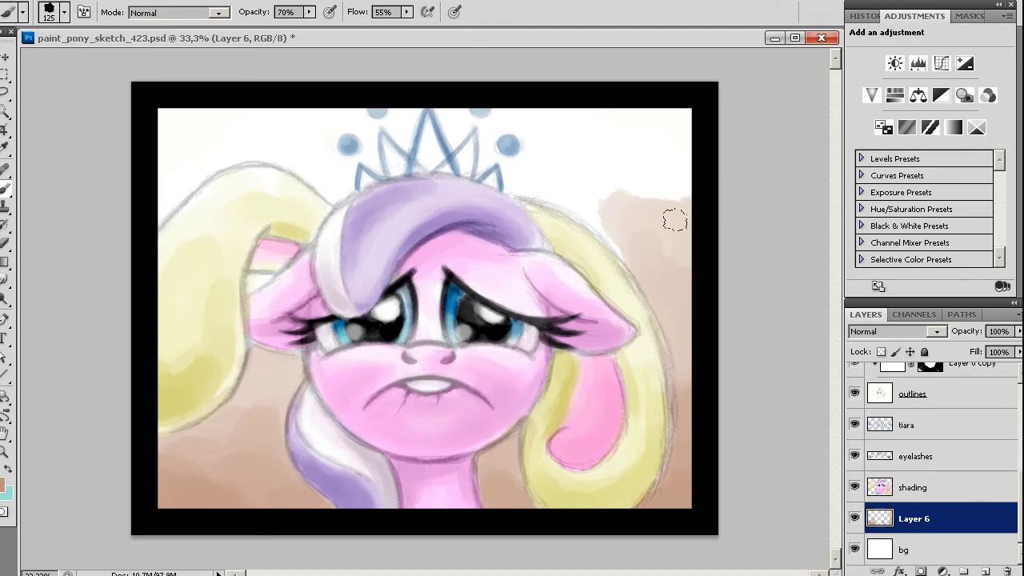
# Paint light cyan across the upper background, lighter toward the upper right
pyautogui.press(']')
pyautogui.press(']')
pyautogui.press(']')
pyautogui.moveTo(664, 128)
pyautogui.mouseDown()
pyautogui.moveTo(613, 155)
pyautogui.moveTo(635, 195)
pyautogui.moveTo(550, 169)
pyautogui.moveTo(633, 181)
pyautogui.moveTo(432, 160)
pyautogui.moveTo(336, 96)
pyautogui.moveTo(183, 134)
pyautogui.moveTo(141, 160)
pyautogui.moveTo(180, 212)
pyautogui.mouseUp()
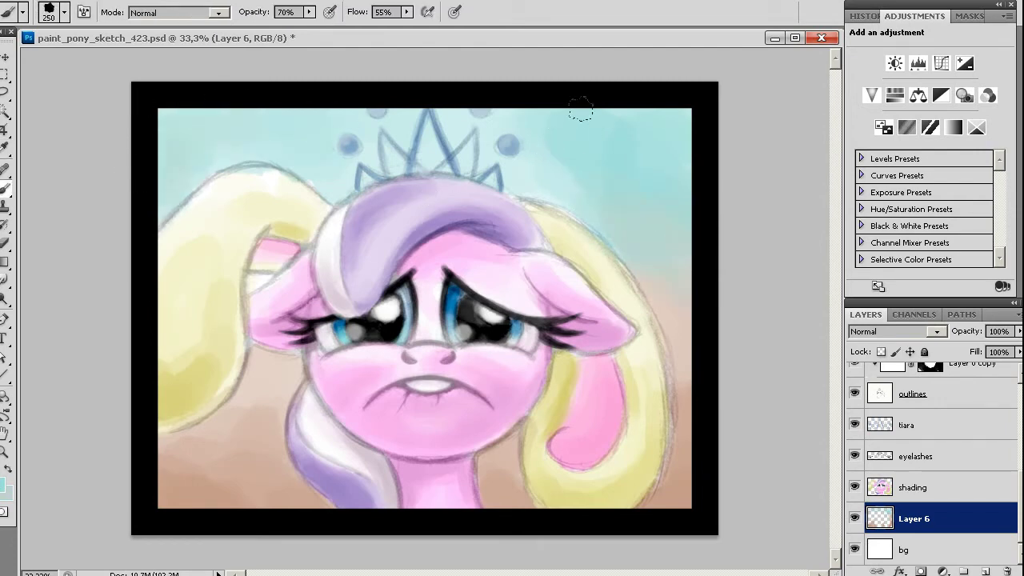
pyautogui.keyDown('alt'); pyautogui.click(549, 136); pyautogui.keyUp('alt')
pyautogui.press(']')
pyautogui.press(']')
pyautogui.moveTo(549, 136); pyautogui.dragTo(597, 136)
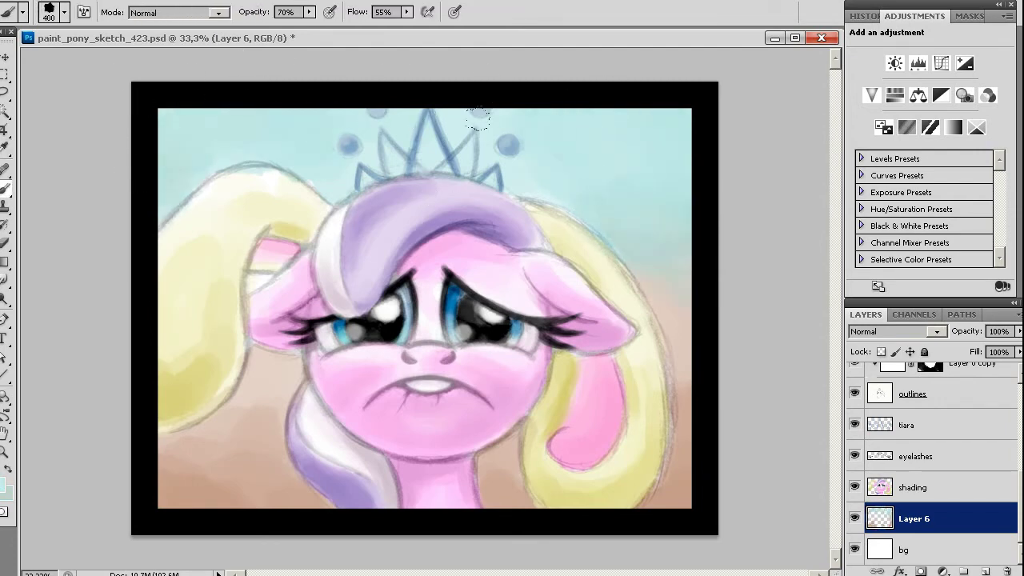
pyautogui.press('[')
pyautogui.press('[')
pyautogui.press('[')
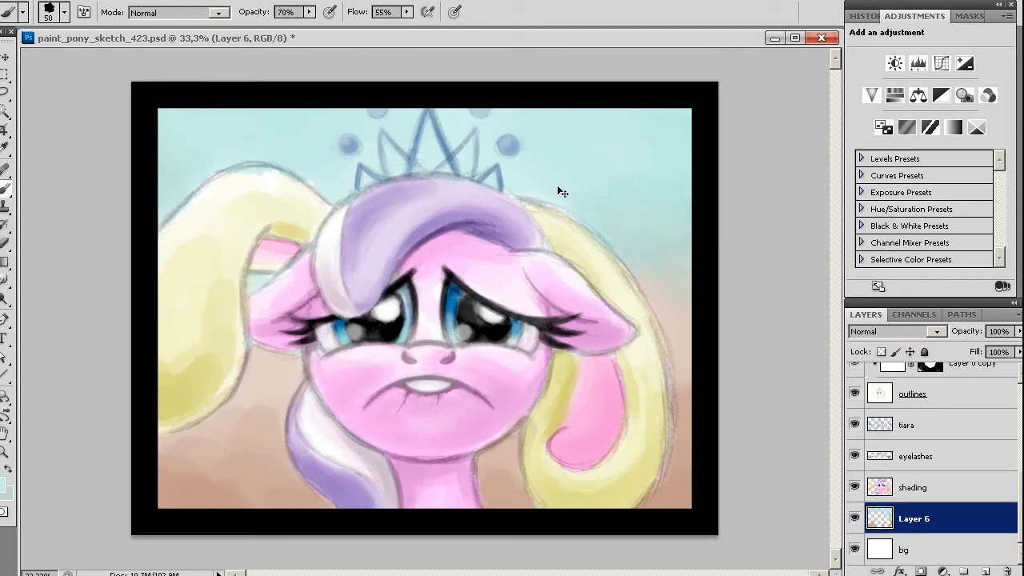
# Paint brighter pink over the hair and ear on the shading layer
pyautogui.keyDown('alt'); pyautogui.click(596, 461); pyautogui.keyUp('alt')
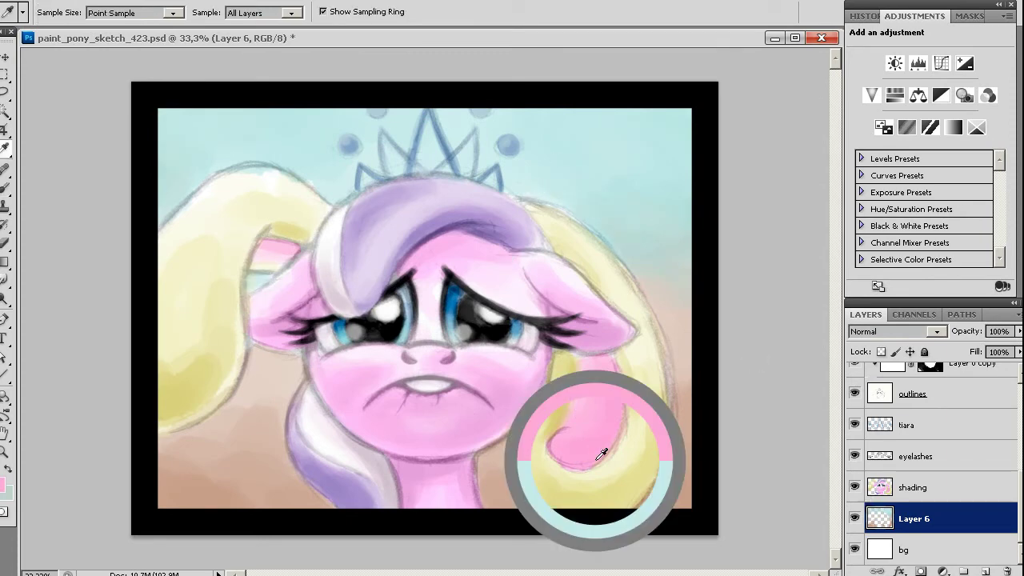
pyautogui.click(912, 487)
pyautogui.press(']')
pyautogui.press(']')
pyautogui.press(']')
pyautogui.click(3, 484)
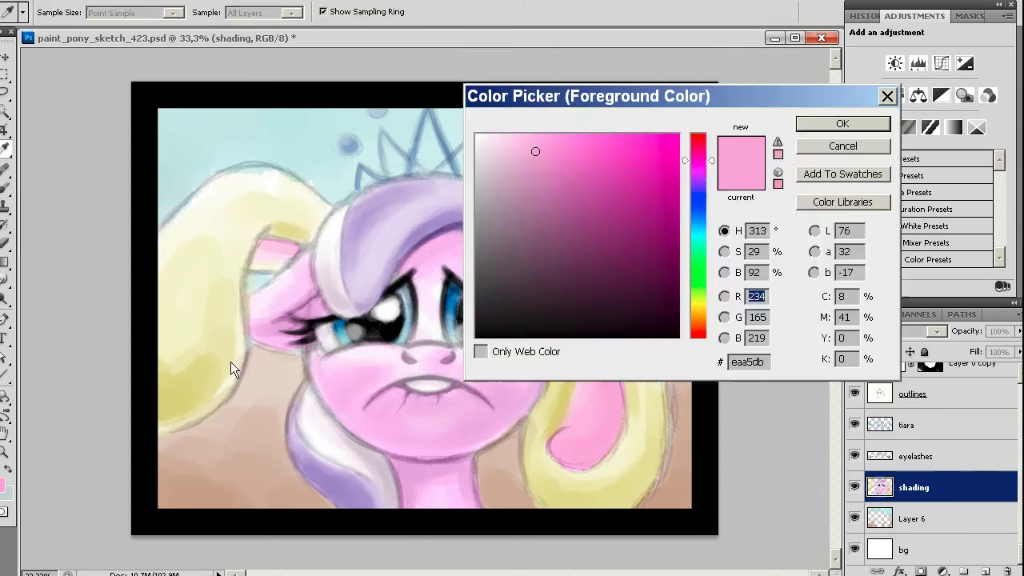
pyautogui.click(544, 171)
pyautogui.click(841, 121)
pyautogui.press(']')
pyautogui.press(']')
pyautogui.moveTo(606, 361); pyautogui.dragTo(591, 407)
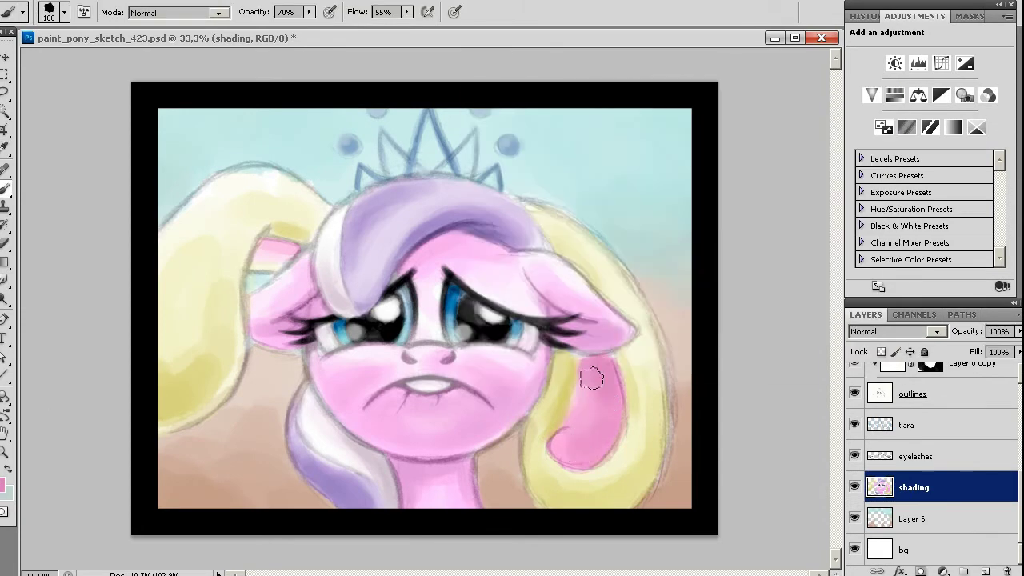
pyautogui.press('[')
pyautogui.press('[')
pyautogui.press('[')
pyautogui.moveTo(289, 257); pyautogui.dragTo(269, 249)
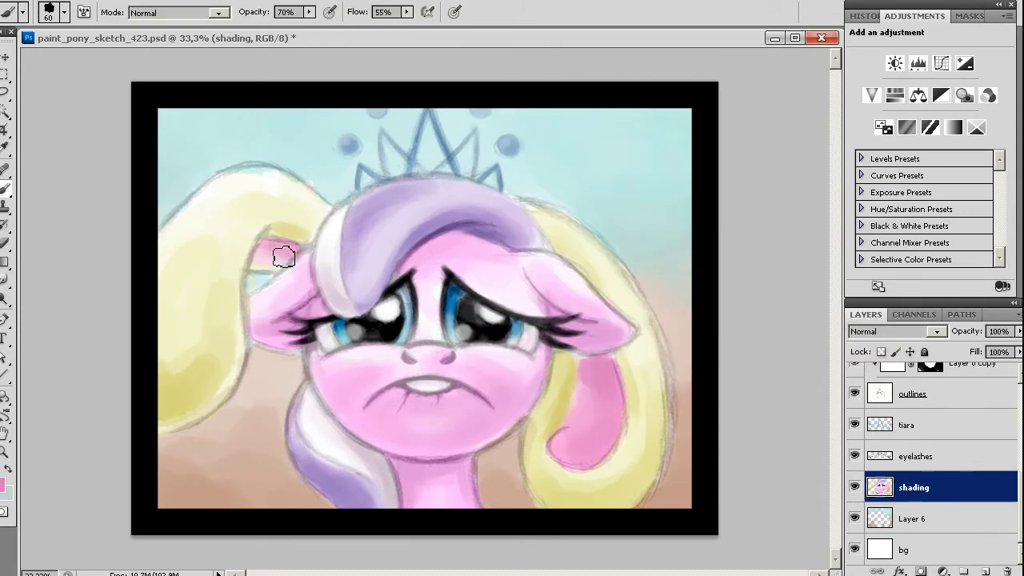
# Adjust the Curves 2 adjustment to lift the shadows further
pyautogui.scroll(2, 888, 458)
pyautogui.click(888, 458)
pyautogui.scroll(3, 888, 458)
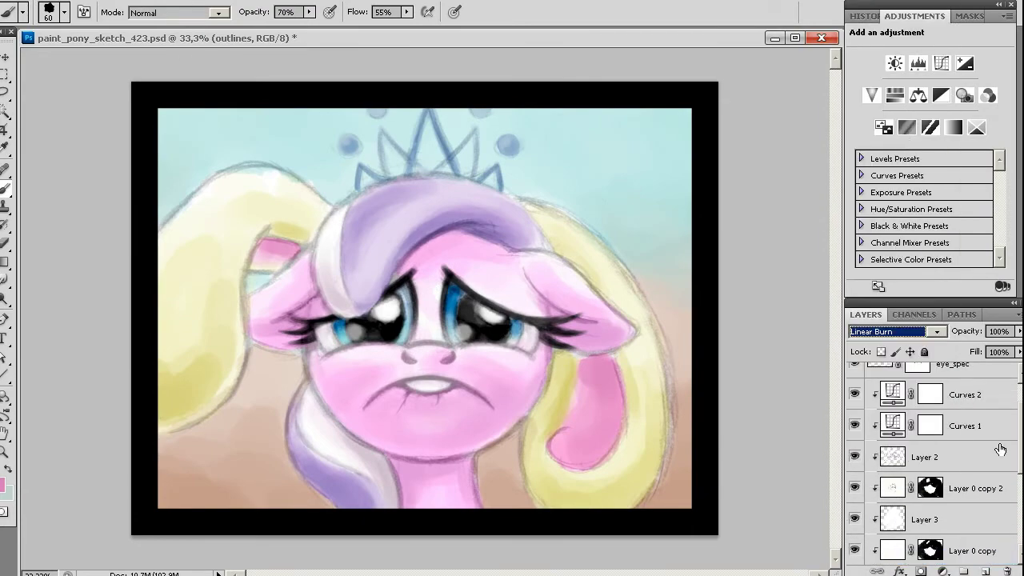
pyautogui.scroll(1, 1000, 450)
pyautogui.click(965, 421)
pyautogui.moveTo(923, 156)
pyautogui.mouseDown()
pyautogui.moveTo(936, 117)
pyautogui.moveTo(918, 118)
pyautogui.moveTo(922, 132)
pyautogui.mouseUp()
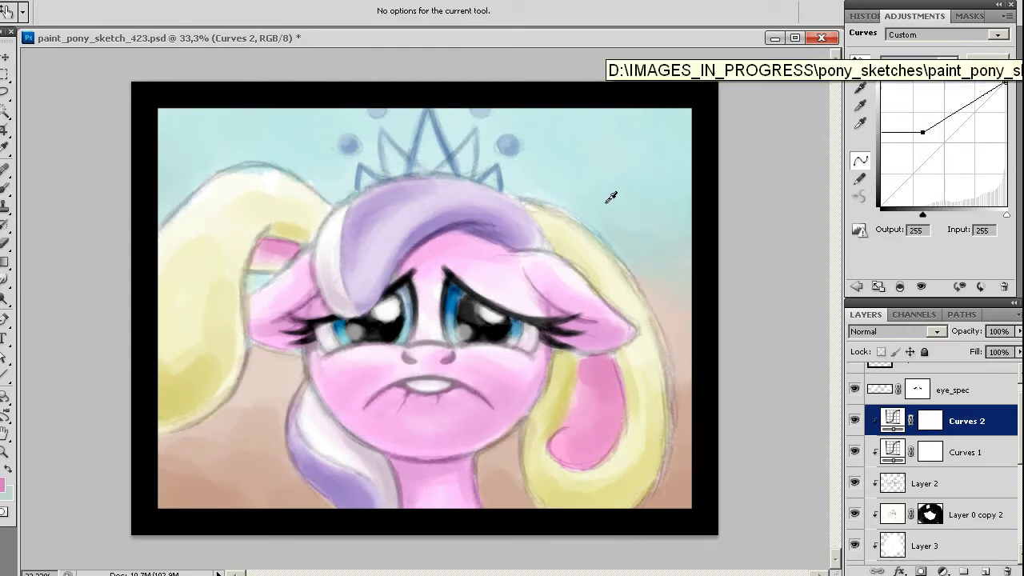
# Flip the canvas horizontally to check the drawing, then reselect the shading layer
pyautogui.press('v')
pyautogui.click(927, 484)
pyautogui.hotkey('ctrl', 'shift', 'h')
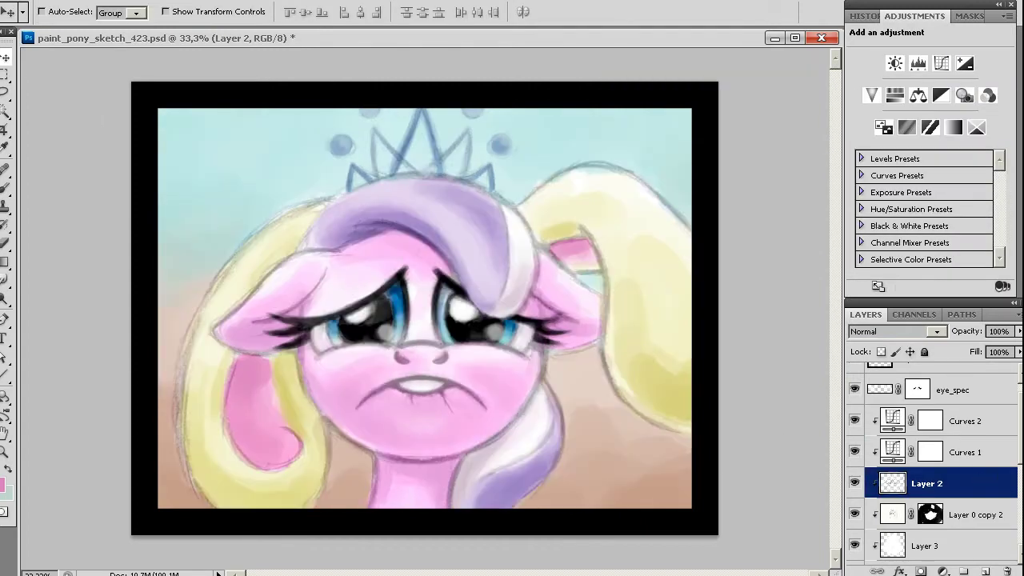
pyautogui.scroll(-5, 912, 512)
pyautogui.click(913, 488)
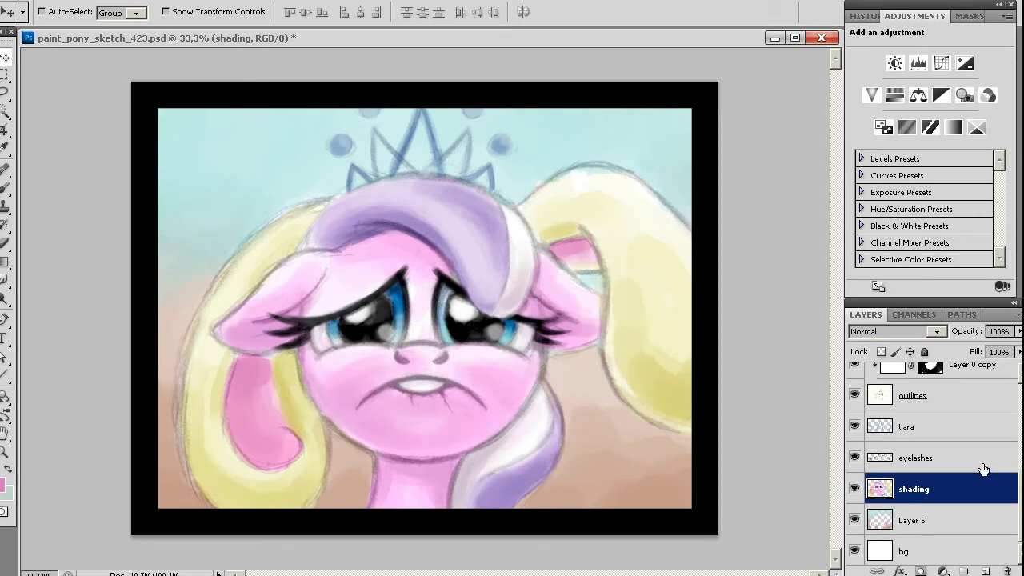
# Add a darkening Curves 3 adjustment with an inverted mask and a soft brush
pyautogui.click(945, 571)
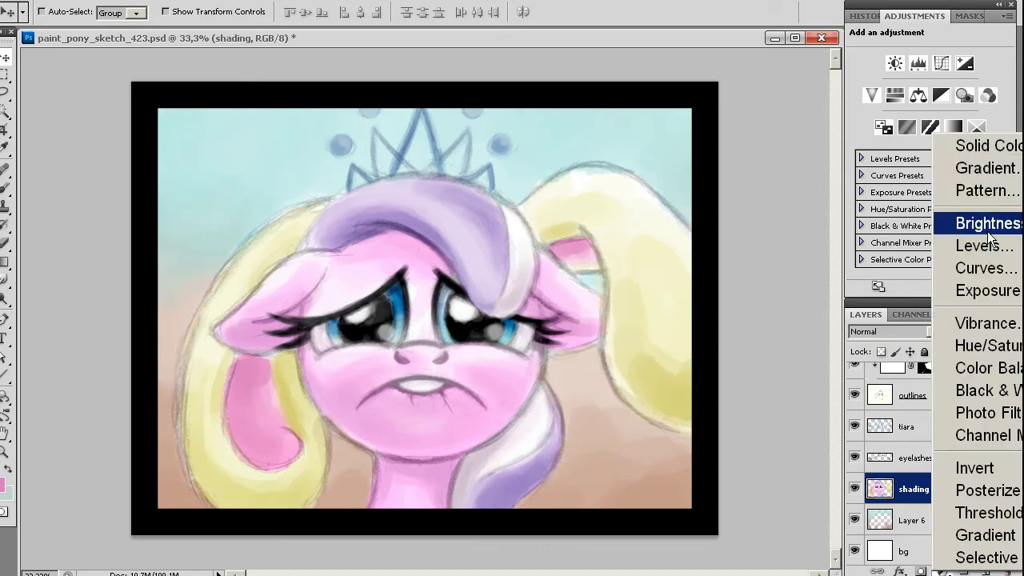
pyautogui.click(955, 265)
pyautogui.moveTo(946, 139); pyautogui.dragTo(947, 164)
pyautogui.hotkey('ctrl', 'i')
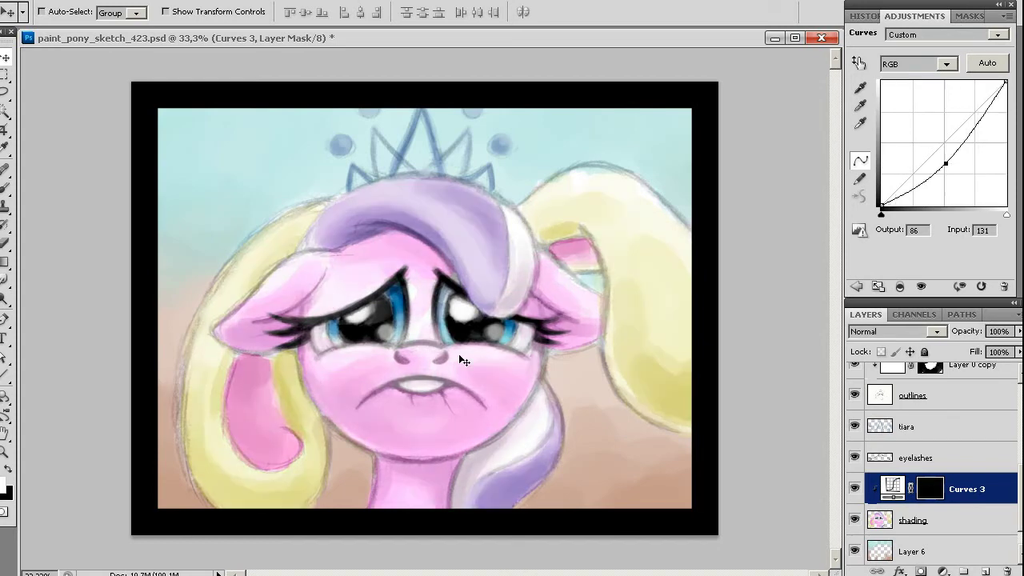
pyautogui.press('b')
pyautogui.click(64, 12)
pyautogui.scroll(10, 104, 232)
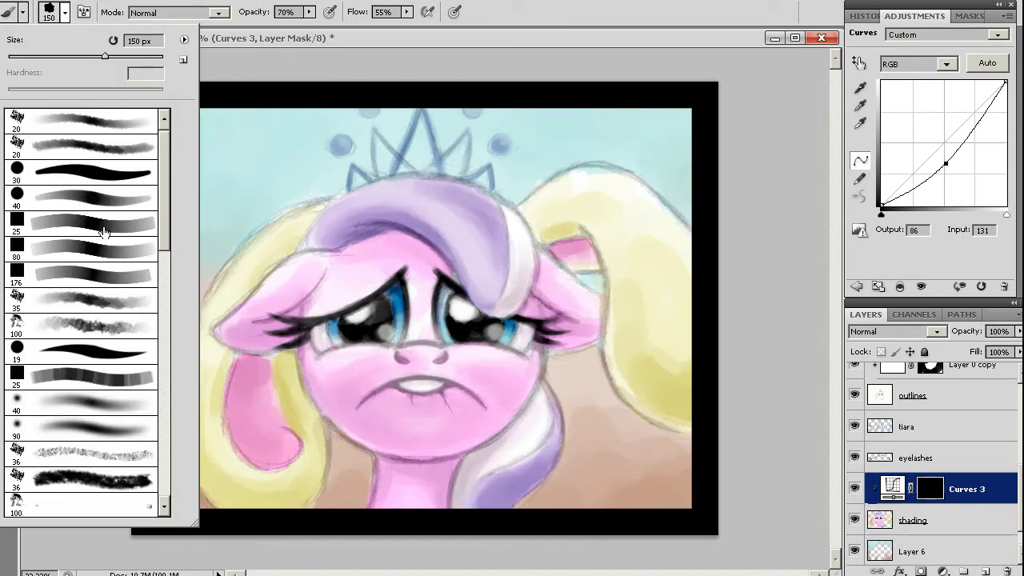
pyautogui.doubleClick(112, 435)
# Paint the darker shading into the hair, ears, mane and neck through the mask
pyautogui.moveTo(429, 244); pyautogui.dragTo(576, 244)
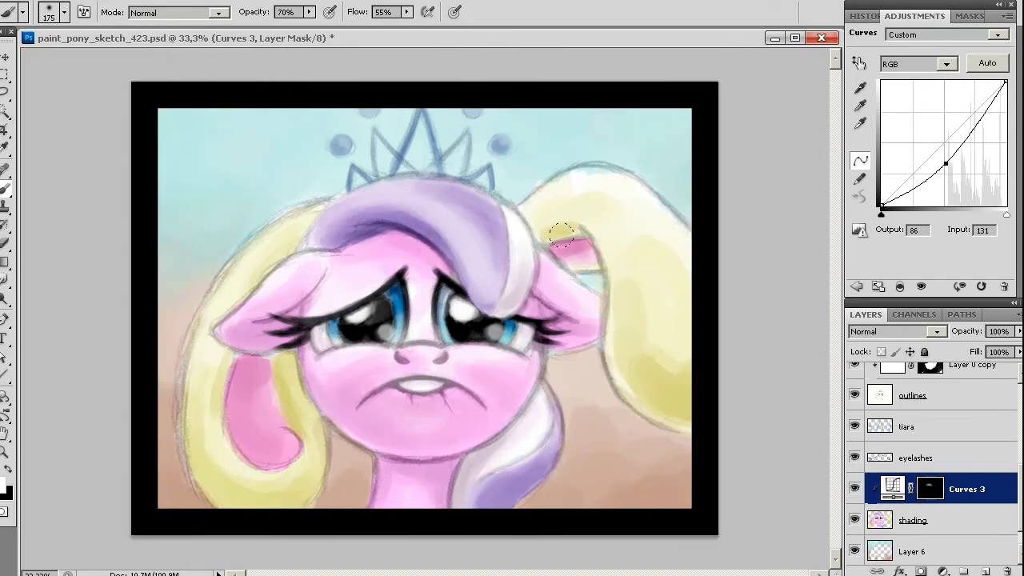
pyautogui.moveTo(656, 368); pyautogui.dragTo(696, 413)
pyautogui.moveTo(560, 304); pyautogui.dragTo(536, 316)
pyautogui.press('[')
pyautogui.moveTo(496, 440)
pyautogui.mouseDown()
pyautogui.moveTo(429, 468)
pyautogui.moveTo(314, 375)
pyautogui.mouseUp()
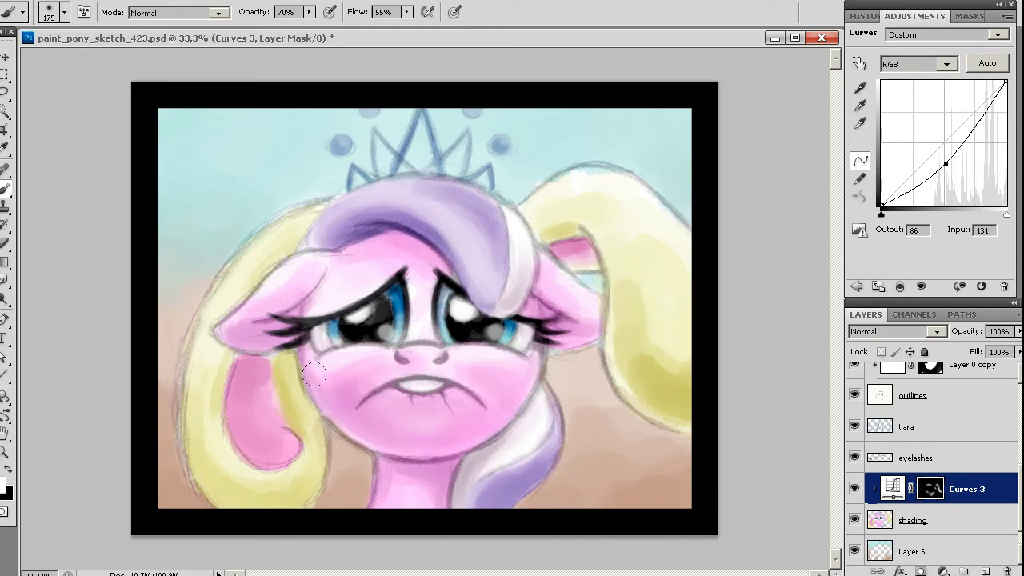
pyautogui.moveTo(267, 320); pyautogui.dragTo(240, 500)
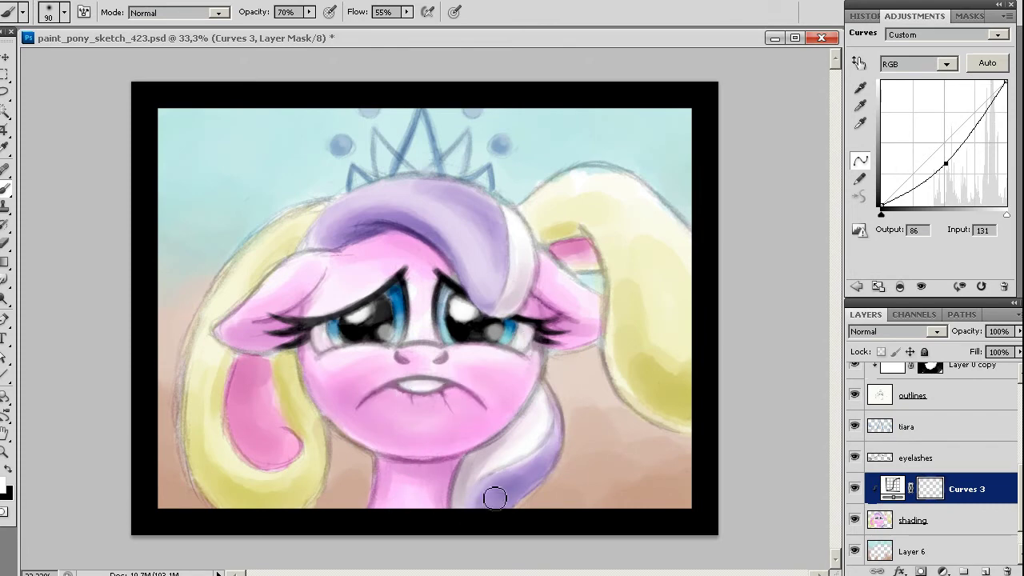
pyautogui.moveTo(228, 419); pyautogui.dragTo(264, 457)
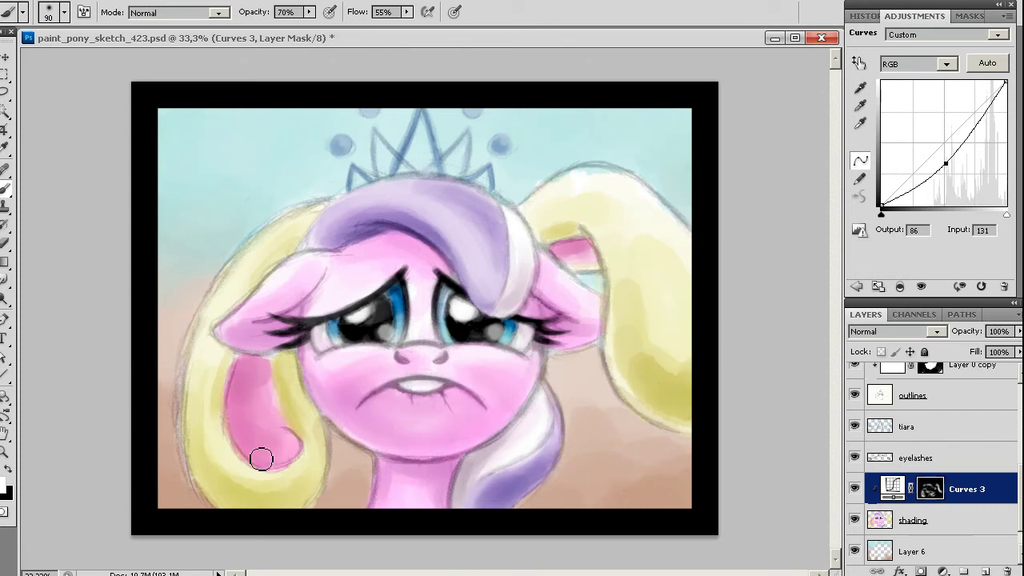
# Merge Curves 3 down into the shading layer
pyautogui.click(890, 489)
pyautogui.click(1019, 352)
pyautogui.hotkey('ctrl', 'e')
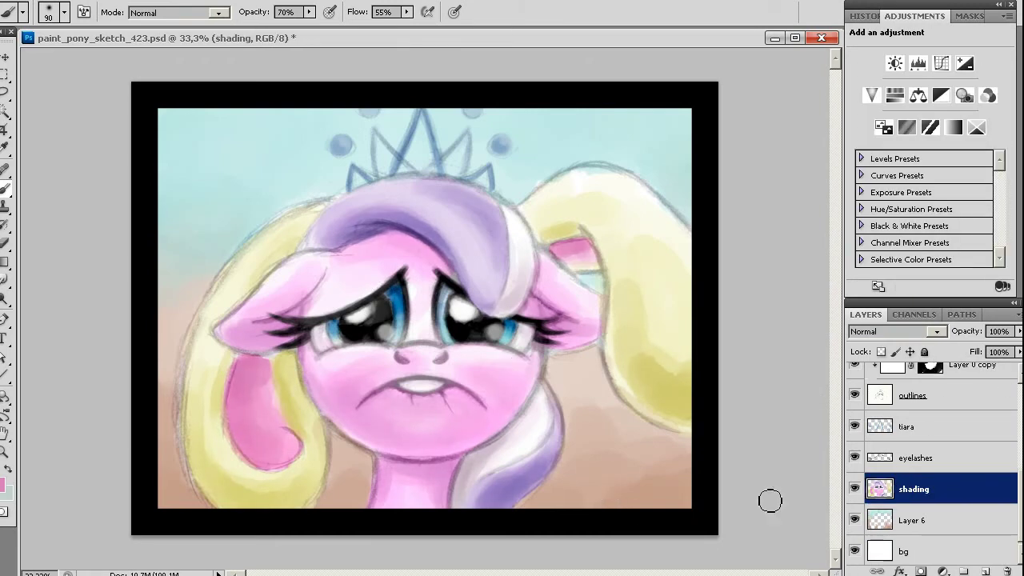
# Redraw the lip crease slightly further right on Layer 2 with a fine brush
pyautogui.scroll(3, 928, 464)
pyautogui.click(920, 485)
pyautogui.hotkey('ctrl', '+')
pyautogui.hotkey('ctrl', '+')
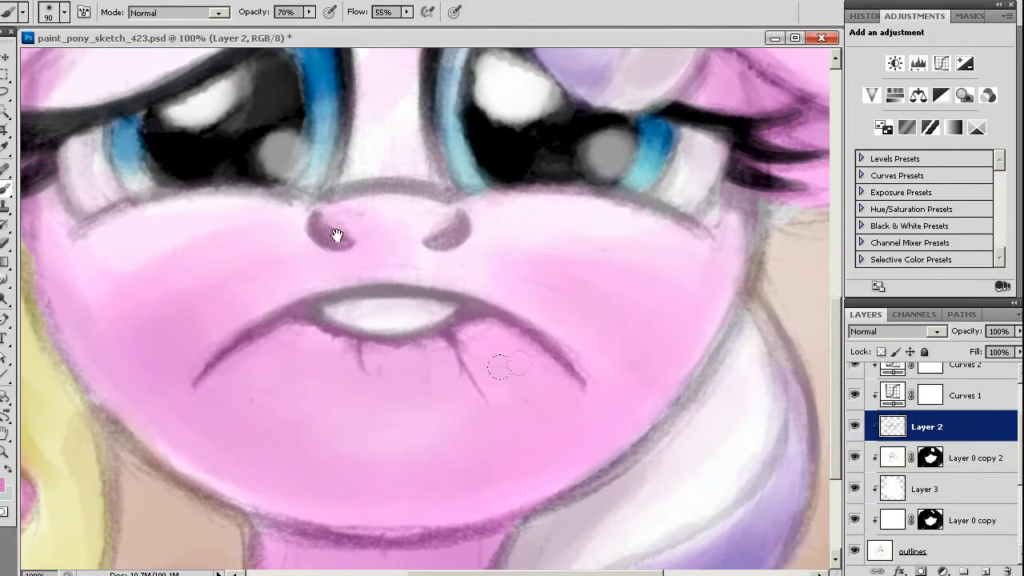
pyautogui.rightClick(337, 236)
pyautogui.hotkey('alt', ',')
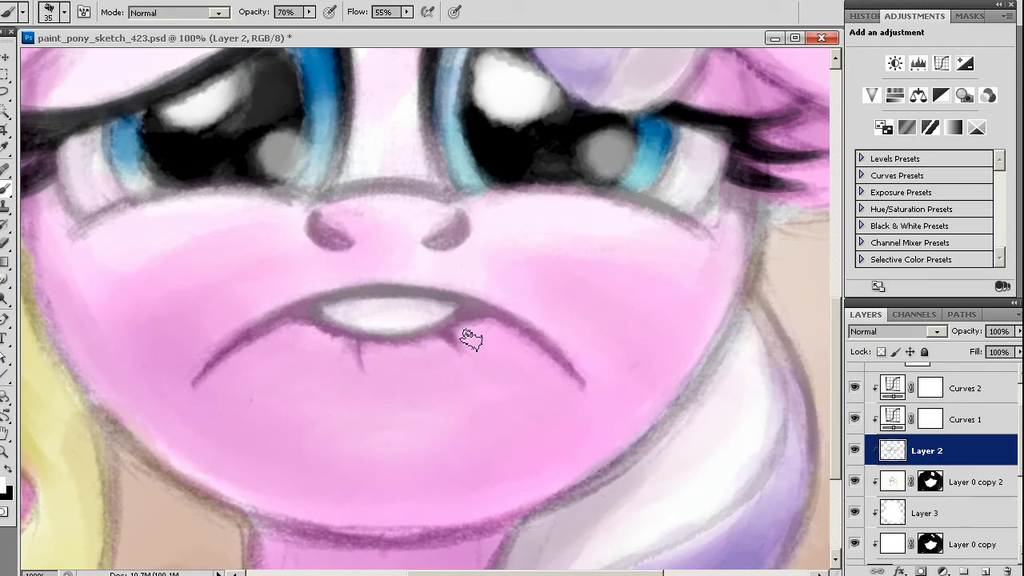
pyautogui.hotkey('ctrl', 'z')
pyautogui.press('[')
pyautogui.press('[')
pyautogui.press('[')
pyautogui.moveTo(371, 343); pyautogui.dragTo(376, 368)
pyautogui.moveTo(234, 333); pyautogui.dragTo(371, 419)
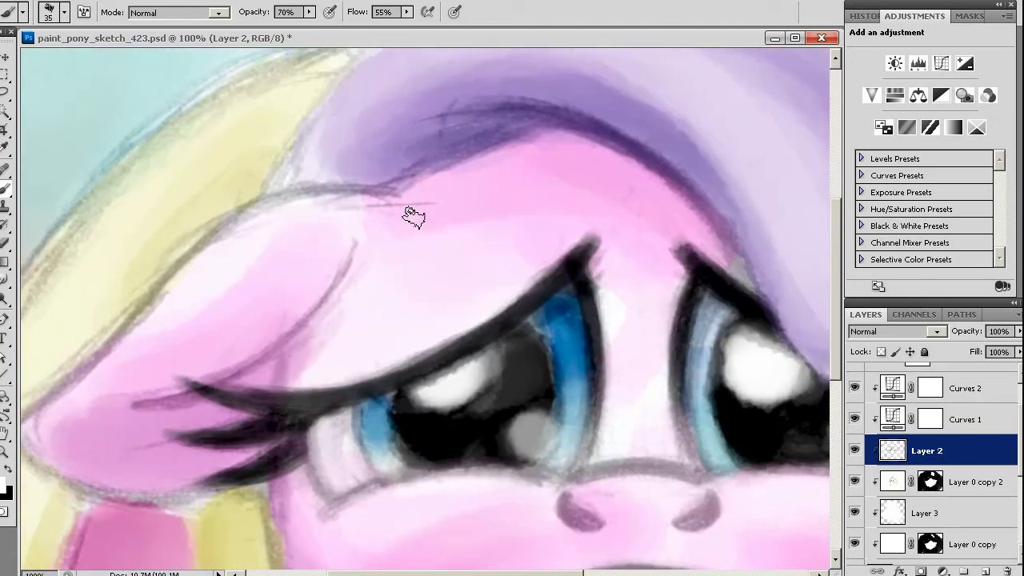
pyautogui.hscroll(5, 471, 331)
pyautogui.scroll(8, 588, 297)
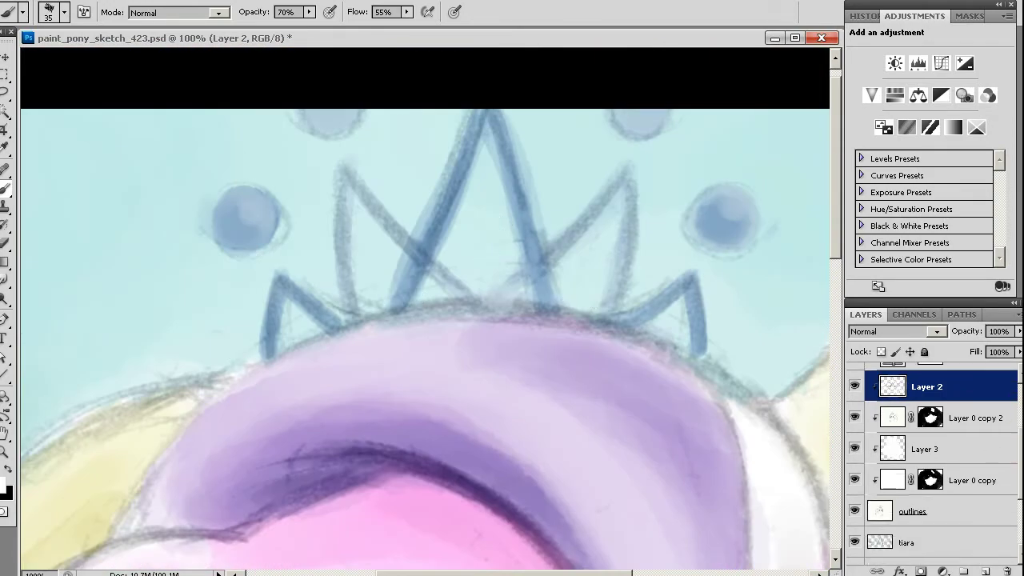
pyautogui.hotkey('ctrl', '-')
pyautogui.hotkey('ctrl', '-')
pyautogui.hotkey('ctrl', '-')
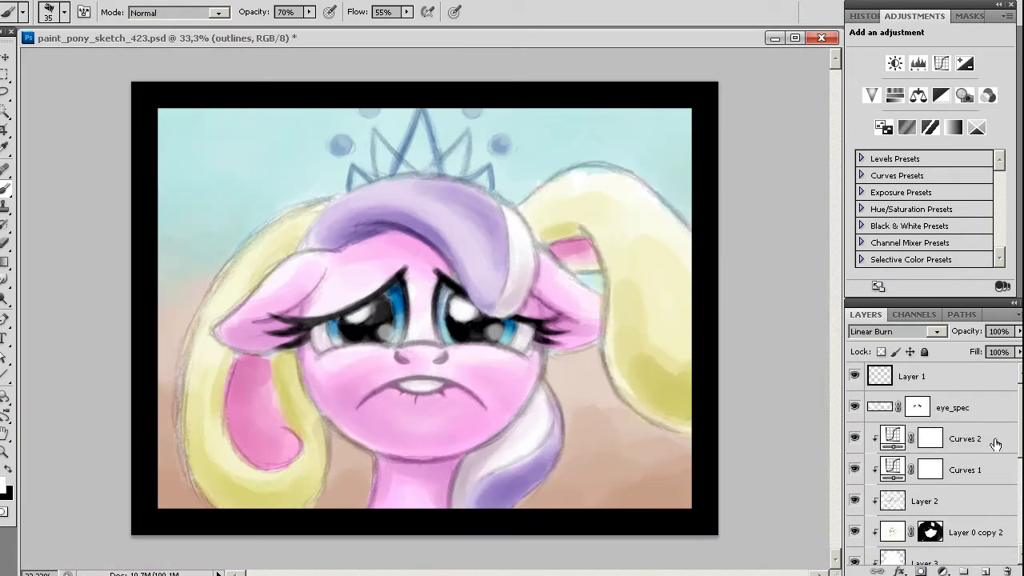
# Hide Curves 2 and group the layers from Curves 1 to outlines into Group 1
pyautogui.click(892, 440)
pyautogui.click(855, 439)
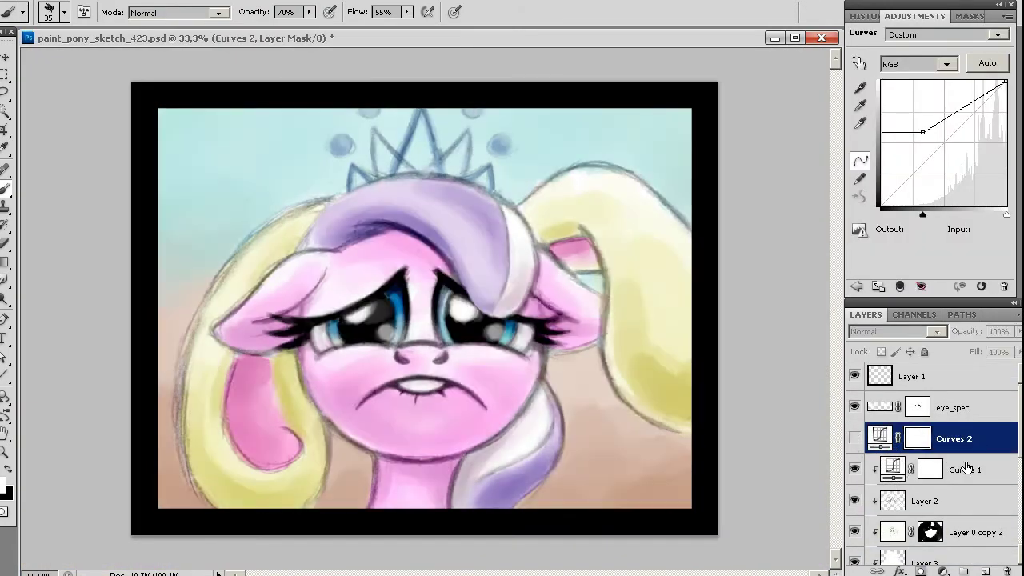
pyautogui.scroll(-2, 888, 424)
pyautogui.click(888, 408)
pyautogui.keyDown('shift'); pyautogui.click(965, 491); pyautogui.keyUp('shift')
pyautogui.hotkey('ctrl', 'g')
# Duplicate Group 1 as Group 1 copy and hide the original
pyautogui.rightClick(972, 404)
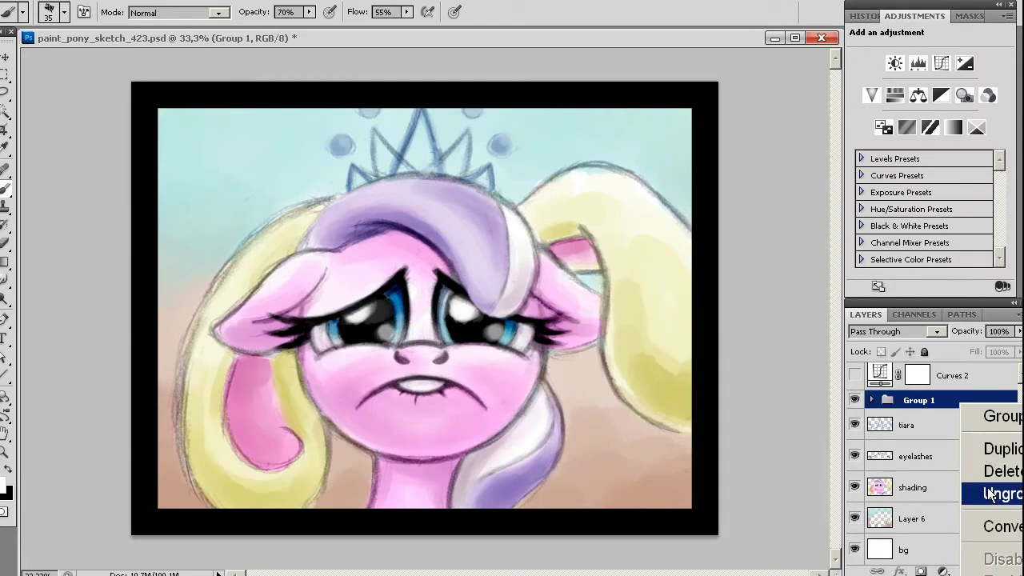
pyautogui.click(995, 448)
pyautogui.press('Return')
pyautogui.click(854, 419)
pyautogui.rightClick(976, 401)
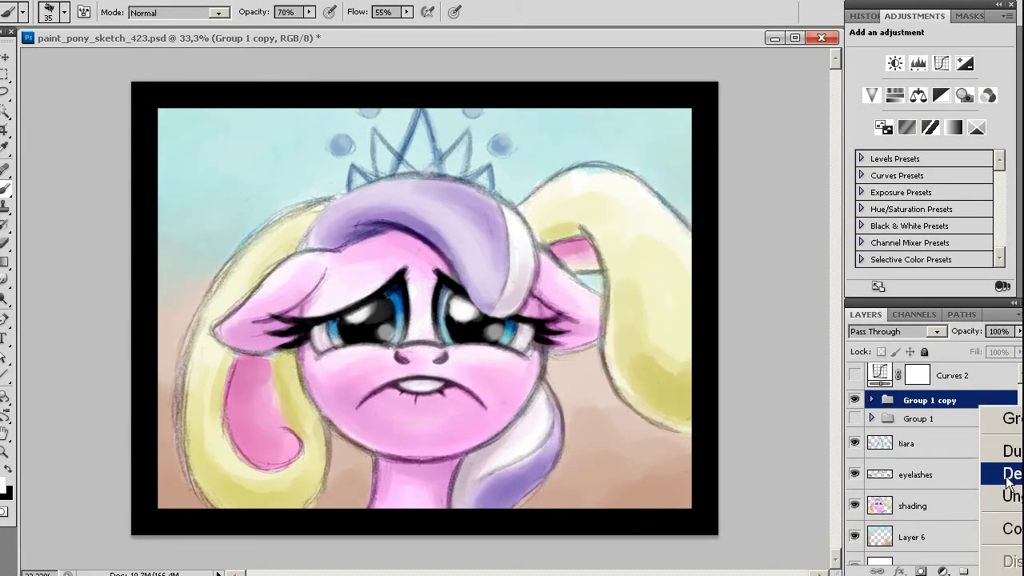
# Merge Group 1 copy, clip Curves 2 to it, and apply Reduce Noise twice
pyautogui.click(1004, 525)
pyautogui.hotkey('ctrl', 'alt', 'g')
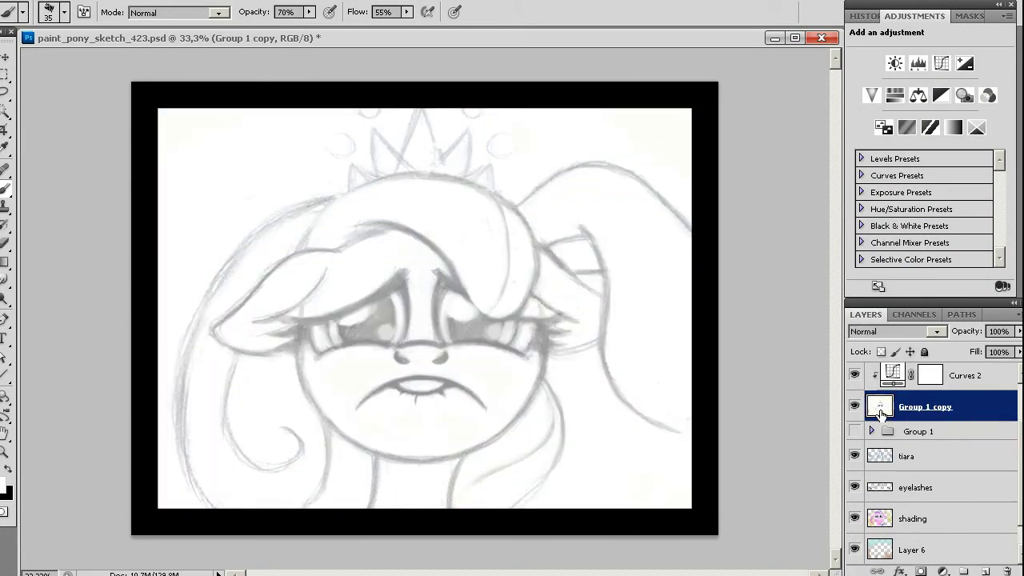
pyautogui.click(210, 2)
pyautogui.click(536, 339)
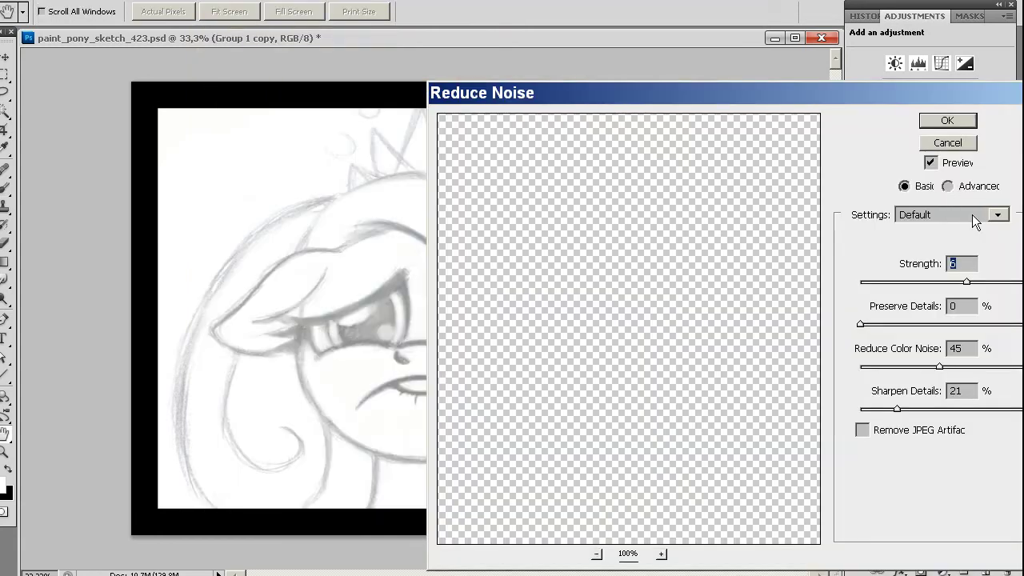
pyautogui.click(933, 122)
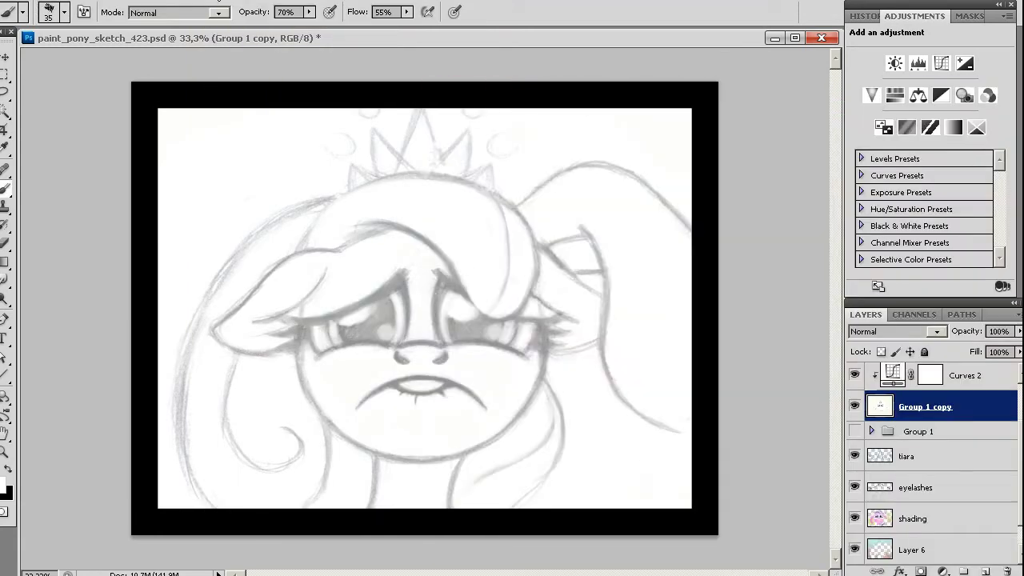
pyautogui.click(864, 16)
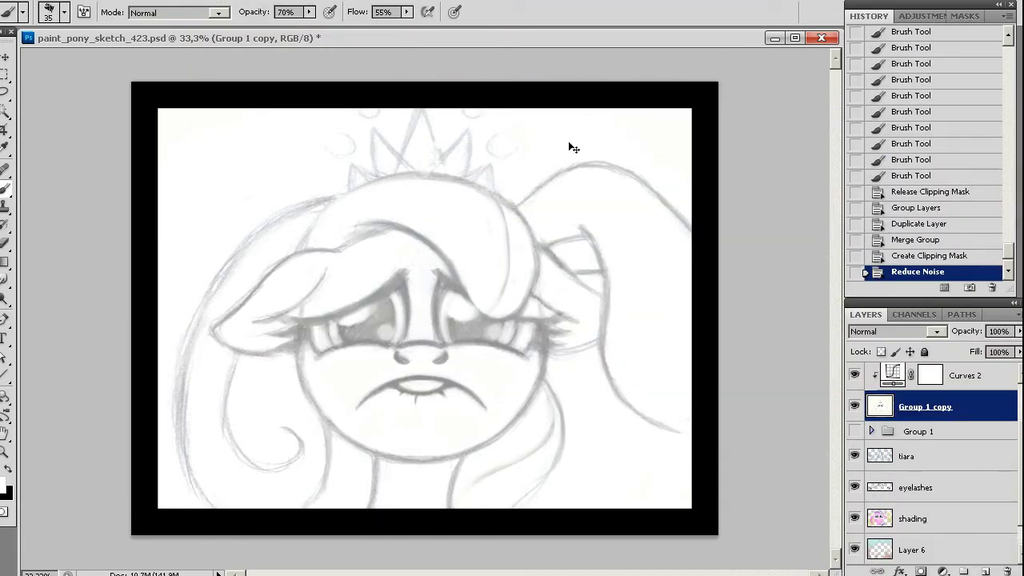
pyautogui.hotkey('ctrl', 'f')
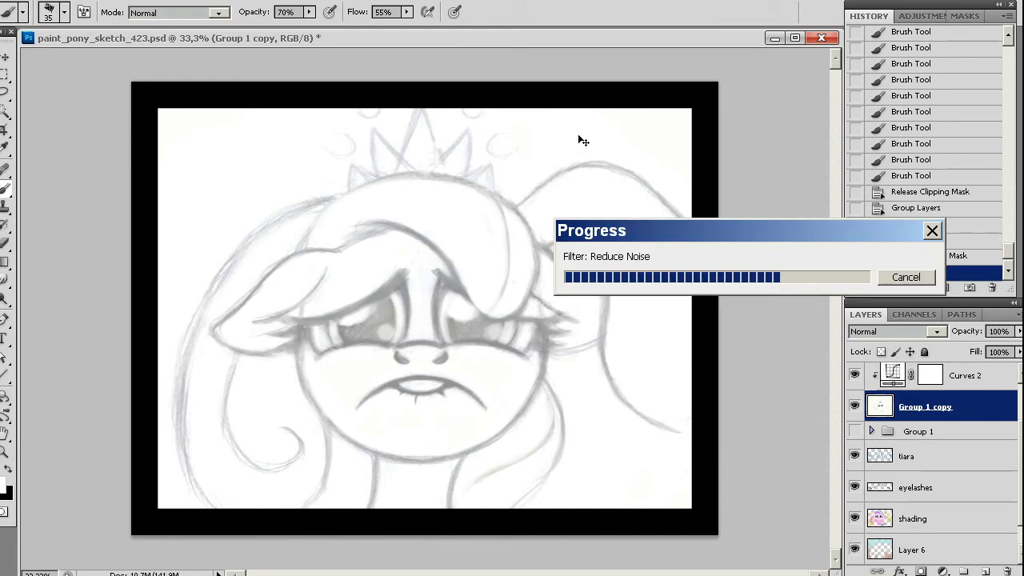
# Darken the line art with a Curves black-point shift and reduce noise again
pyautogui.hotkey('ctrl', '+')
pyautogui.hotkey('ctrl', '+')
pyautogui.hotkey('ctrl', 'm')
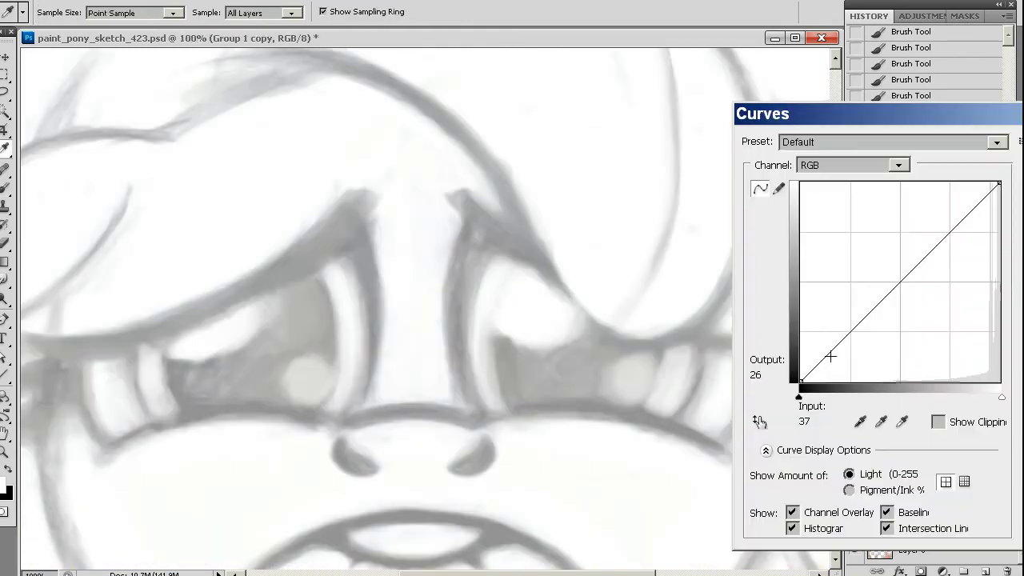
pyautogui.moveTo(800, 383); pyautogui.dragTo(808, 383)
pyautogui.press('Return')
pyautogui.hotkey('ctrl', 'f')
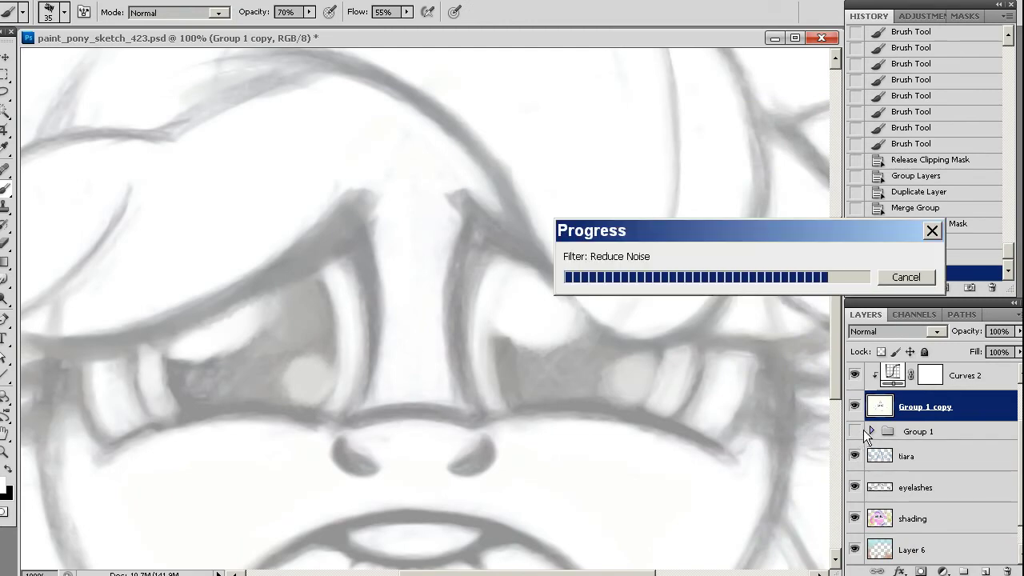
# Set the merged line layer to Linear Burn and select the eye_spec layer
pyautogui.scroll(-1, 863, 430)
pyautogui.click(894, 331)
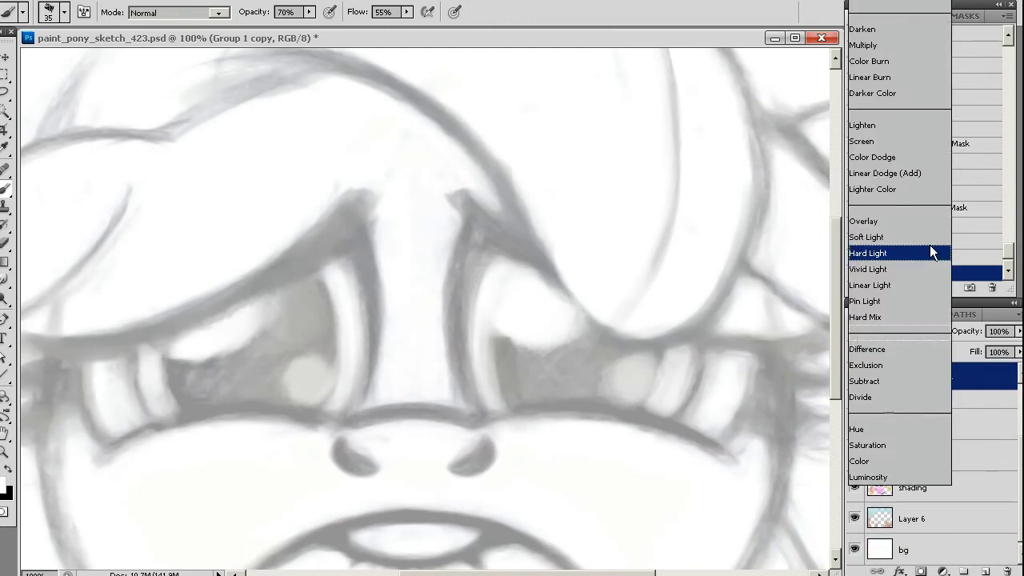
pyautogui.click(912, 77)
pyautogui.hotkey('ctrl', '-')
pyautogui.hotkey('ctrl', '-')
pyautogui.hotkey('ctrl', '-')
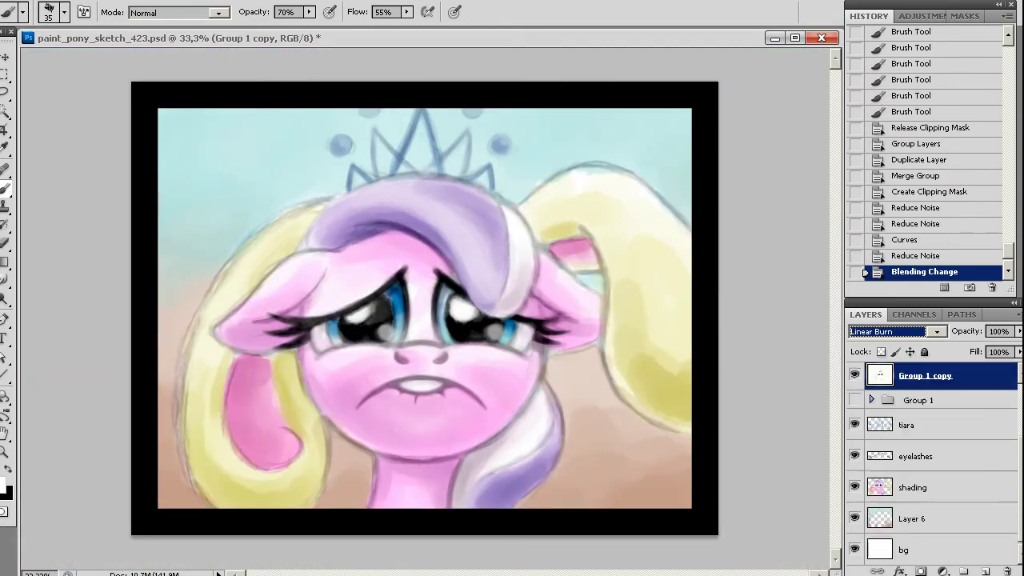
pyautogui.scroll(1, 928, 448)
pyautogui.click(944, 408)
# Add a Gradient Map using the black-purple-pink gradient preset
pyautogui.click(944, 571)
pyautogui.click(1004, 67)
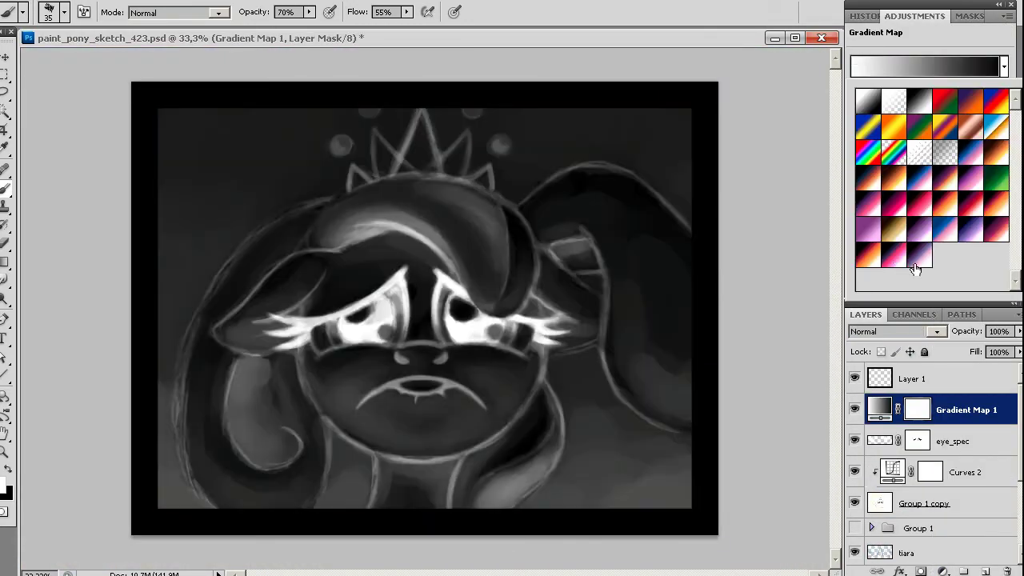
pyautogui.click(945, 177)
pyautogui.click(920, 203)
pyautogui.click(927, 232)
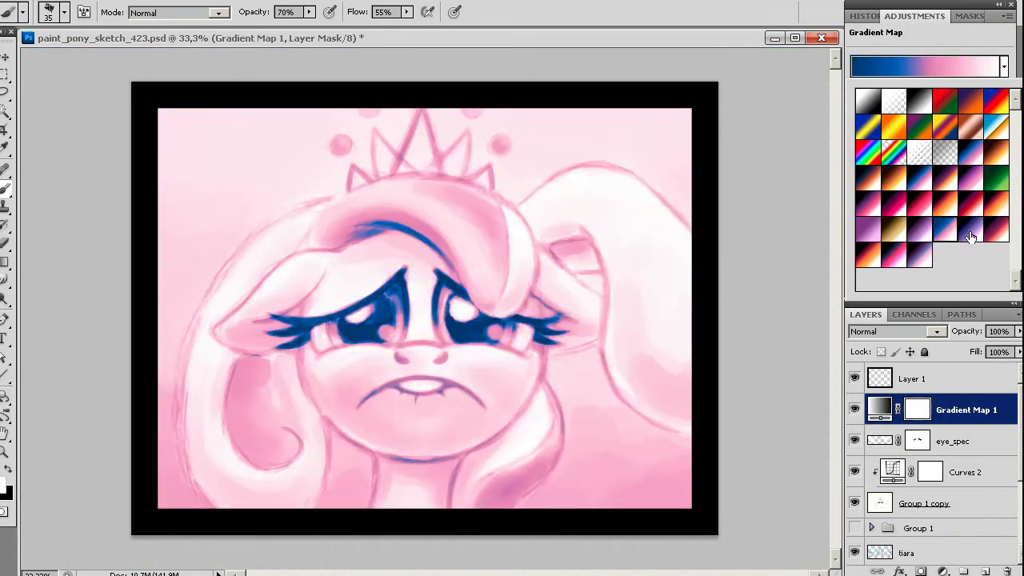
pyautogui.click(890, 237)
pyautogui.click(971, 181)
pyautogui.click(901, 188)
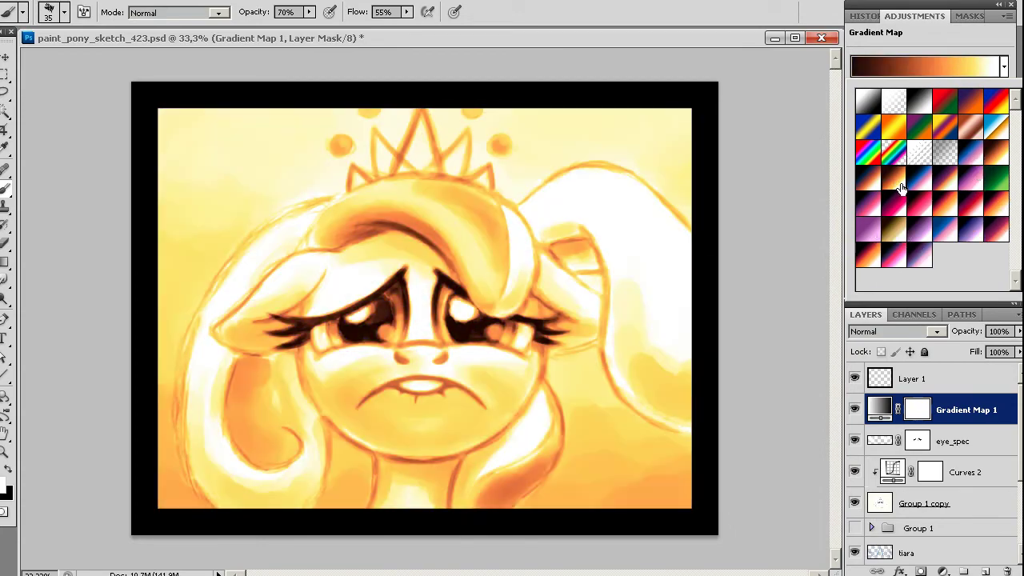
pyautogui.click(920, 234)
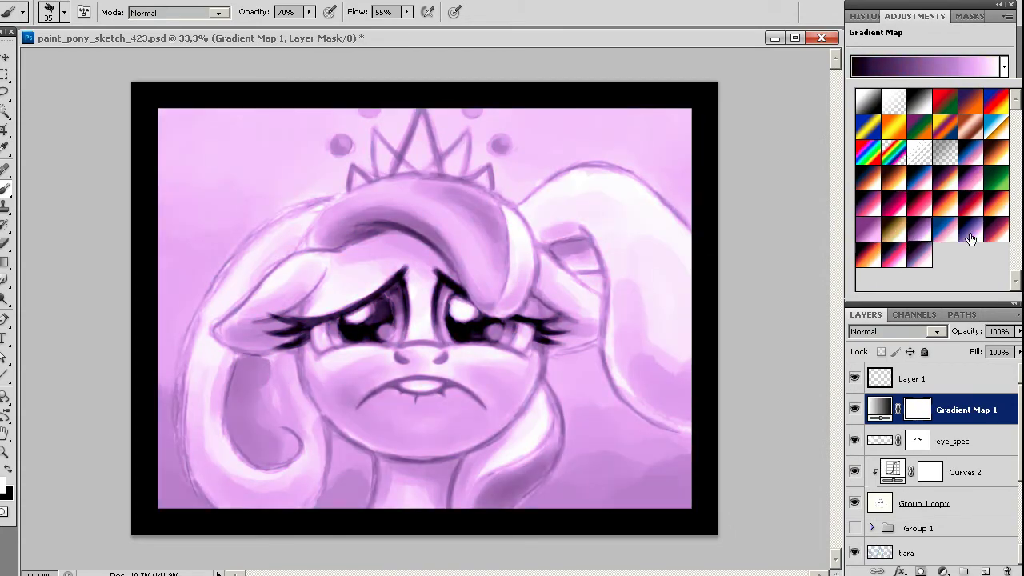
pyautogui.click(966, 42)
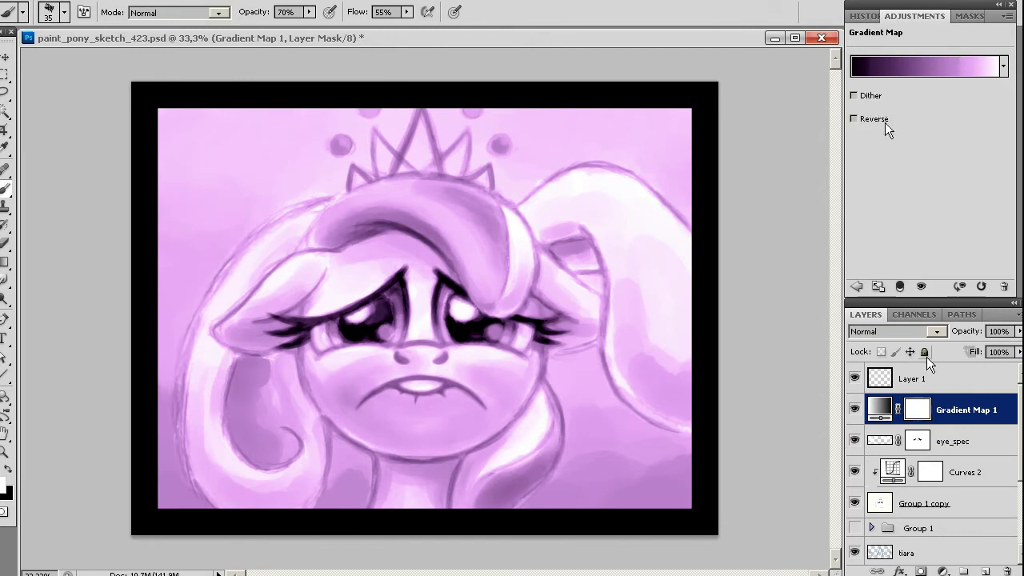
# Keep Normal blending and lower the Gradient Map fill to 10%
pyautogui.click(896, 331)
pyautogui.click(906, 5)
pyautogui.click(1018, 352)
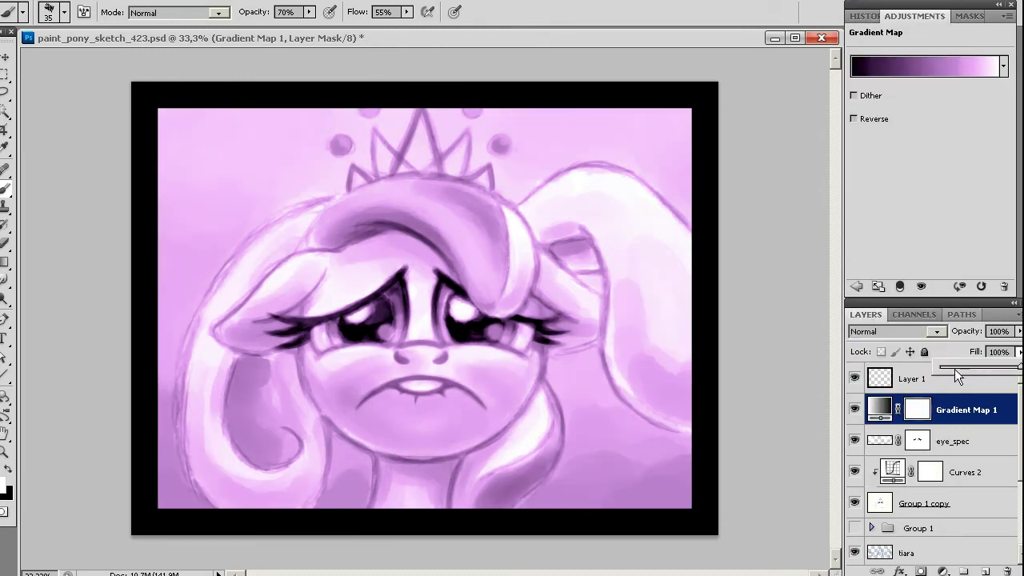
pyautogui.moveTo(954, 369)
pyautogui.mouseDown()
pyautogui.moveTo(962, 364)
pyautogui.moveTo(947, 367)
pyautogui.mouseUp()
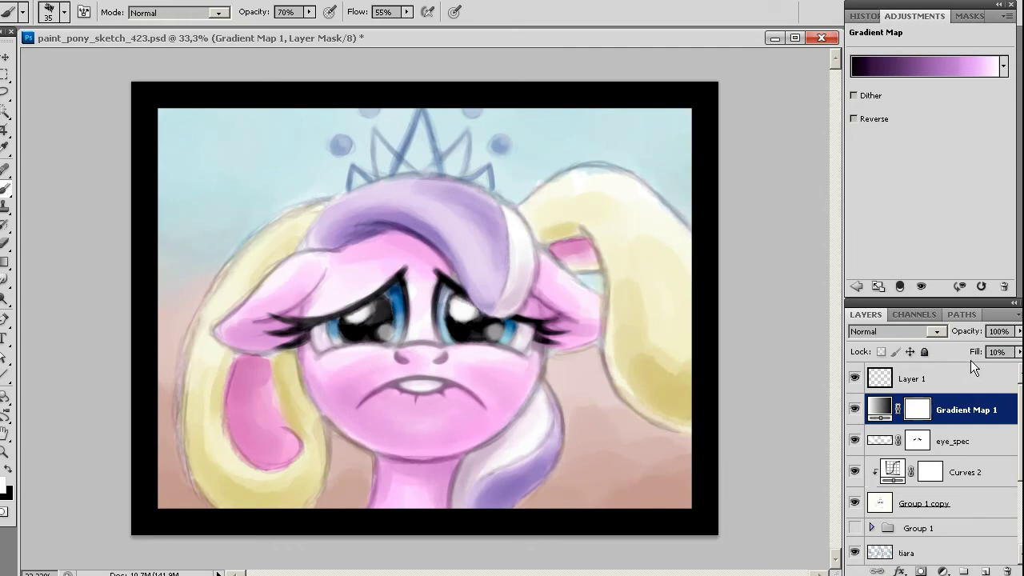
pyautogui.scroll(-2, 972, 453)
# Select the eye_spec layer, zoom in, show rulers and shrink the brush to 30
pyautogui.click(964, 512)
pyautogui.scroll(2, 884, 441)
pyautogui.click(884, 441)
pyautogui.hotkey('ctrl', '+')
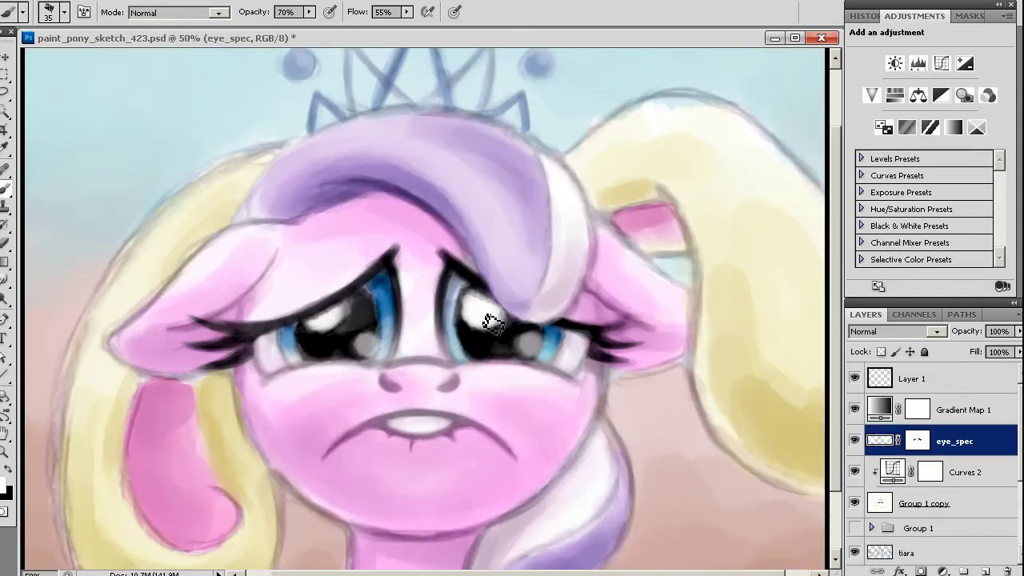
pyautogui.rightClick(167, 200)
pyautogui.press('[')
pyautogui.press('[')
pyautogui.hotkey('ctrl', 'r')
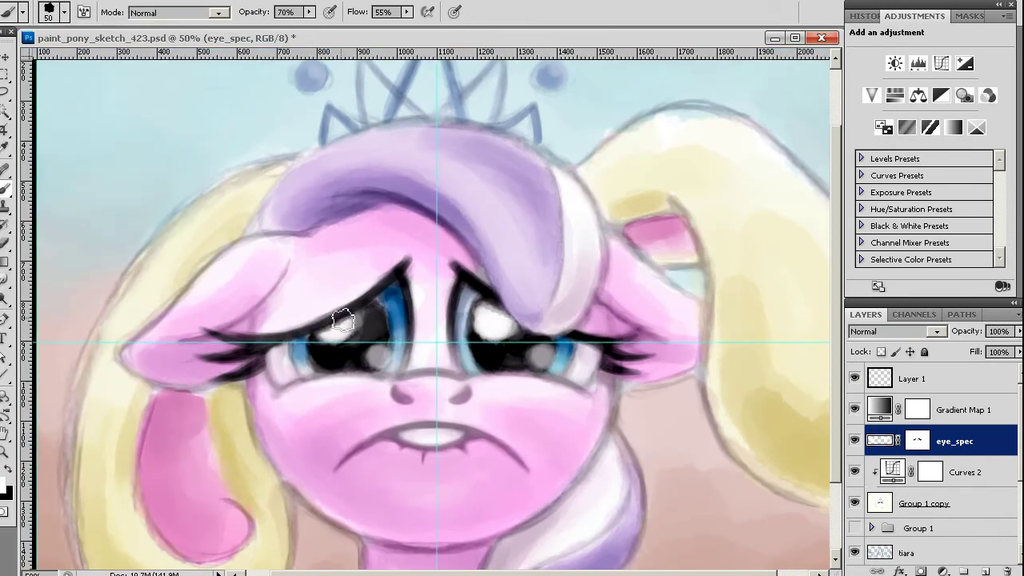
pyautogui.press('[')
pyautogui.press('[')
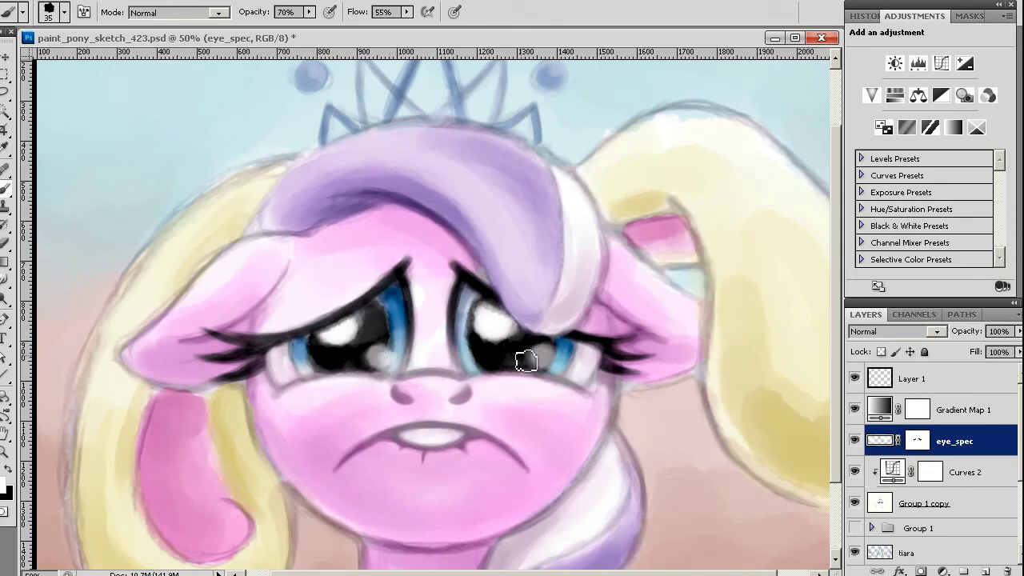
# Add Layer 7, trial a 15 px highlight under the left eye, then hide it
pyautogui.hotkey('ctrl', 'shift', 'alt', 'n')
pyautogui.press('[')
pyautogui.press('[')
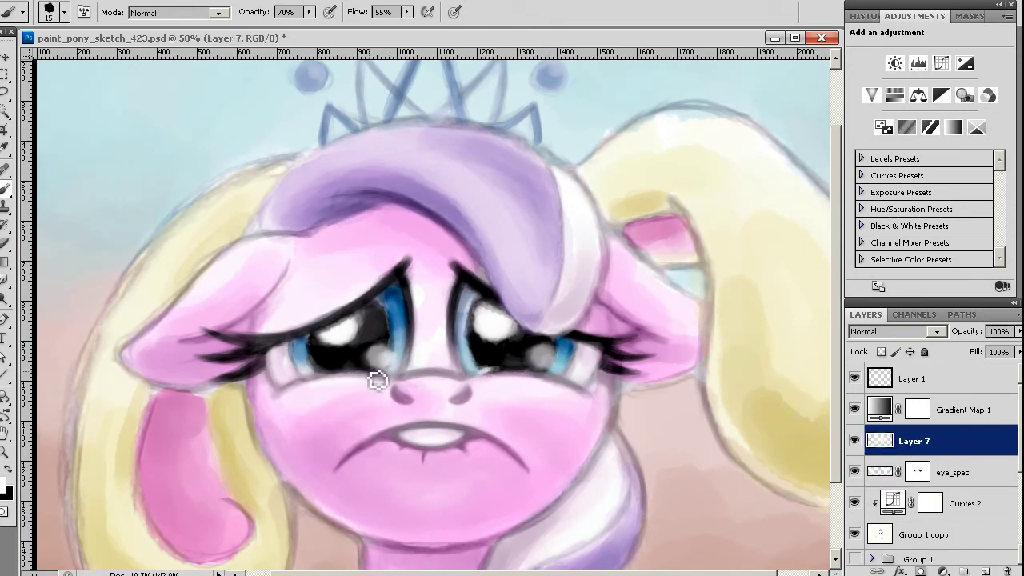
pyautogui.moveTo(372, 376); pyautogui.dragTo(292, 383)
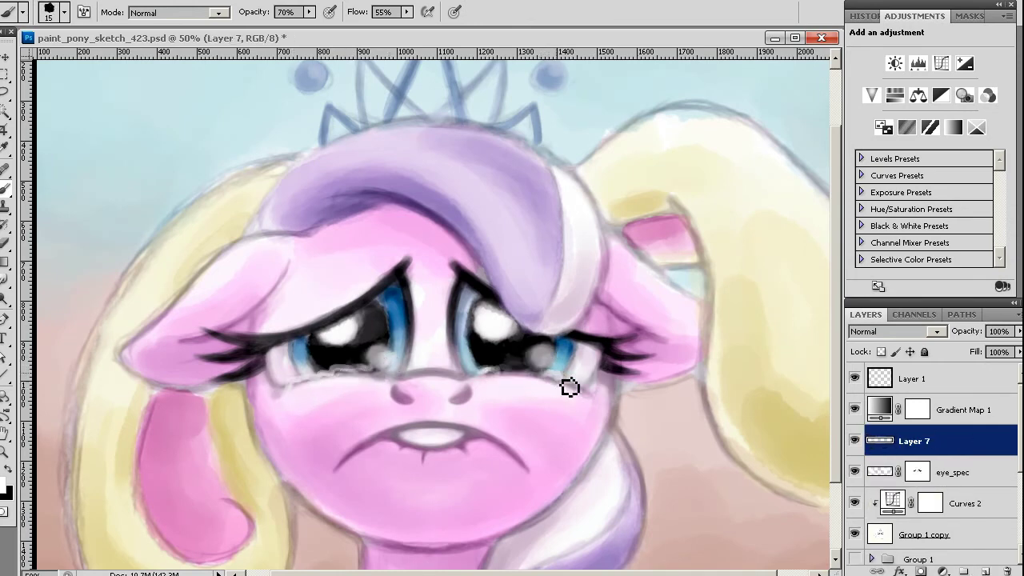
pyautogui.press(']')
pyautogui.press('e')
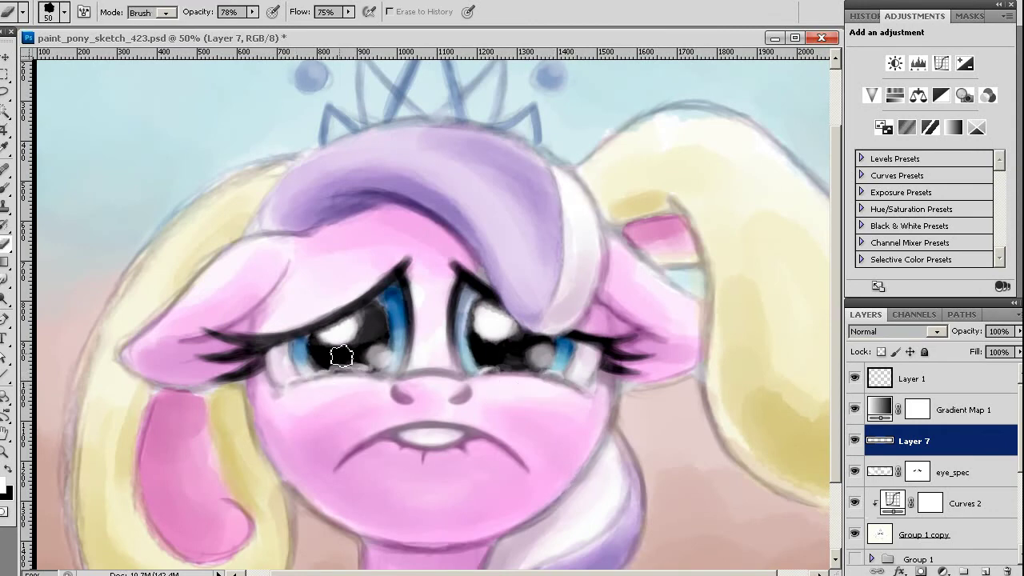
pyautogui.click(855, 441)
pyautogui.click(855, 441)
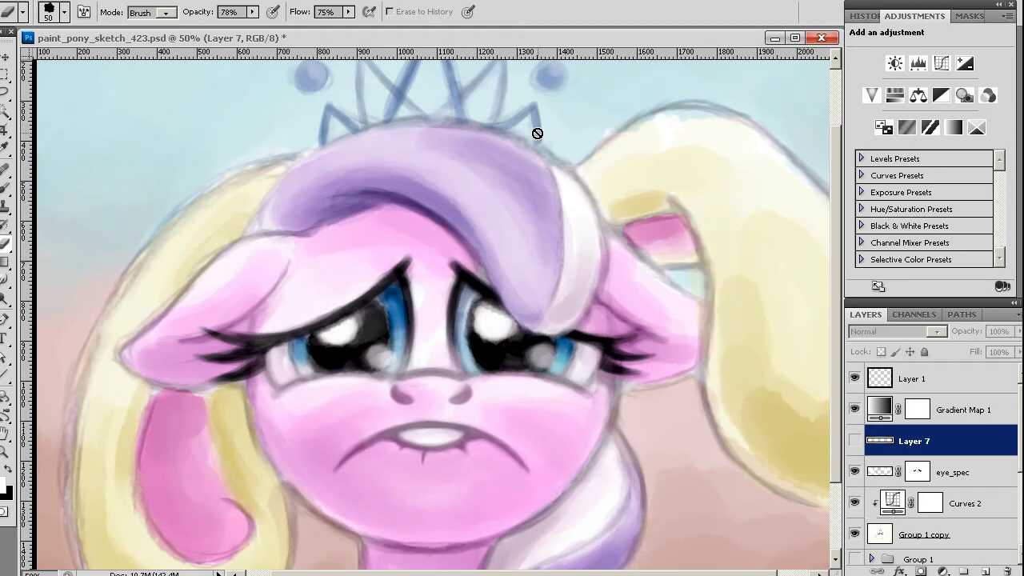
# Sample a blue from the eye and return to the Brush
pyautogui.press('i')
pyautogui.click(469, 297)
pyautogui.press('b')
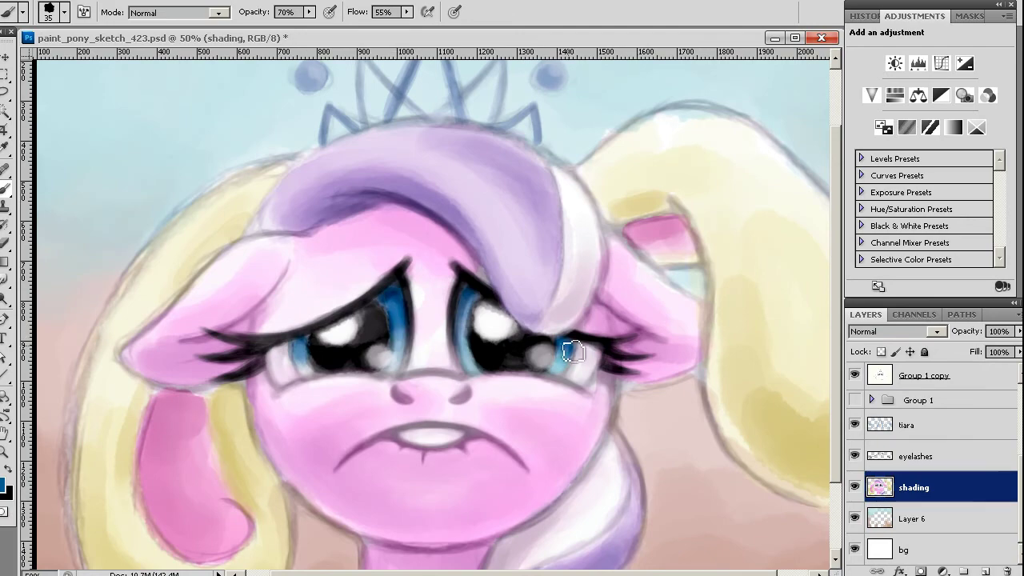
# Paint soft pink over the grey patch below the right eye's lashes
pyautogui.hotkey('ctrl', '+')
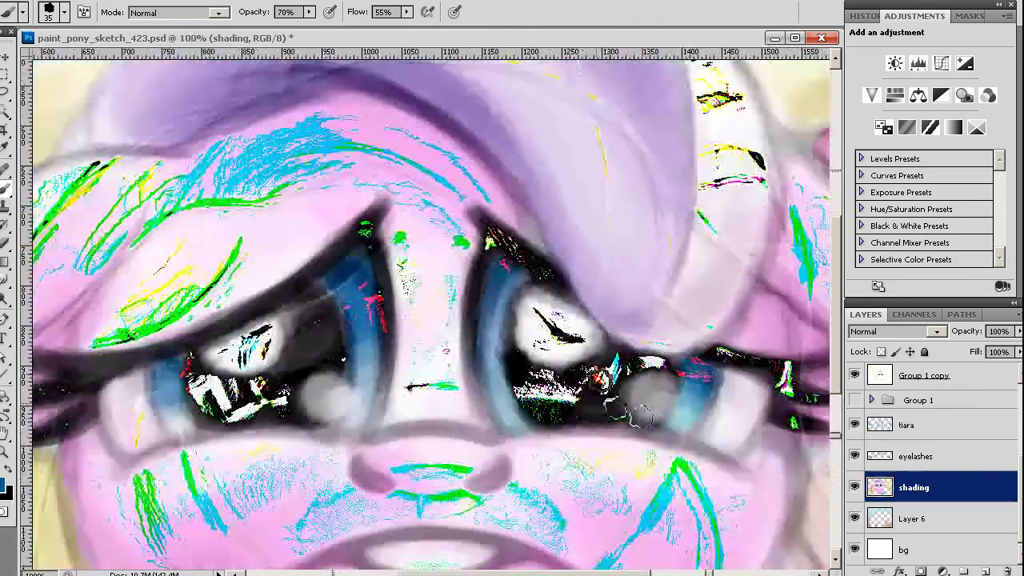
pyautogui.hotkey('ctrl', '+')
pyautogui.press('[')
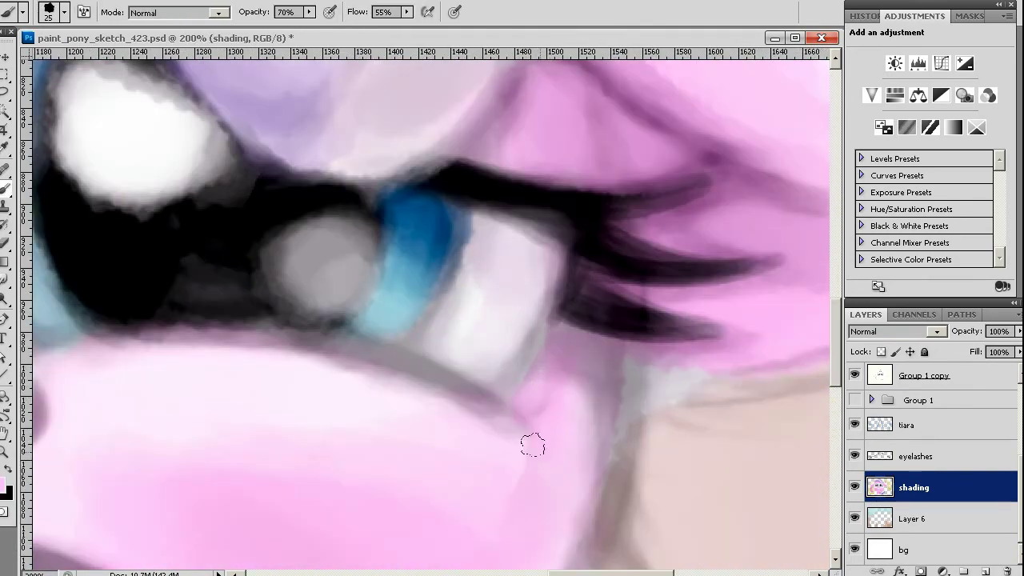
pyautogui.moveTo(533, 445); pyautogui.dragTo(573, 388)
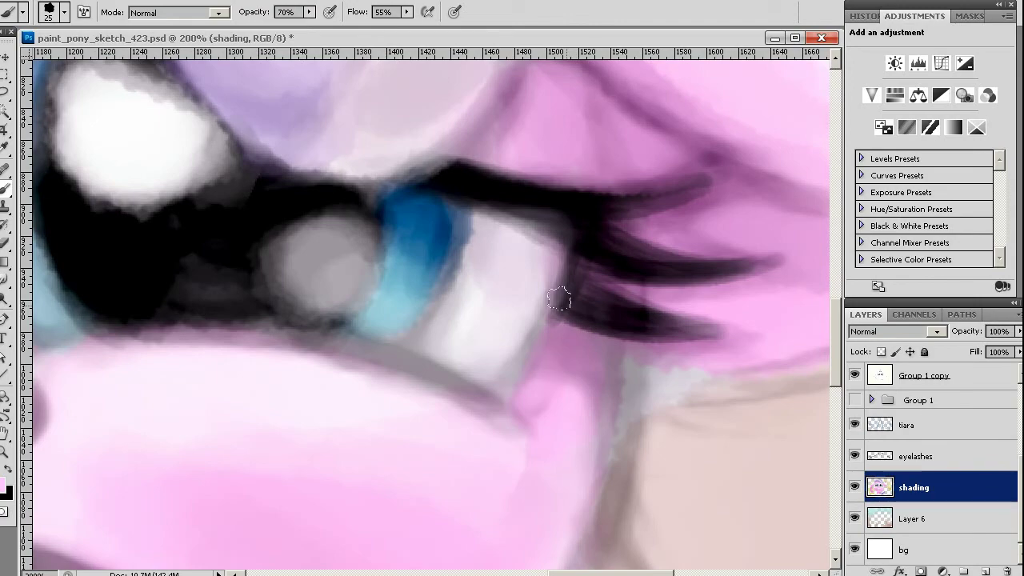
pyautogui.hotkey('ctrl', '-')
pyautogui.hotkey('ctrl', '-')
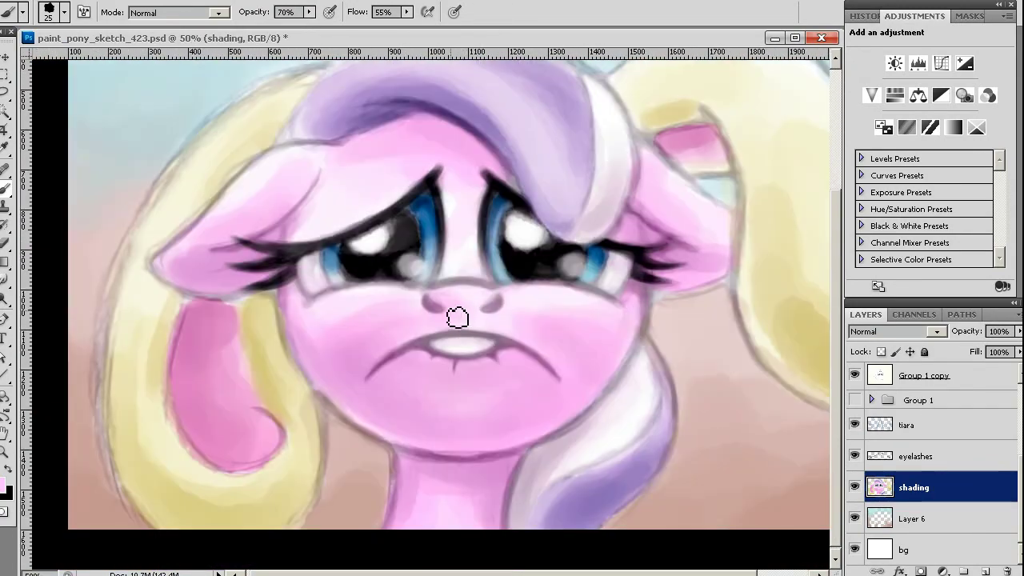
pyautogui.hotkey('ctrl', '+')
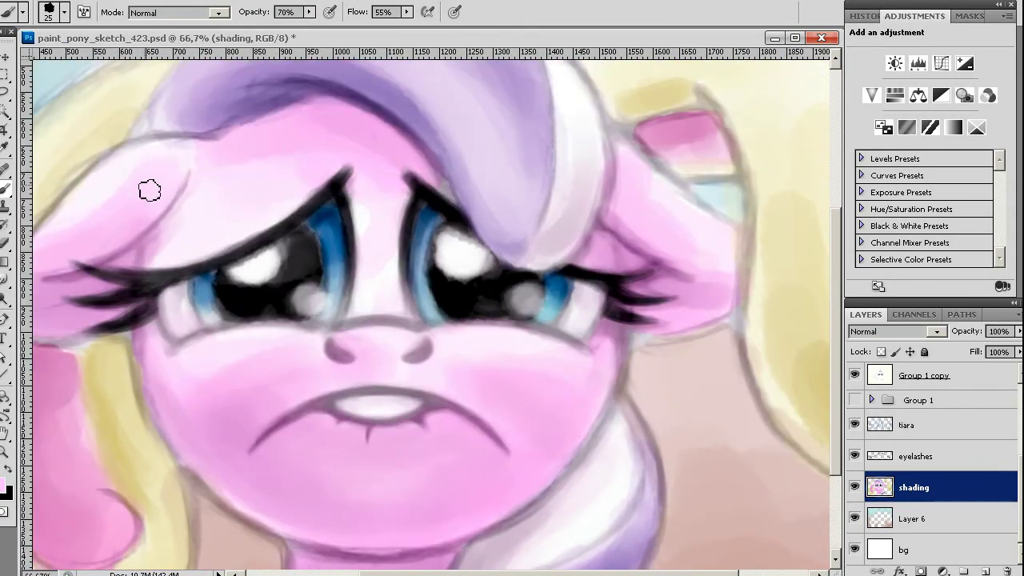
pyautogui.moveTo(126, 300)
pyautogui.mouseDown()
pyautogui.moveTo(165, 304)
pyautogui.moveTo(153, 389)
pyautogui.moveTo(159, 323)
pyautogui.moveTo(171, 334)
pyautogui.mouseUp()
# Sample skin pinks and smudge the forehead shading, growing the brush to 50
pyautogui.press('i')
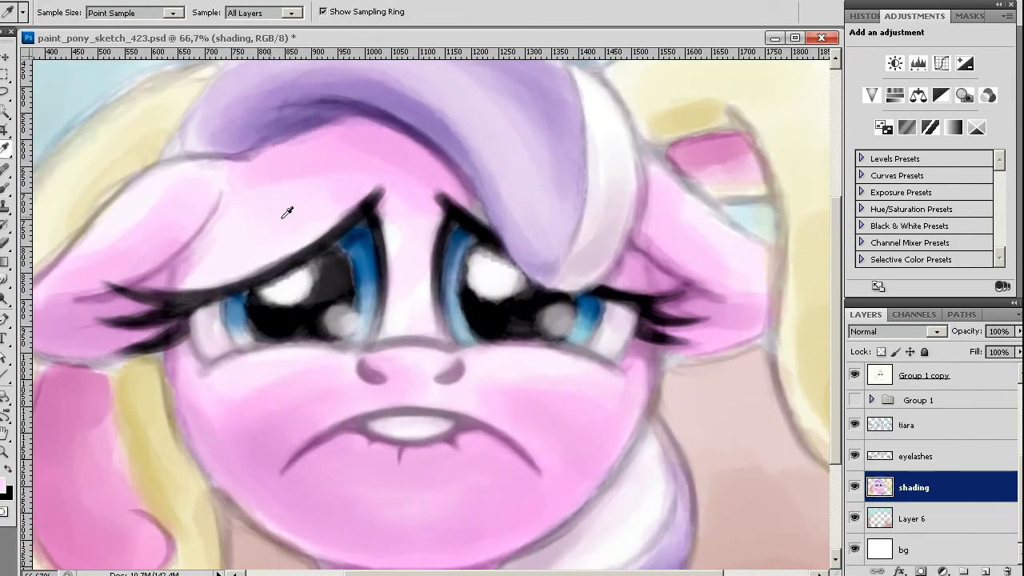
pyautogui.click(283, 216)
pyautogui.press('b')
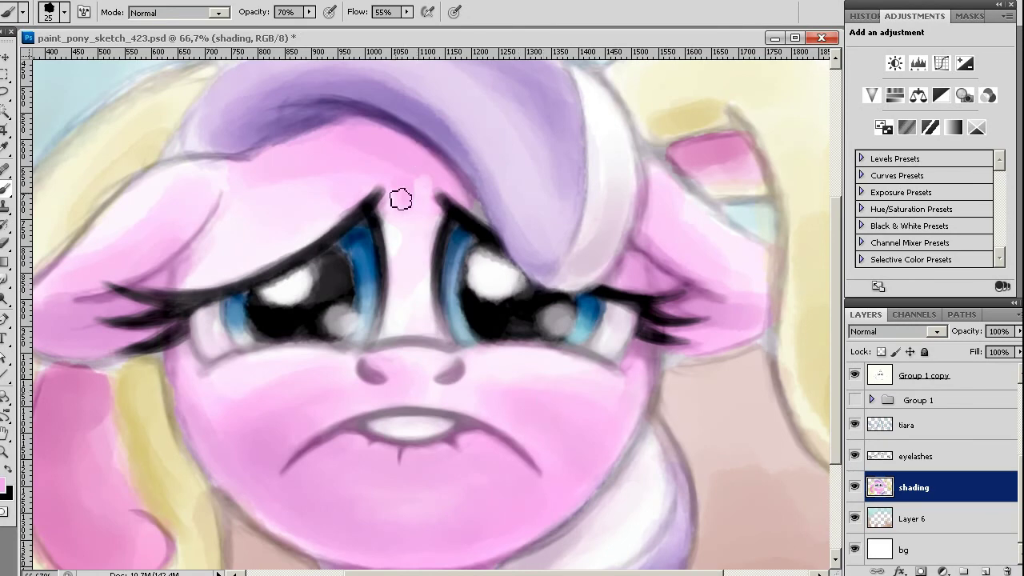
pyautogui.press('r')
pyautogui.moveTo(549, 440); pyautogui.dragTo(553, 404)
pyautogui.press('b')
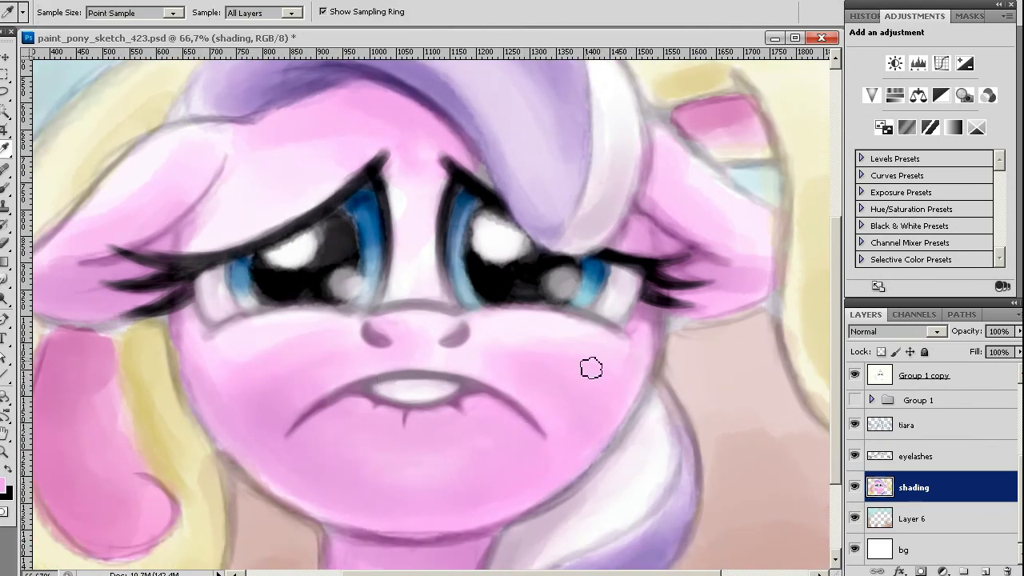
pyautogui.keyDown('alt'); pyautogui.click(590, 368); pyautogui.keyUp('alt')
pyautogui.press(']')
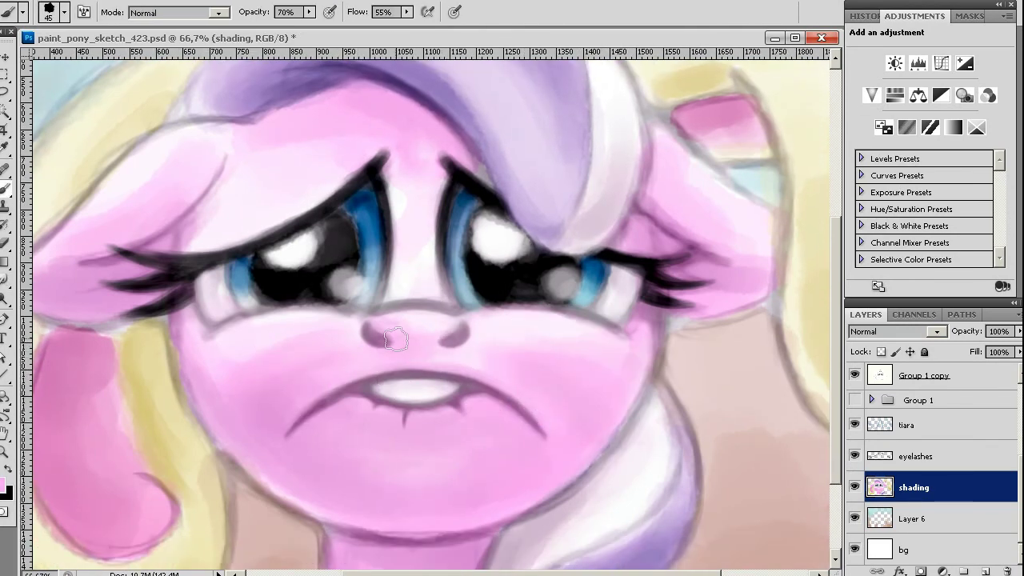
pyautogui.press(']')
pyautogui.moveTo(527, 473); pyautogui.dragTo(563, 486)
pyautogui.press(']')
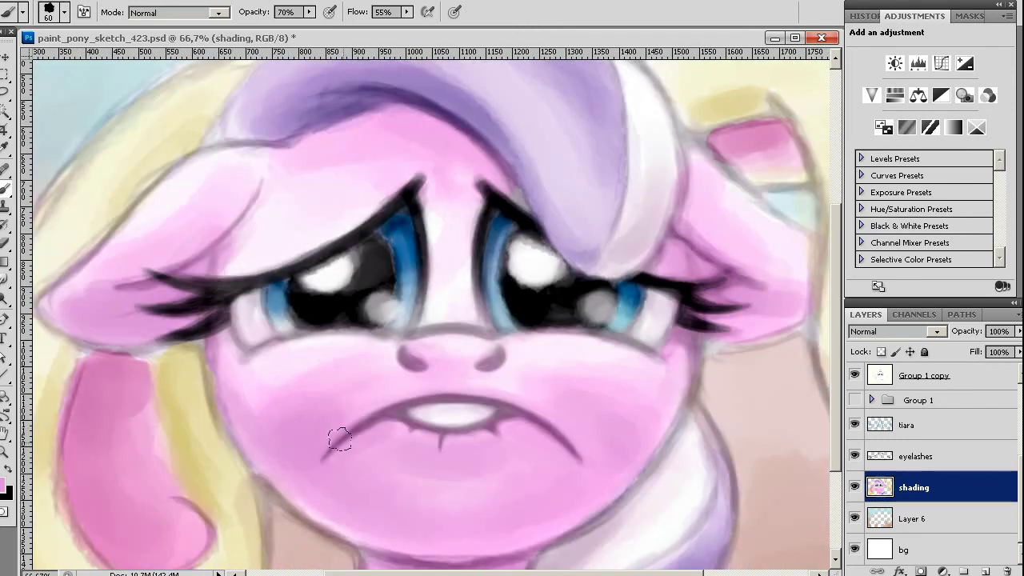
# Repaint cheeks and muzzle with sampled pinks at 50–100 px, smudge, and zoom out
pyautogui.keyDown('alt'); pyautogui.click(354, 359); pyautogui.keyUp('alt')
pyautogui.press(']')
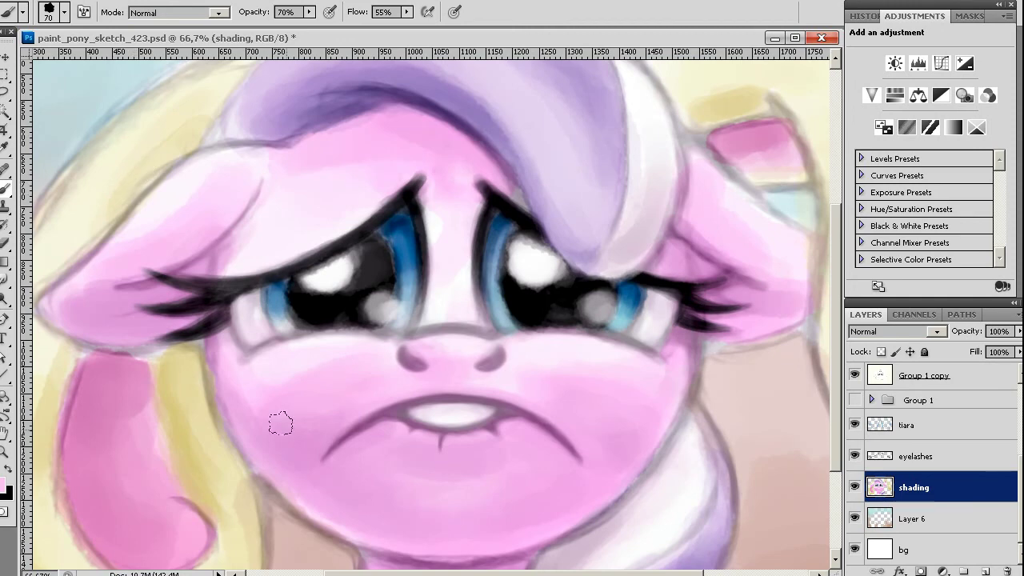
pyautogui.keyDown('alt'); pyautogui.click(253, 378); pyautogui.keyUp('alt')
pyautogui.press(']')
pyautogui.press(']')
pyautogui.press(']')
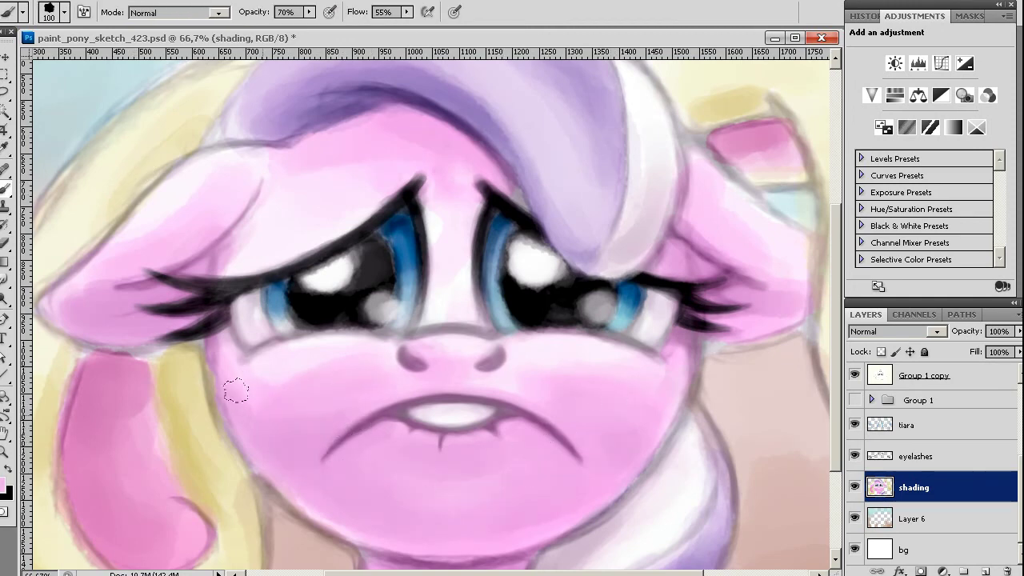
pyautogui.keyDown('alt'); pyautogui.click(349, 352); pyautogui.keyUp('alt')
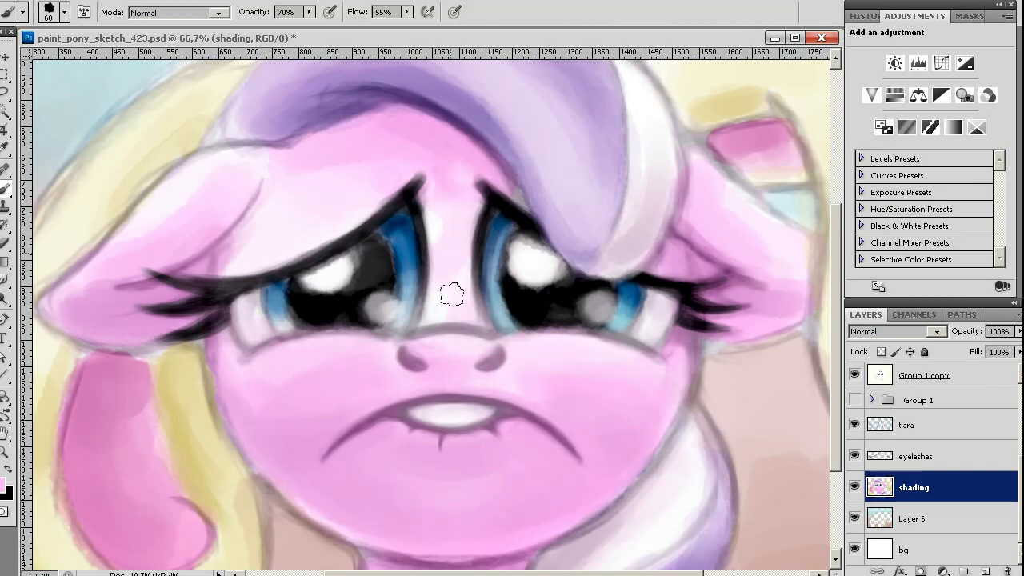
pyautogui.press(']')
pyautogui.press(']')
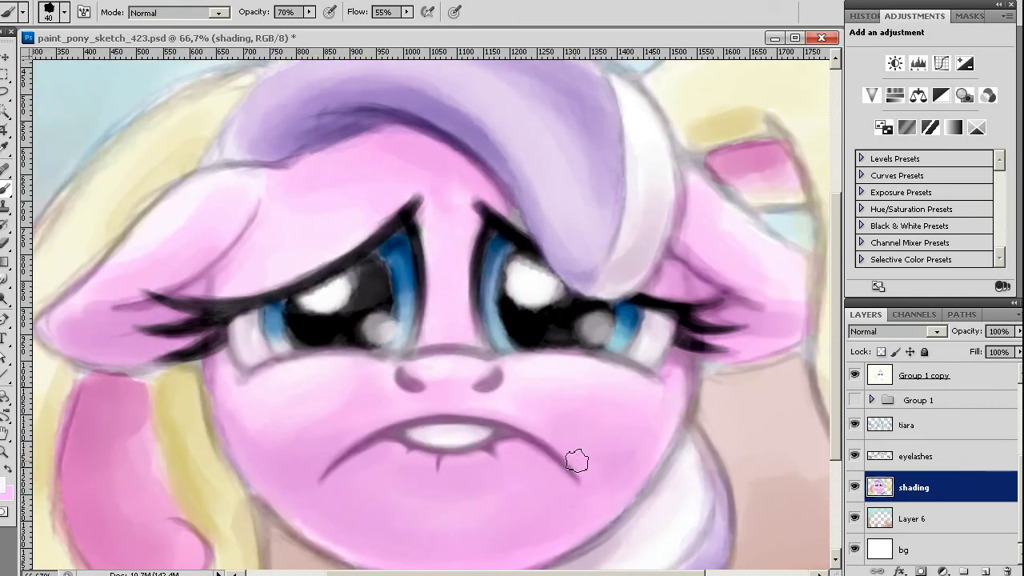
pyautogui.keyDown('alt'); pyautogui.click(615, 458); pyautogui.keyUp('alt')
pyautogui.press(']')
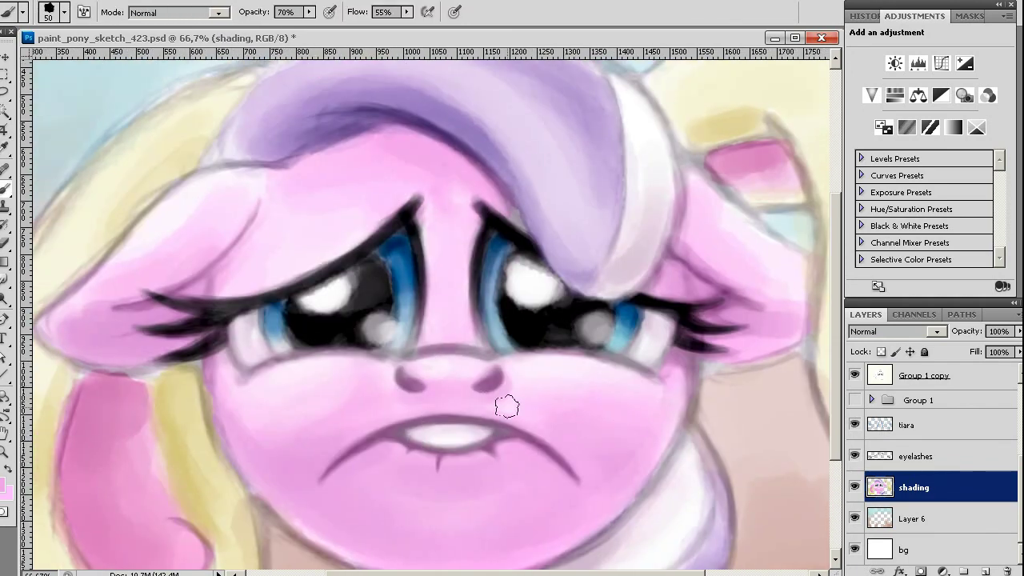
pyautogui.press('r')
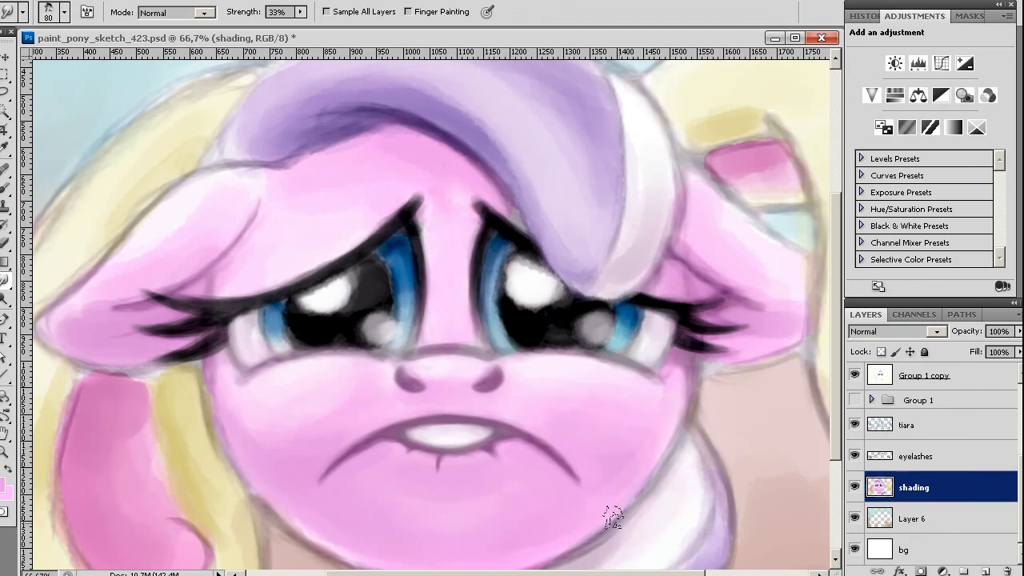
pyautogui.hotkey('ctrl', '-')
# Dab darker cheek shading, resize the brush to 80, and sample a lighter face pink
pyautogui.press('i')
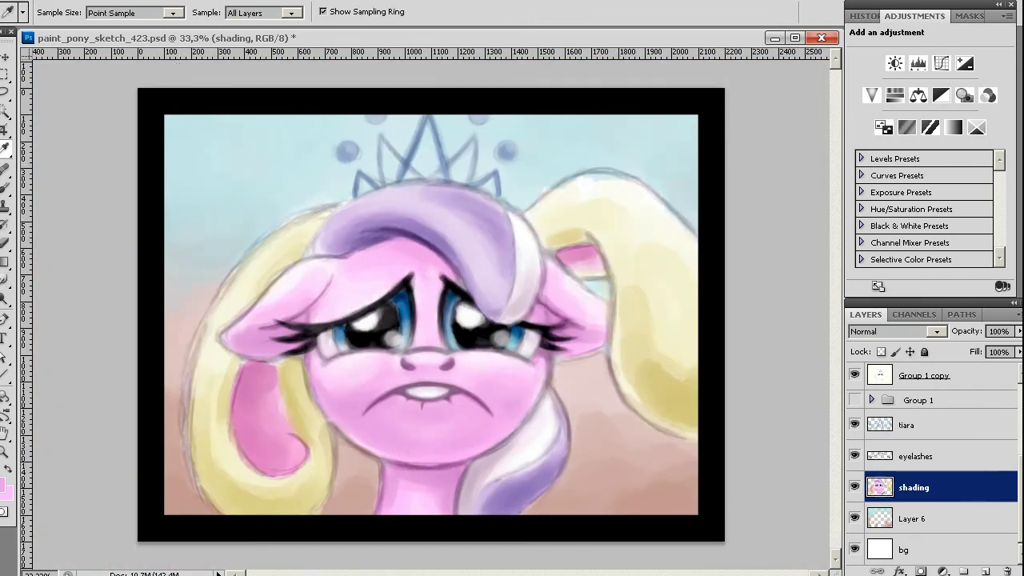
pyautogui.press('b')
pyautogui.moveTo(511, 402); pyautogui.dragTo(515, 397)
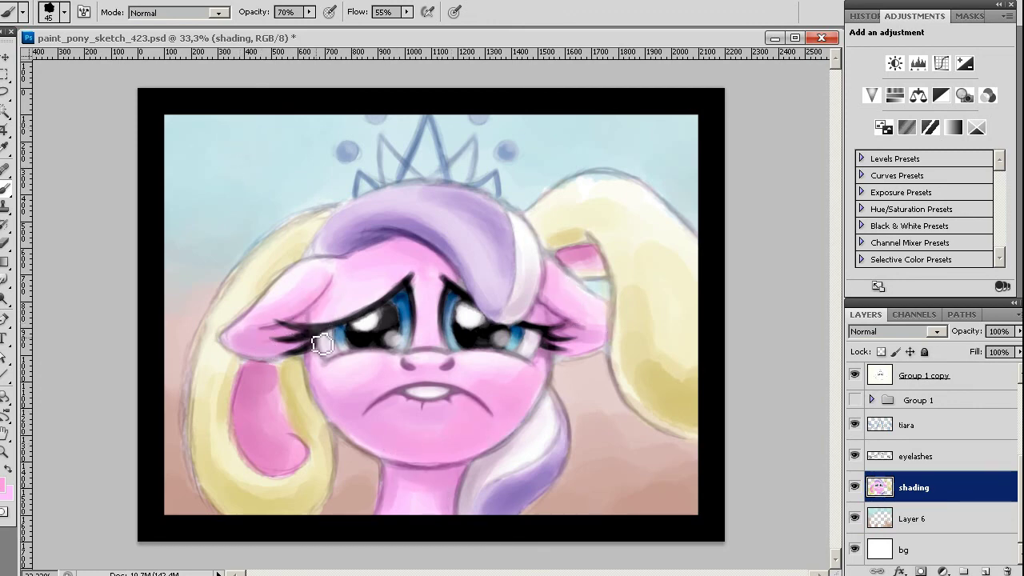
pyautogui.press('[')
pyautogui.press('[')
pyautogui.press('[')
pyautogui.press(']')
pyautogui.press(']')
pyautogui.press(']')
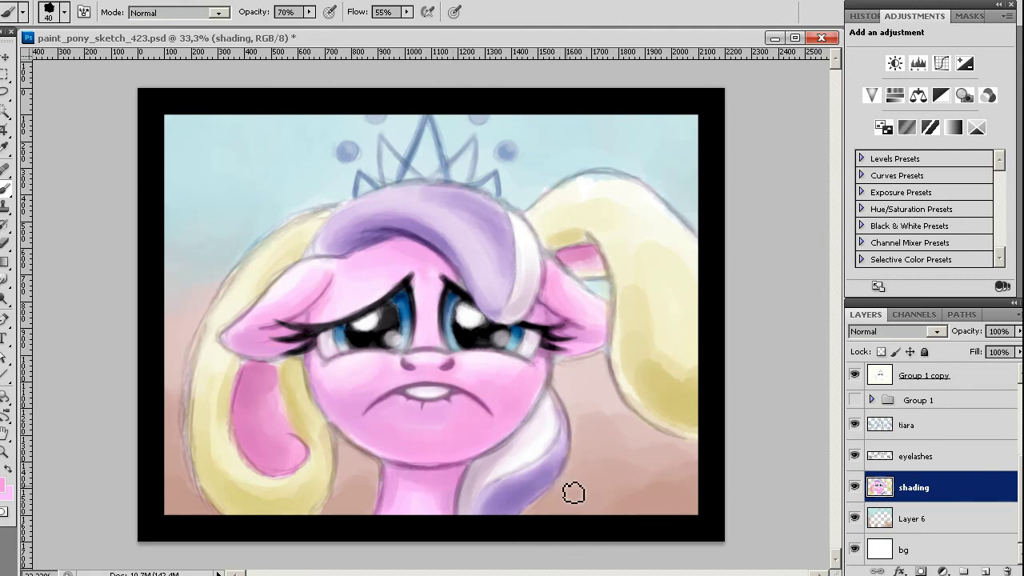
pyautogui.press('i')
pyautogui.click(416, 422)
pyautogui.press('b')
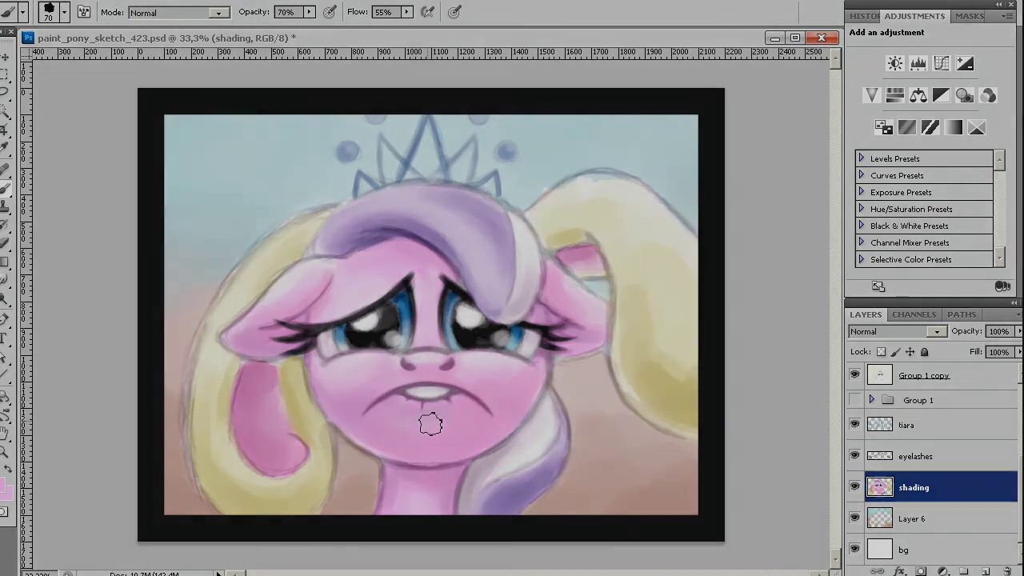